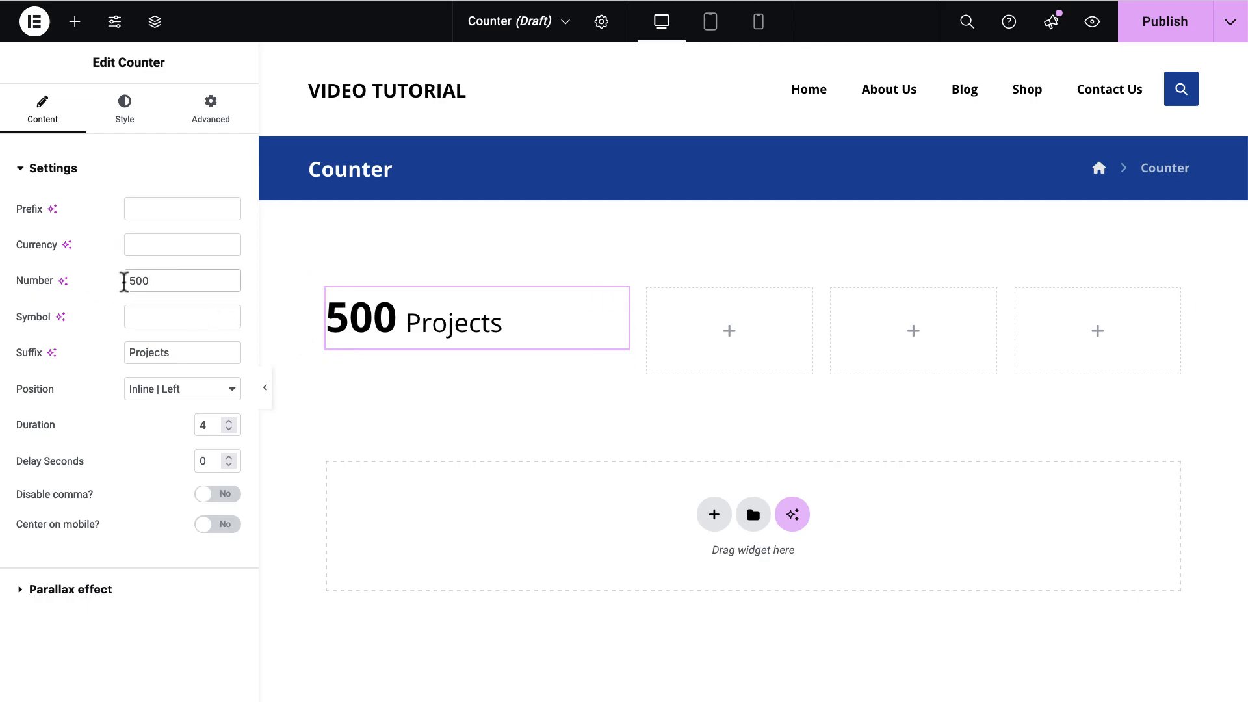
- Set the counter's number to 15 and clear its suffix
{"action": "type", "text": "15"}
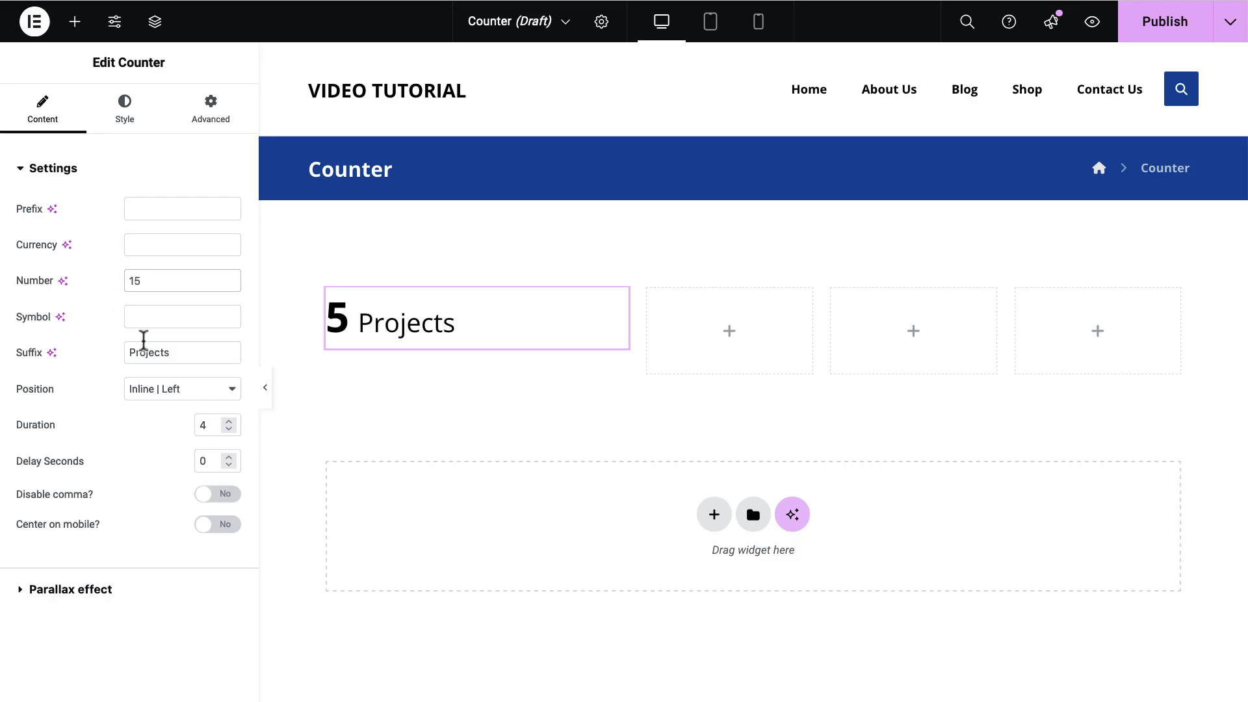
{"action": "left_click_drag", "start_coordinate": [181, 351], "coordinate": [114, 352]}
{"action": "key", "text": "BackSpace"}
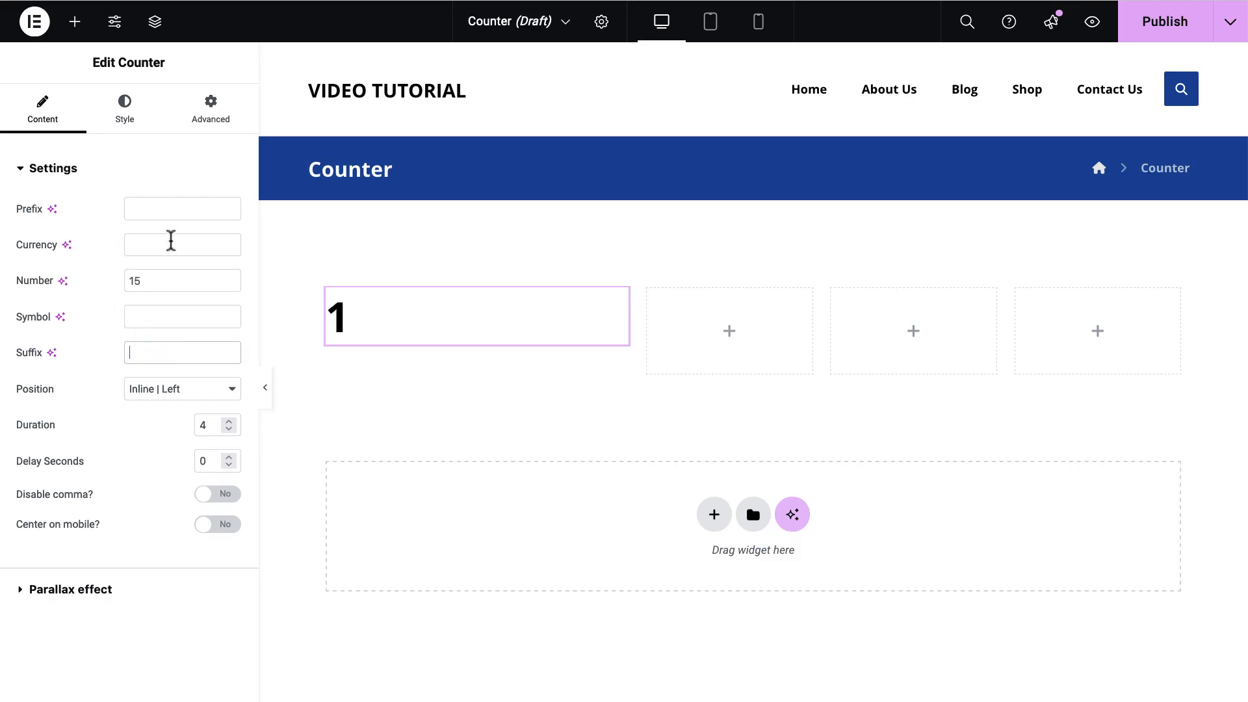
- Add the prefix "Just" and the currency "$" to the counter
{"action": "left_click", "coordinate": [165, 207]}
{"action": "type", "text": "Just"}
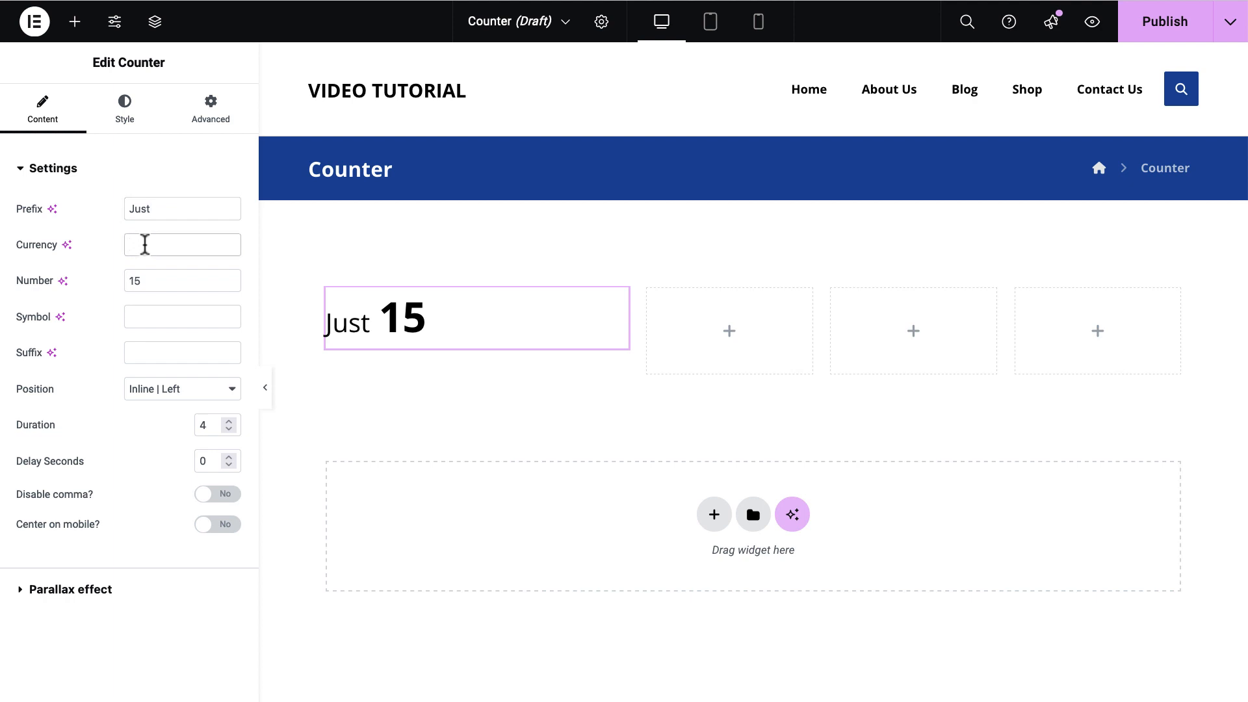
{"action": "type", "text": "$"}
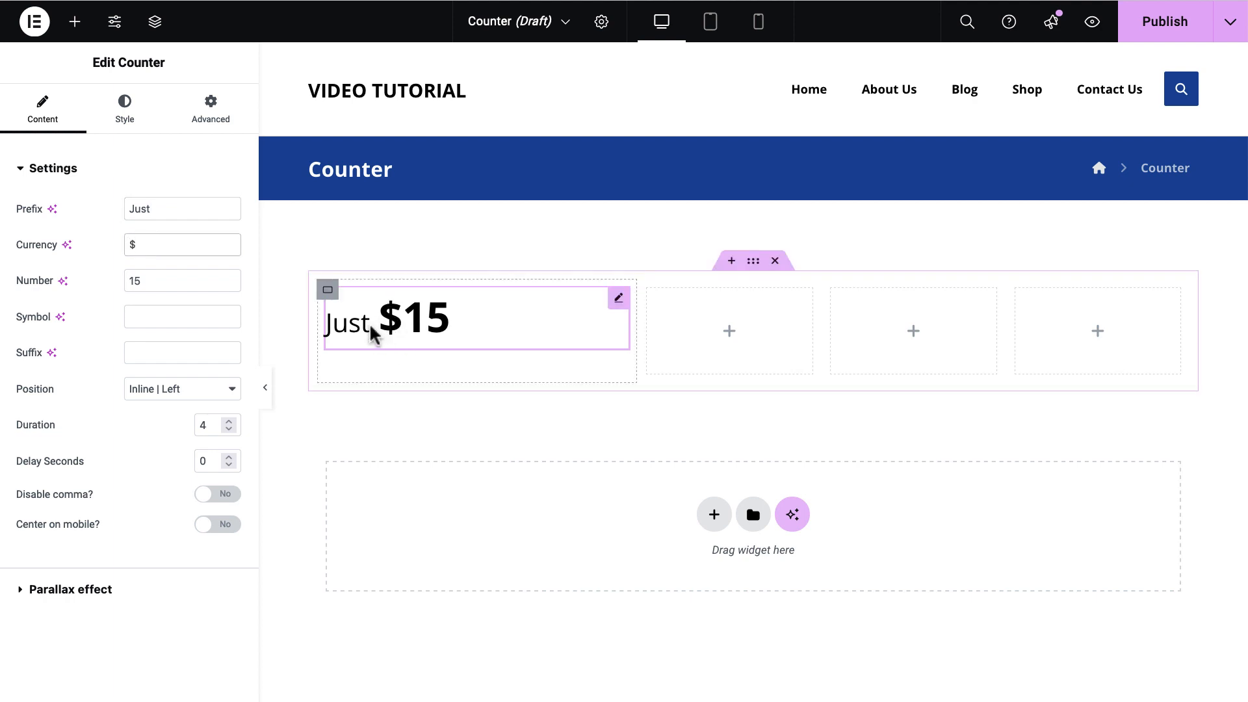
- Clear the counter's prefix and currency
{"action": "left_click_drag", "start_coordinate": [188, 206], "coordinate": [97, 203]}
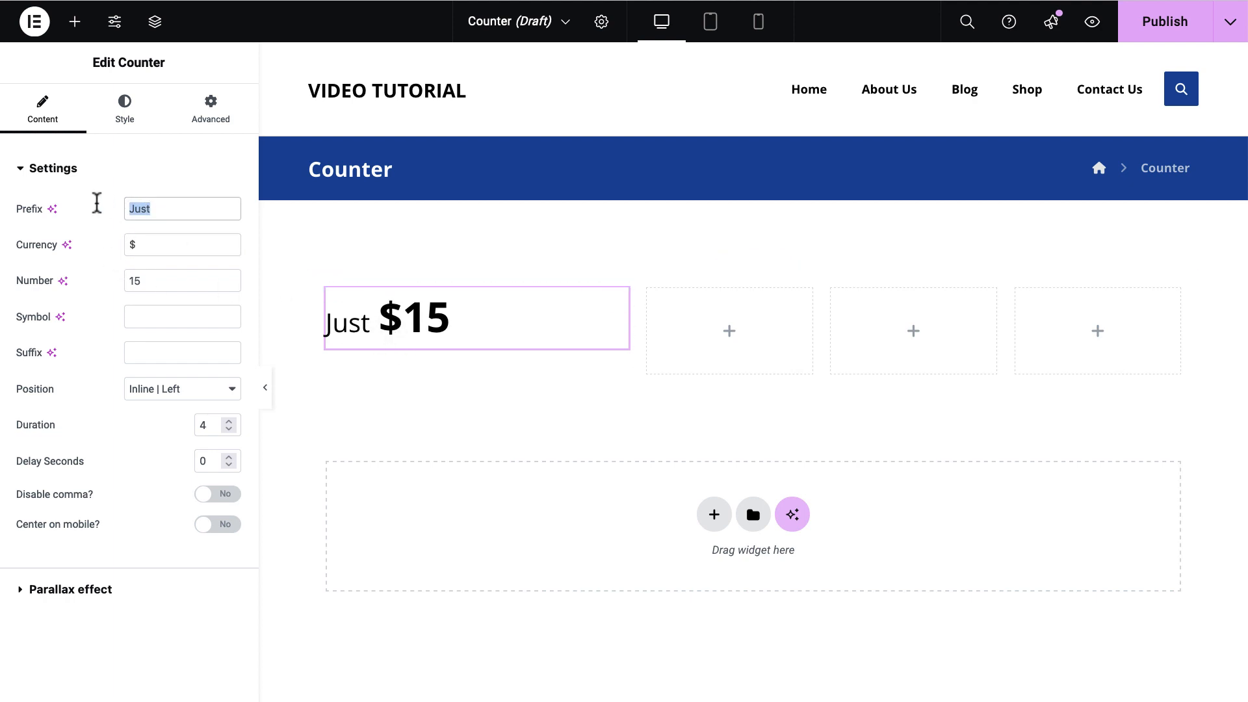
{"action": "key", "text": "BackSpace"}
{"action": "left_click_drag", "start_coordinate": [168, 244], "coordinate": [92, 251]}
{"action": "key", "text": "BackSpace"}
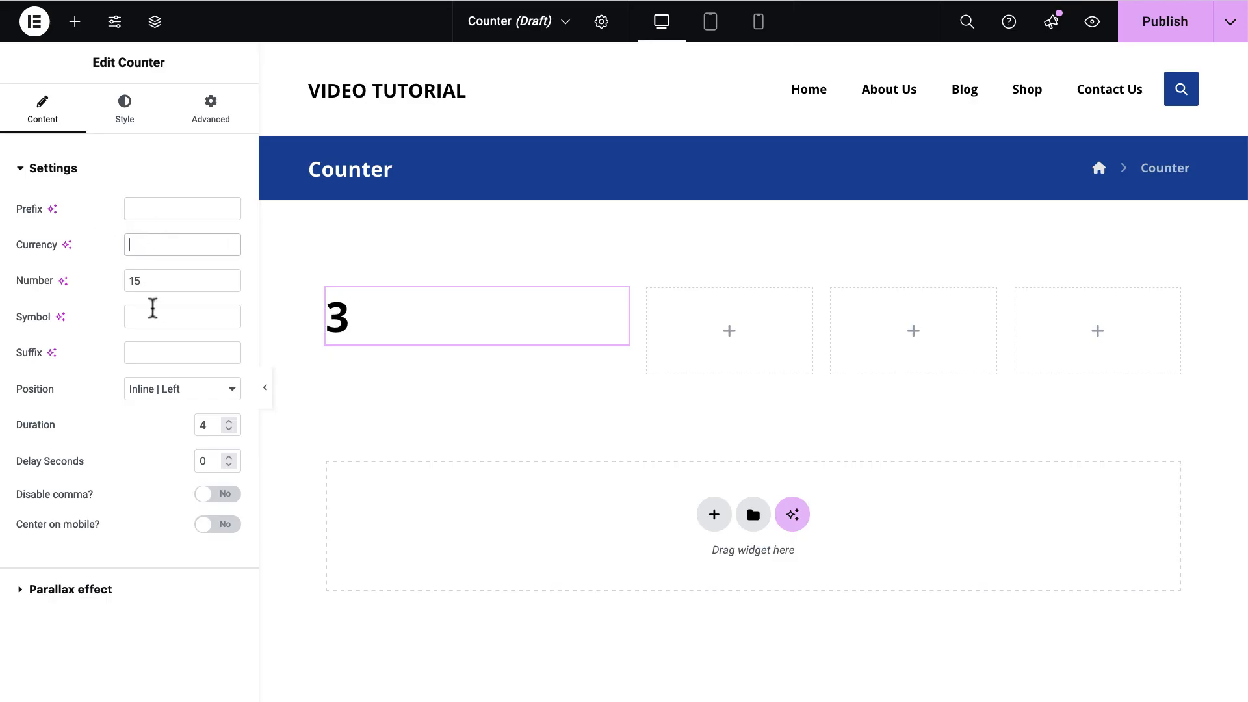
- Set the counter's symbol to "K" and its suffix to "Followers"
{"action": "left_click", "coordinate": [153, 307]}
{"action": "type", "text": "K"}
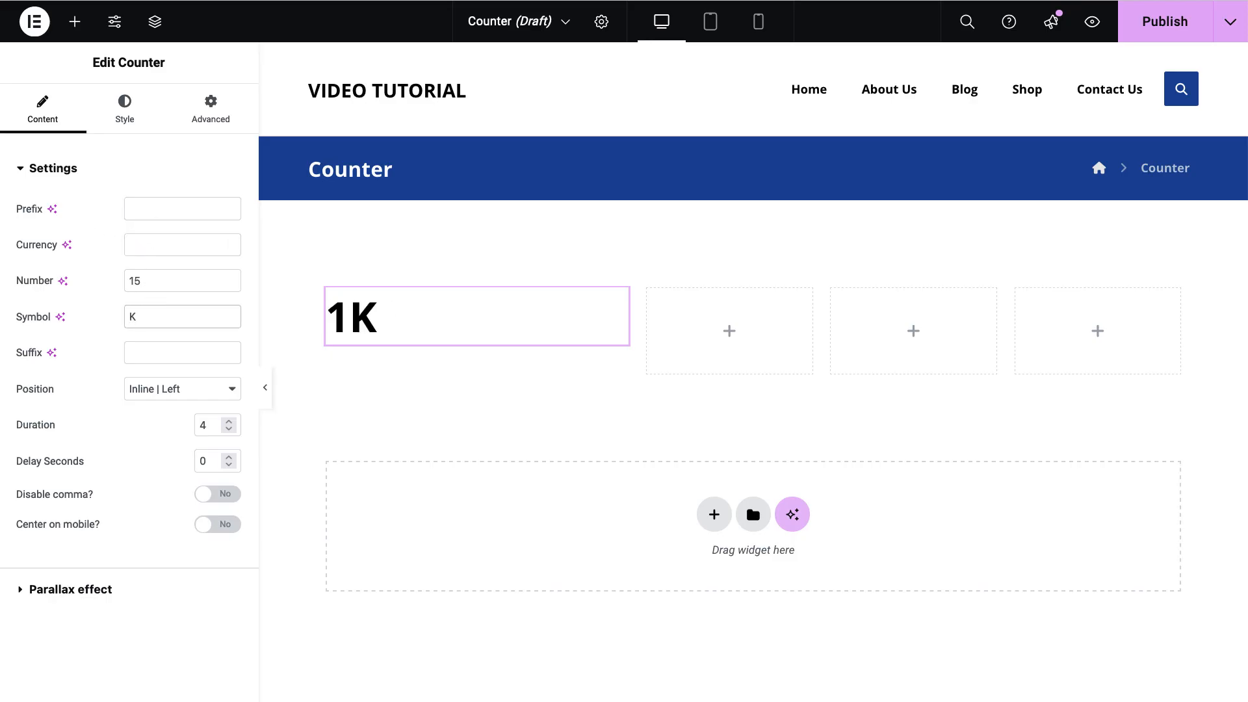
{"action": "left_click", "coordinate": [146, 352]}
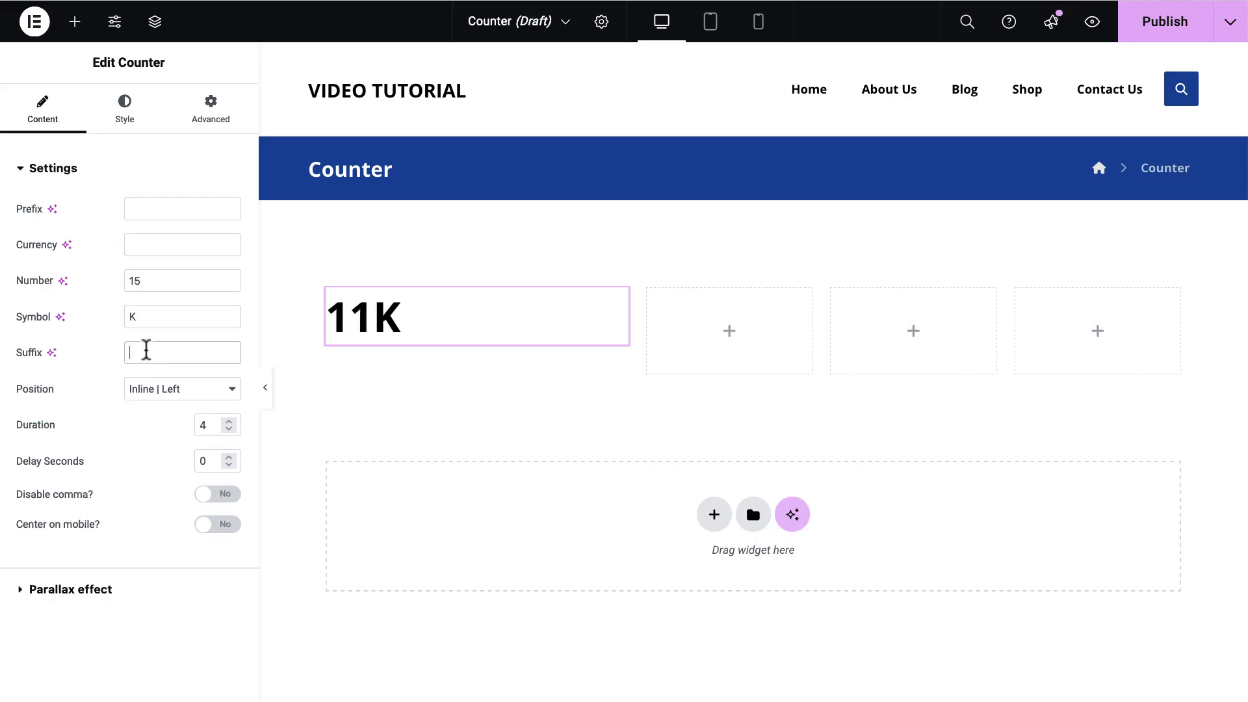
{"action": "type", "text": "Follo"}
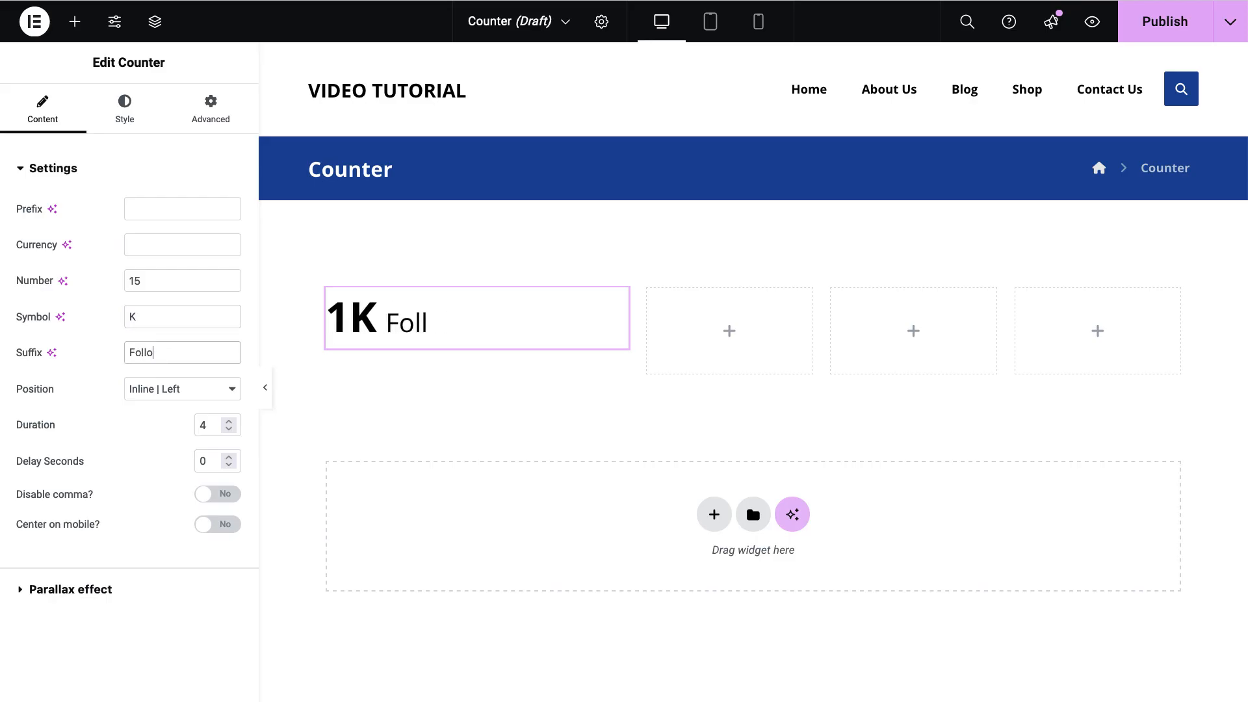
{"action": "type", "text": "wers"}
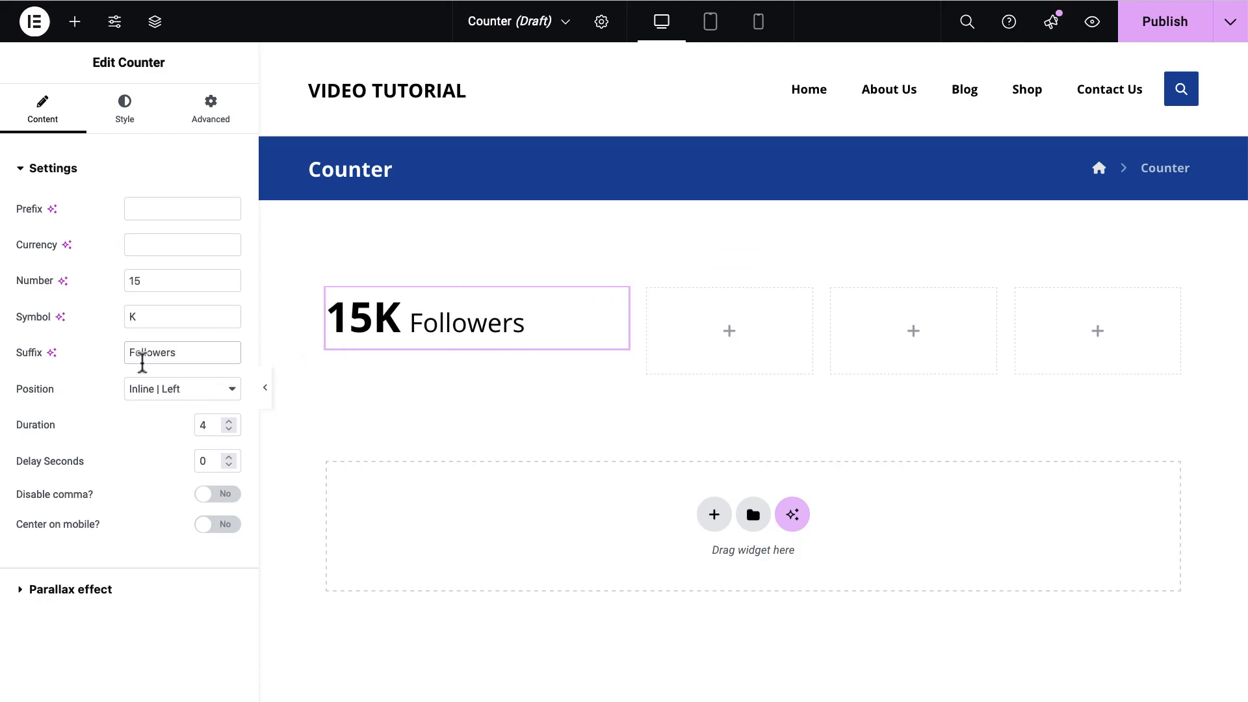
- Try the Block | Center and Block | Left positions for the counter and settle on Inline | Center
{"action": "left_click", "coordinate": [181, 390]}
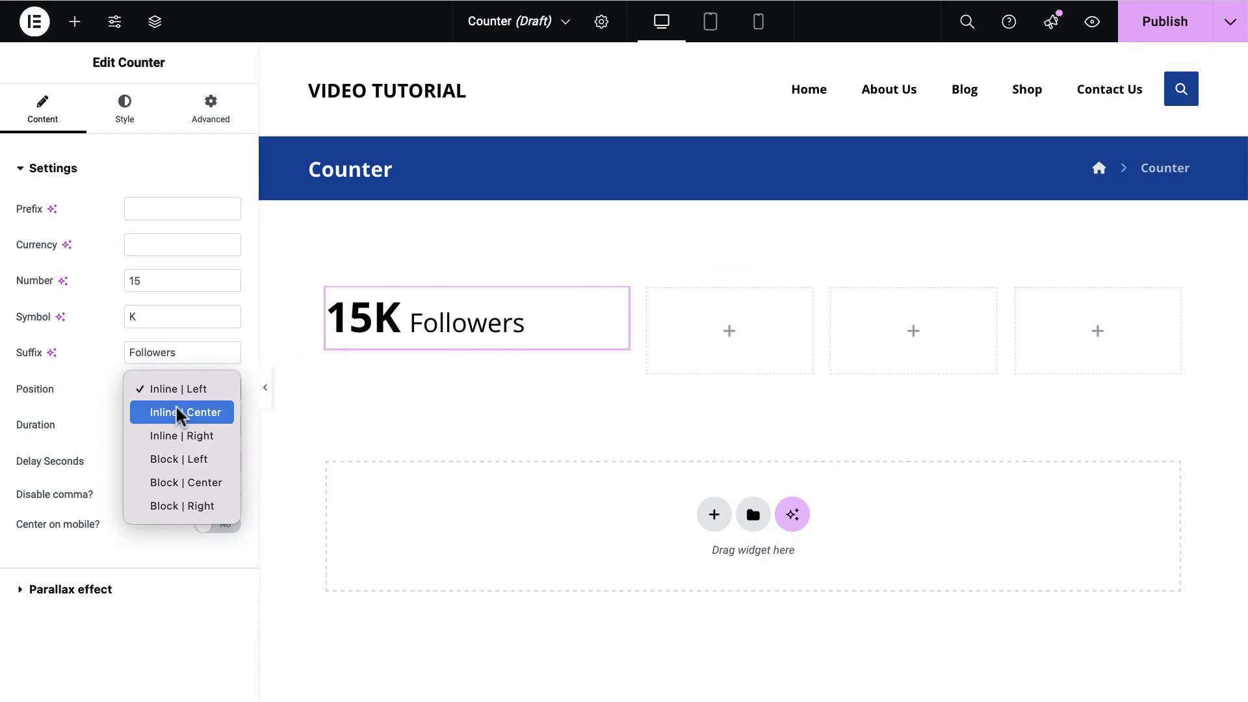
{"action": "left_click", "coordinate": [184, 410]}
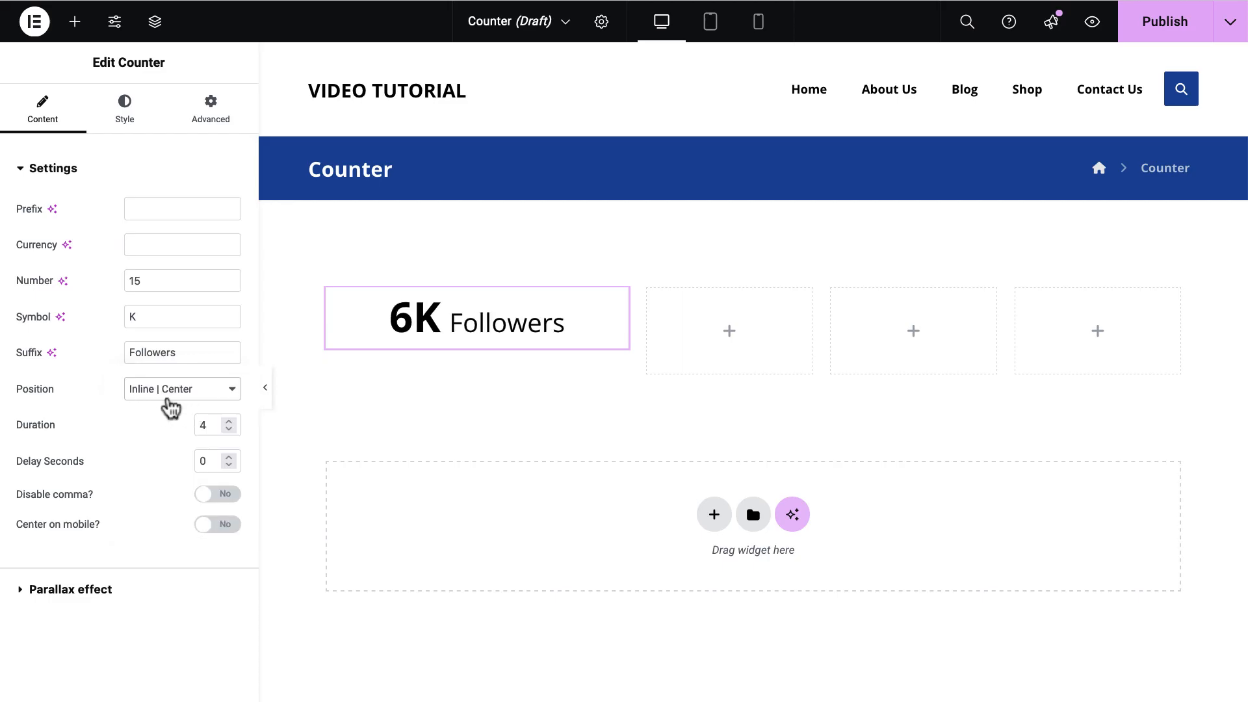
{"action": "left_click", "coordinate": [187, 395]}
{"action": "left_click", "coordinate": [189, 460]}
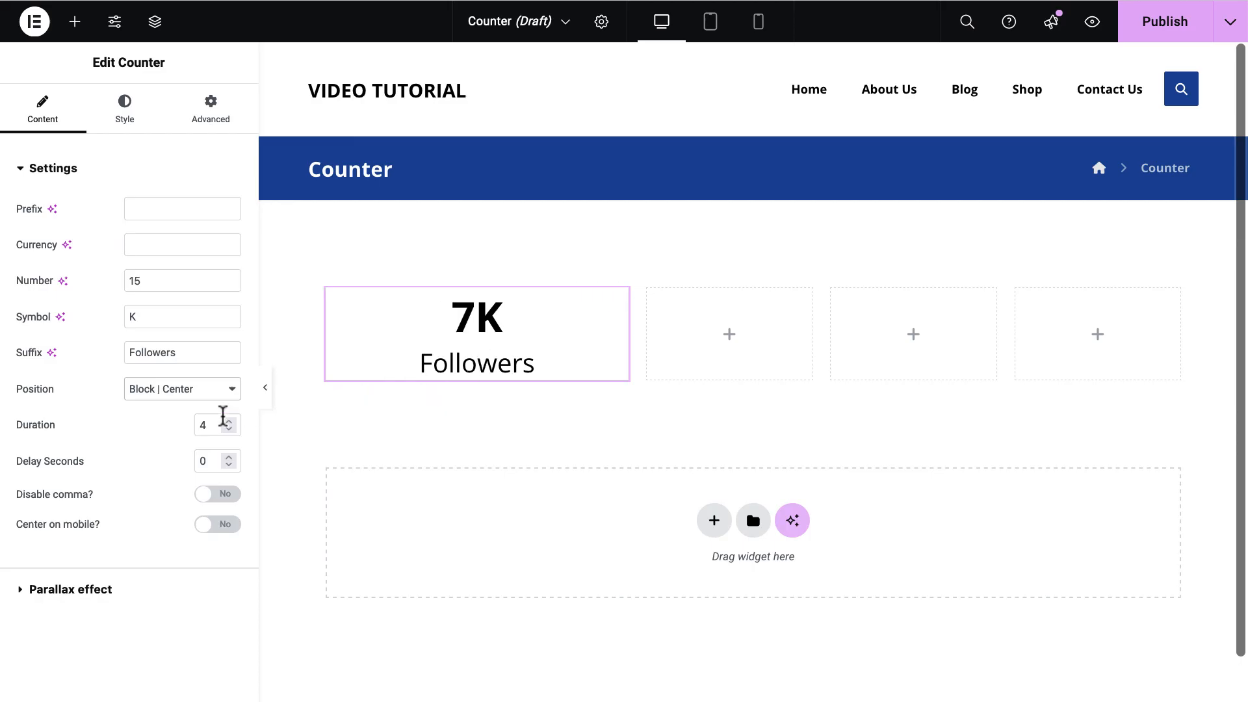
{"action": "left_click", "coordinate": [192, 397]}
{"action": "left_click", "coordinate": [191, 366]}
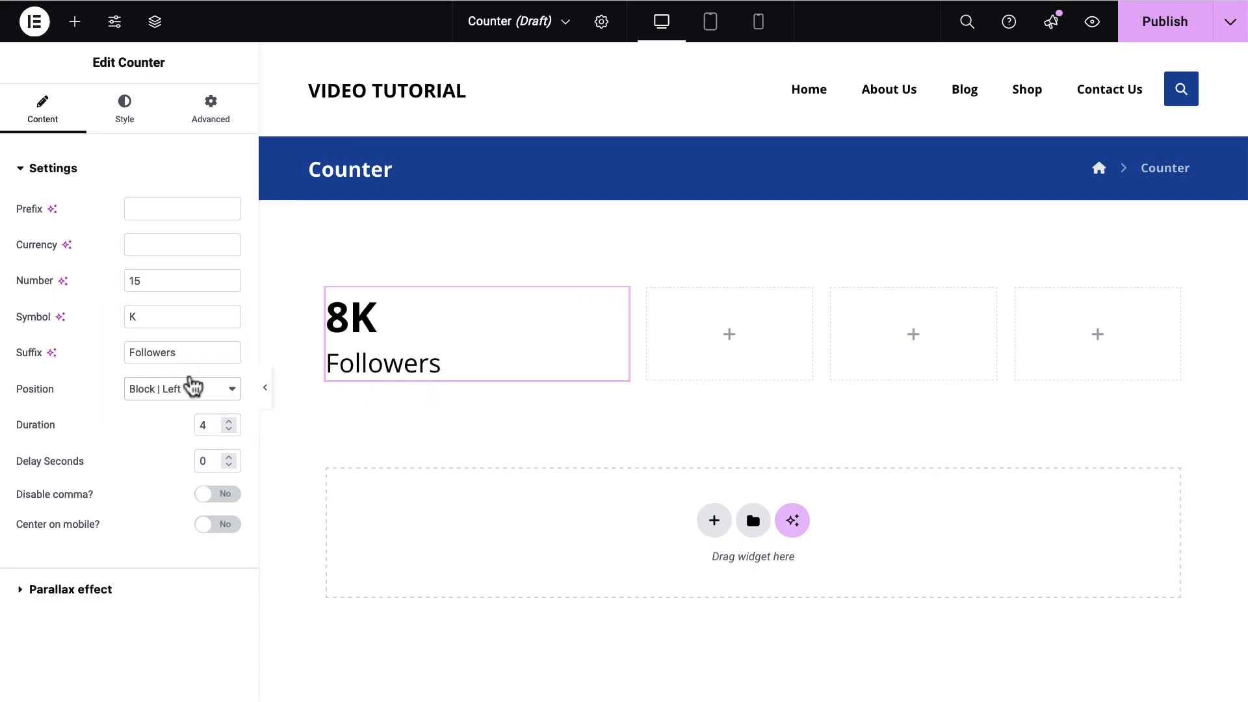
{"action": "left_click", "coordinate": [194, 388]}
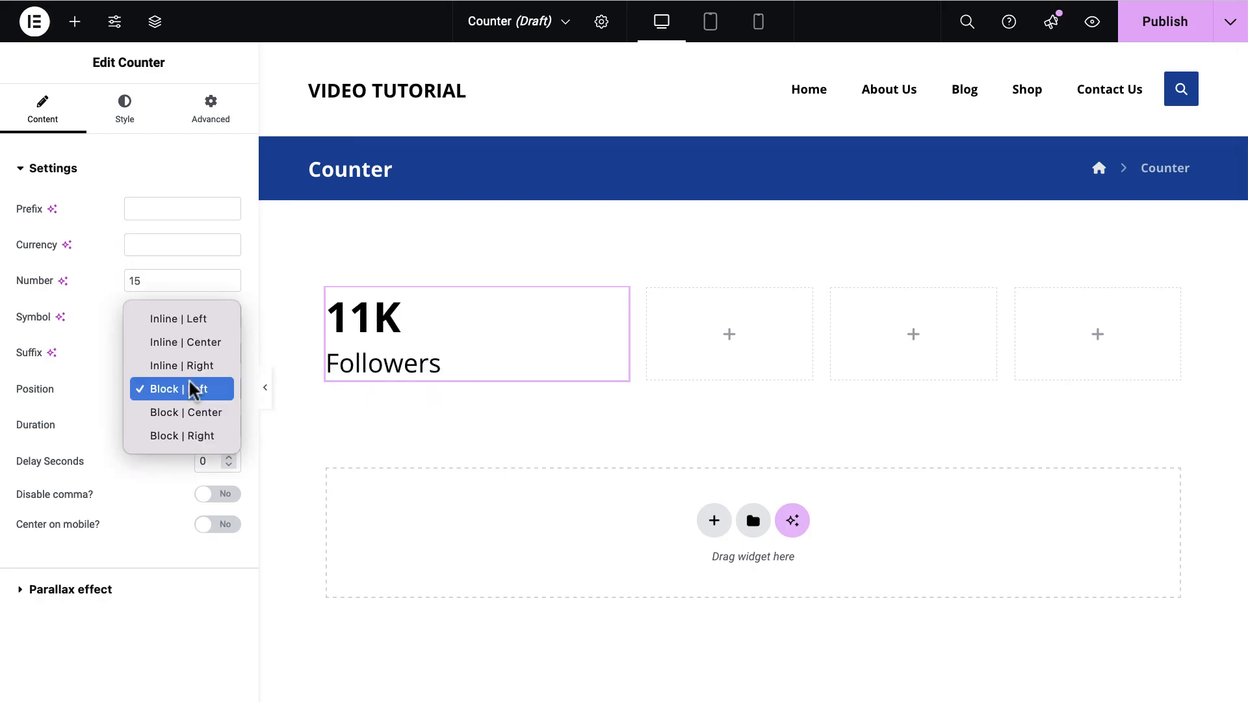
{"action": "left_click", "coordinate": [193, 343]}
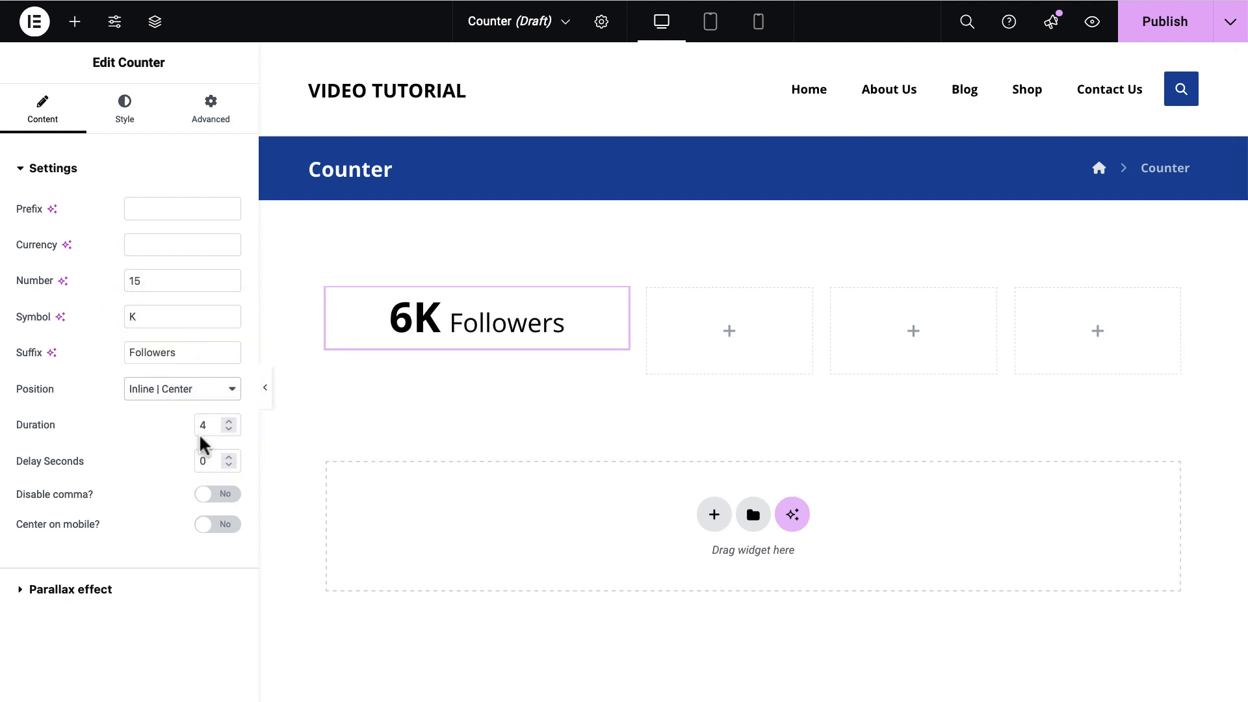
- Try raising the counter's animation duration to 11
{"action": "left_click", "coordinate": [229, 422]}
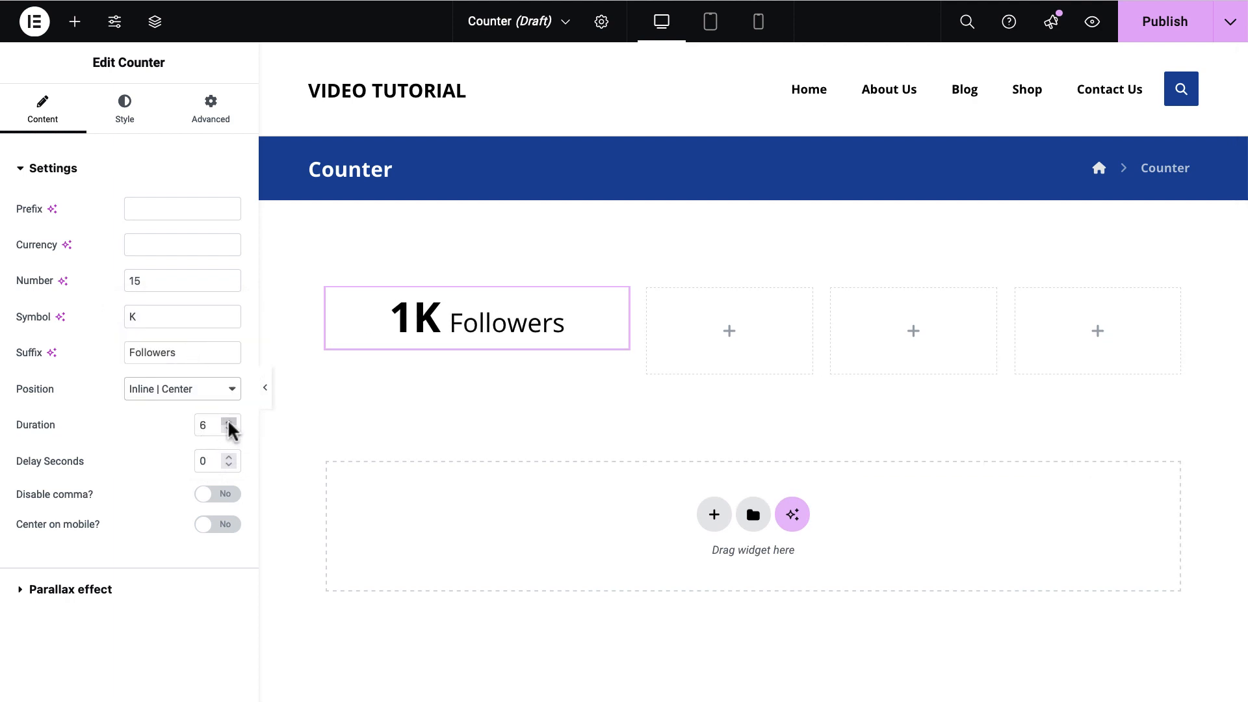
{"action": "left_click", "coordinate": [229, 422]}
{"action": "left_click", "coordinate": [229, 422]}
{"action": "left_click", "coordinate": [229, 422]}
{"action": "left_click", "coordinate": [229, 422]}
{"action": "left_click", "coordinate": [229, 422]}
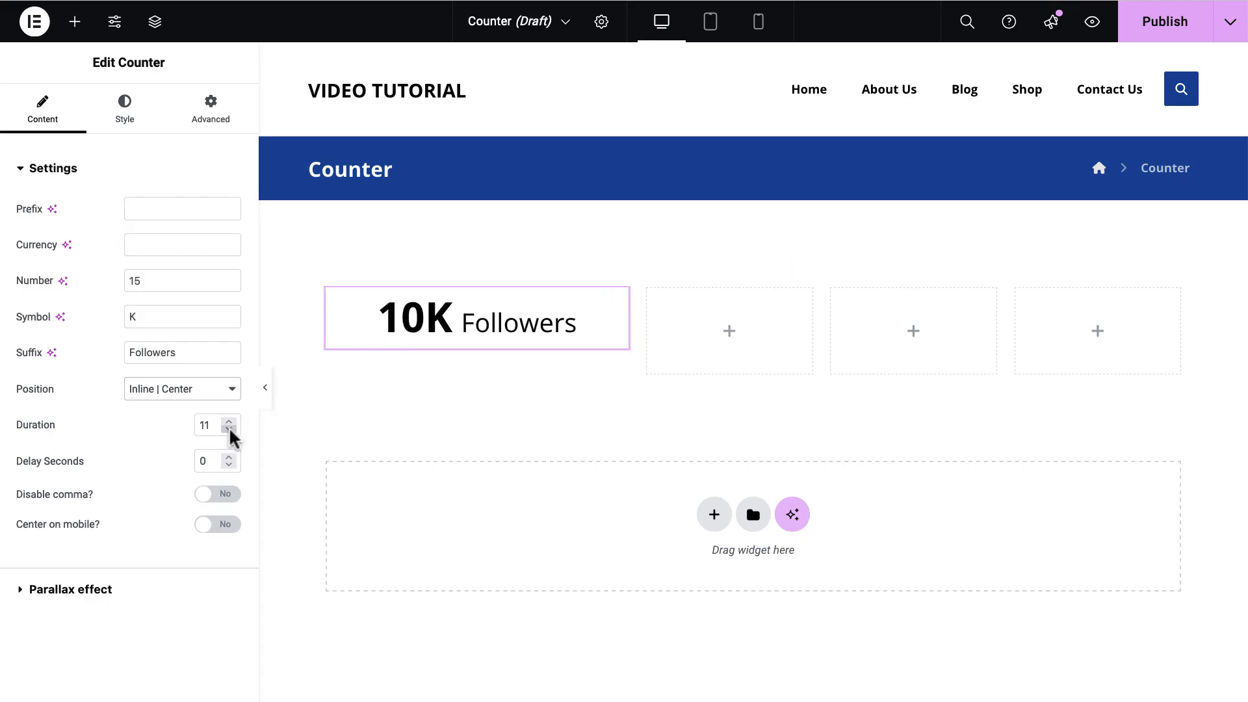
- Set the counter's animation duration to 5
{"action": "left_click_drag", "start_coordinate": [212, 426], "coordinate": [189, 427]}
{"action": "type", "text": "5"}
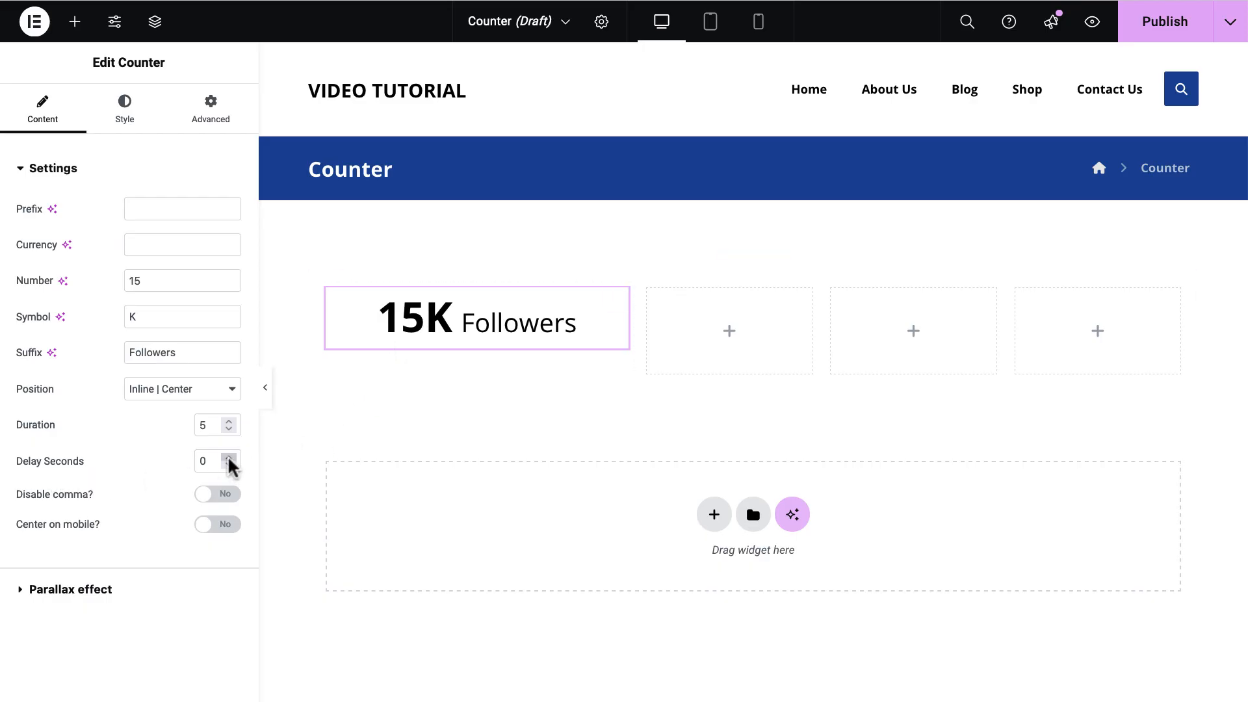
- Try a delay of 8 seconds on the counter and reset the delay to 0
{"action": "left_click", "coordinate": [229, 457]}
{"action": "left_click", "coordinate": [228, 458]}
{"action": "left_click", "coordinate": [229, 458]}
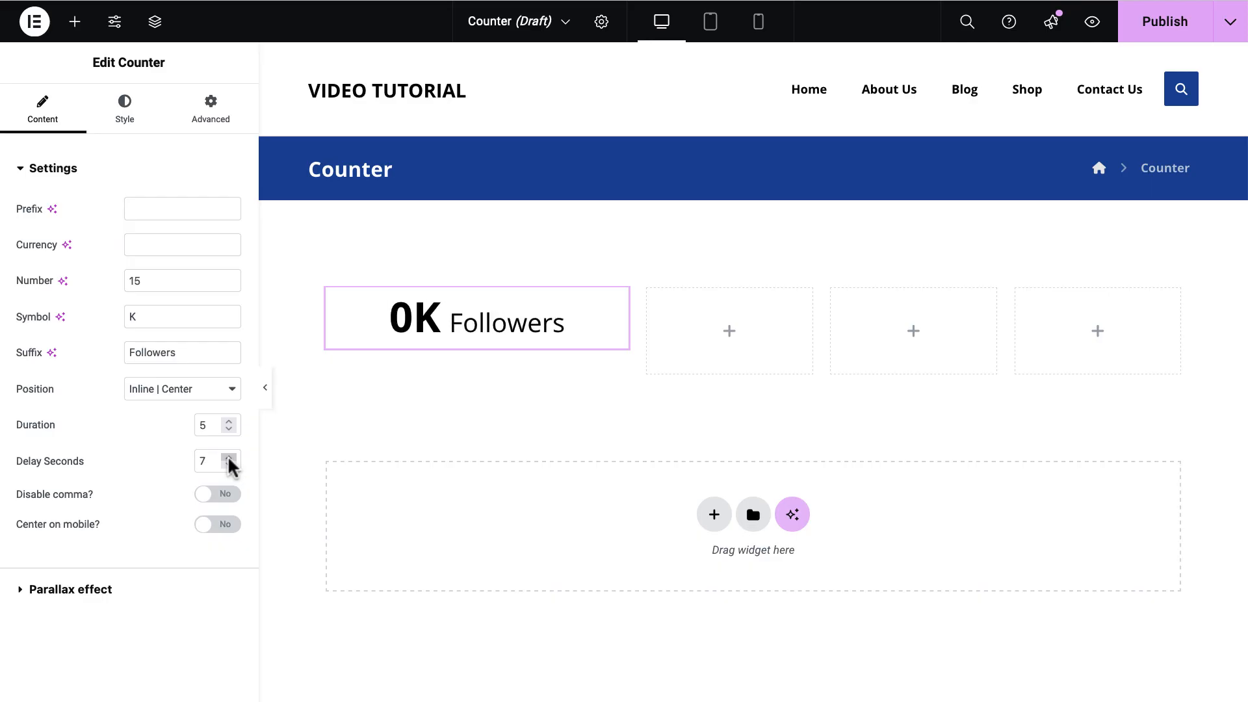
{"action": "left_click", "coordinate": [228, 457]}
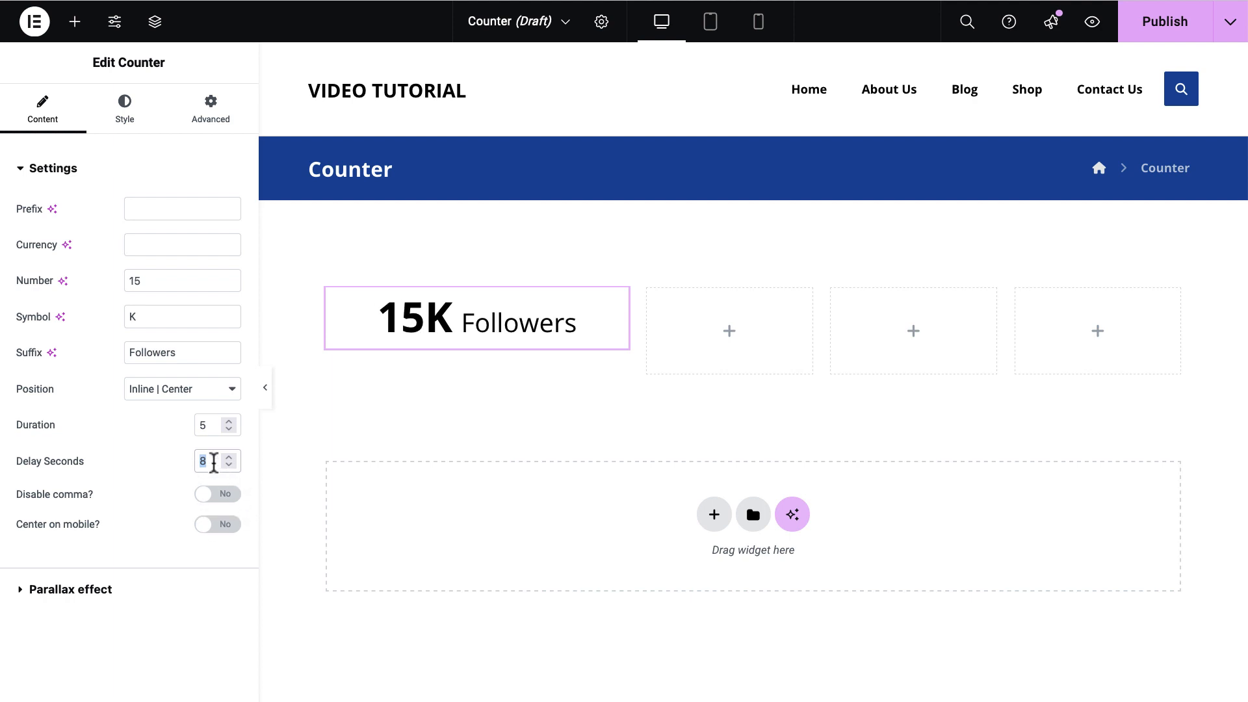
{"action": "type", "text": "0"}
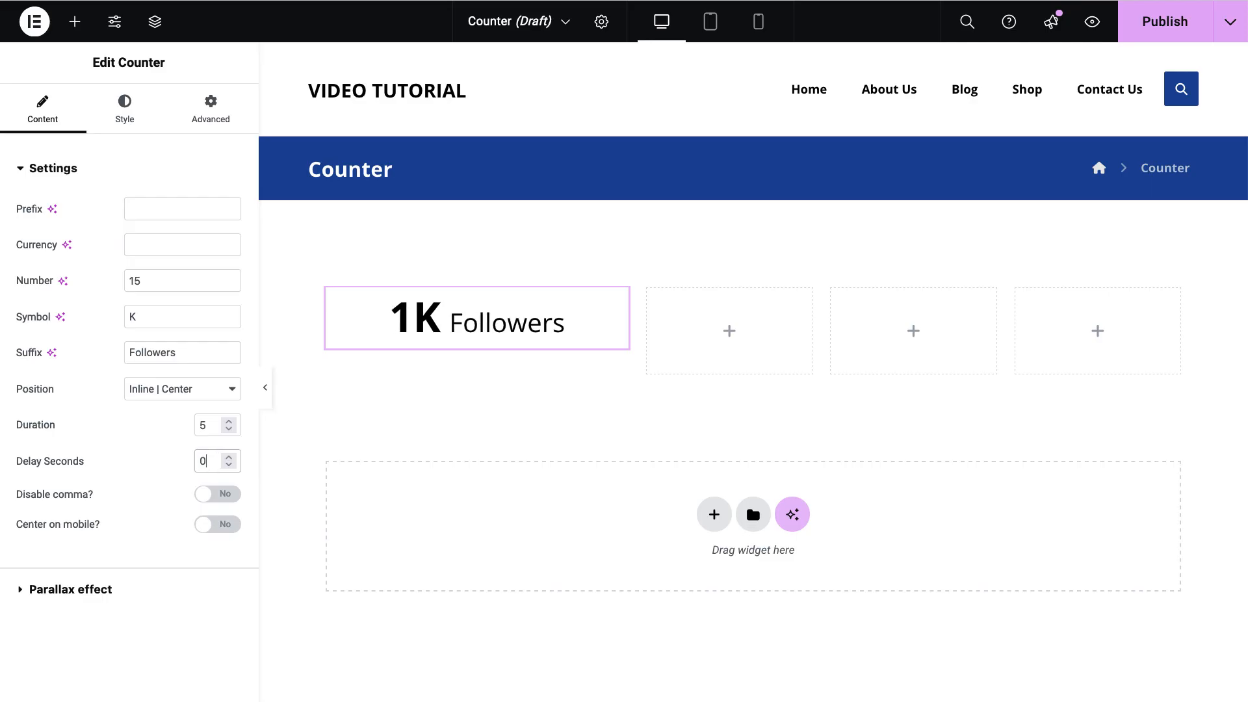
- Enable centering on mobile for the counter, check it in the mobile portrait preview and return to the desktop view
{"action": "left_click", "coordinate": [233, 529]}
{"action": "left_click", "coordinate": [759, 23]}
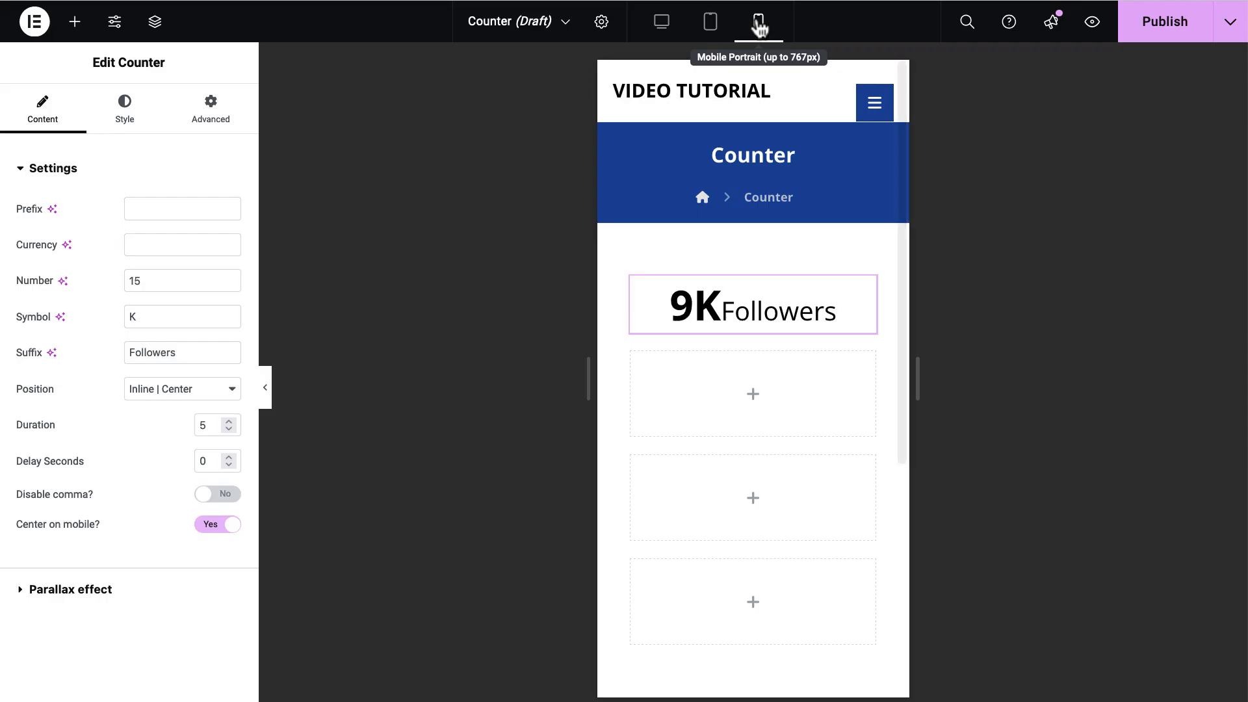
{"action": "left_click", "coordinate": [660, 22]}
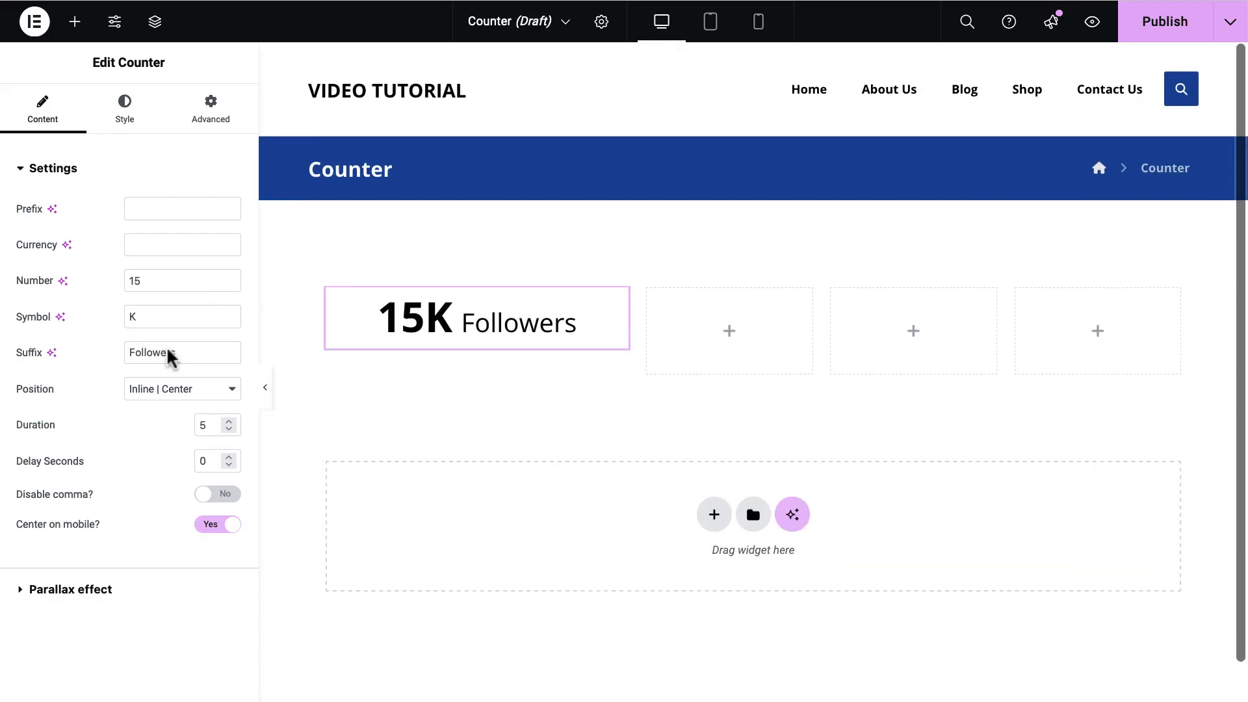
- Test the counter's Inline | Left position in the mobile preview and restore Inline | Center in the desktop view
{"action": "left_click", "coordinate": [165, 388]}
{"action": "left_click", "coordinate": [164, 367]}
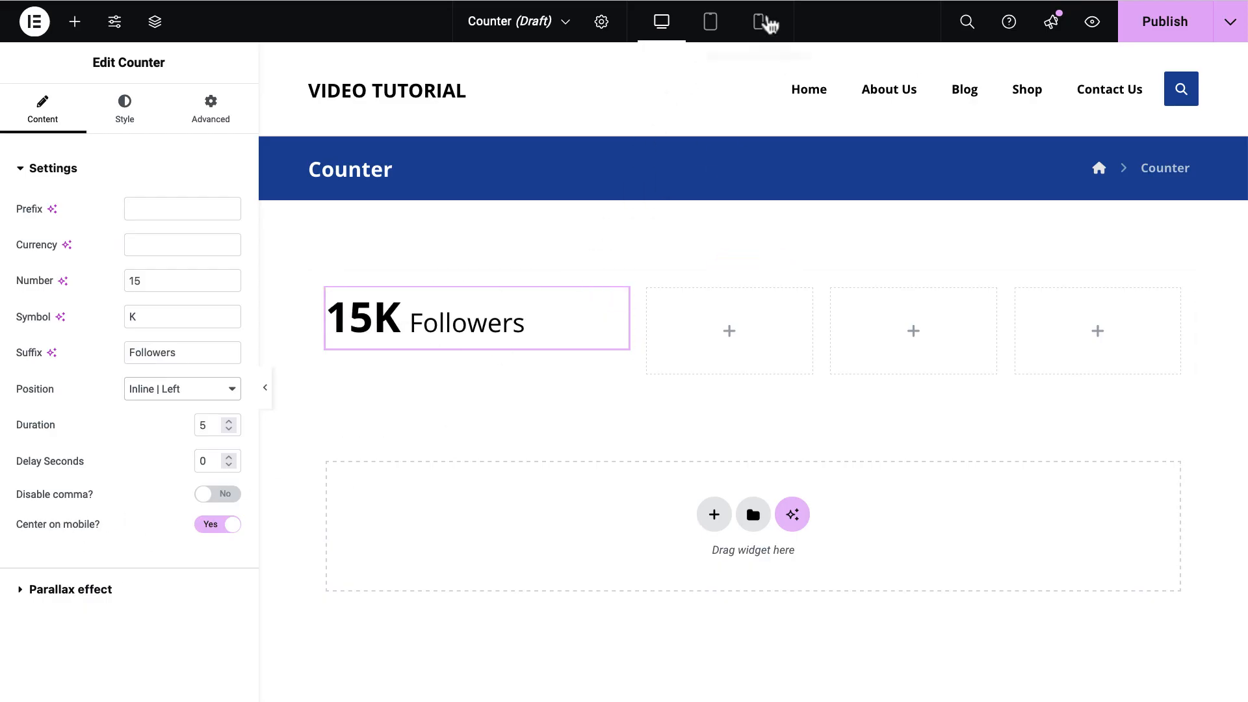
{"action": "left_click", "coordinate": [758, 21]}
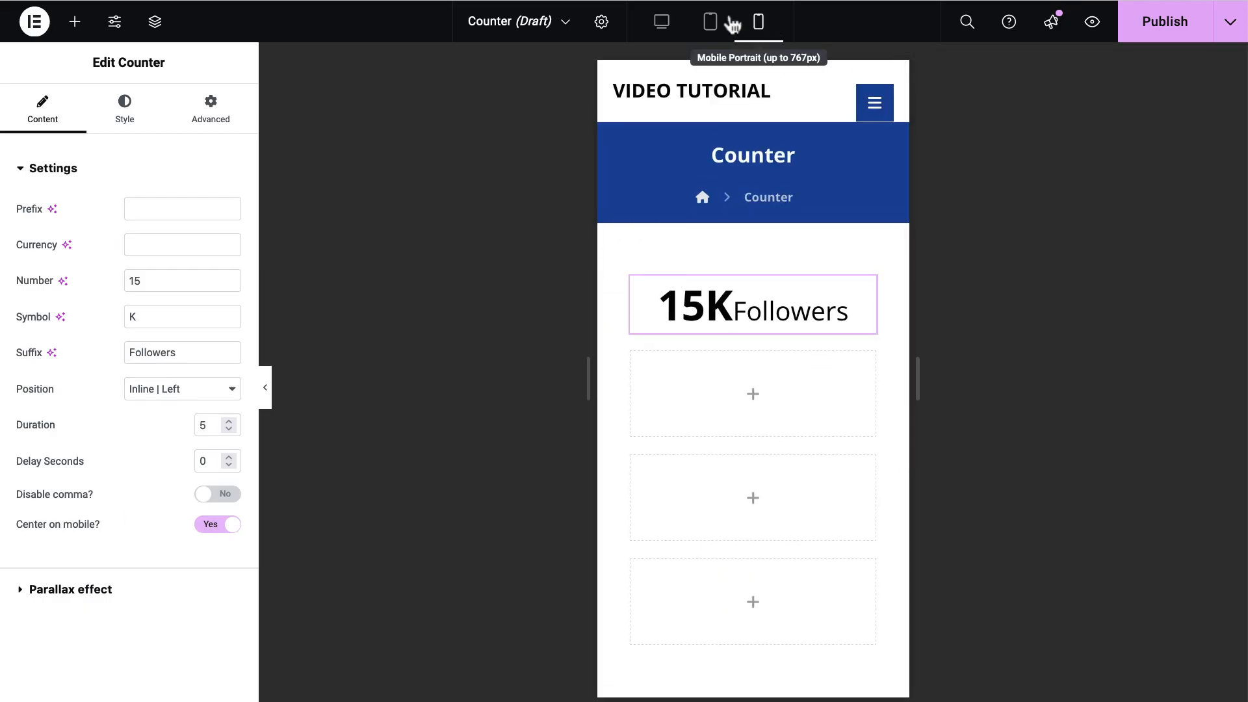
{"action": "left_click", "coordinate": [665, 22]}
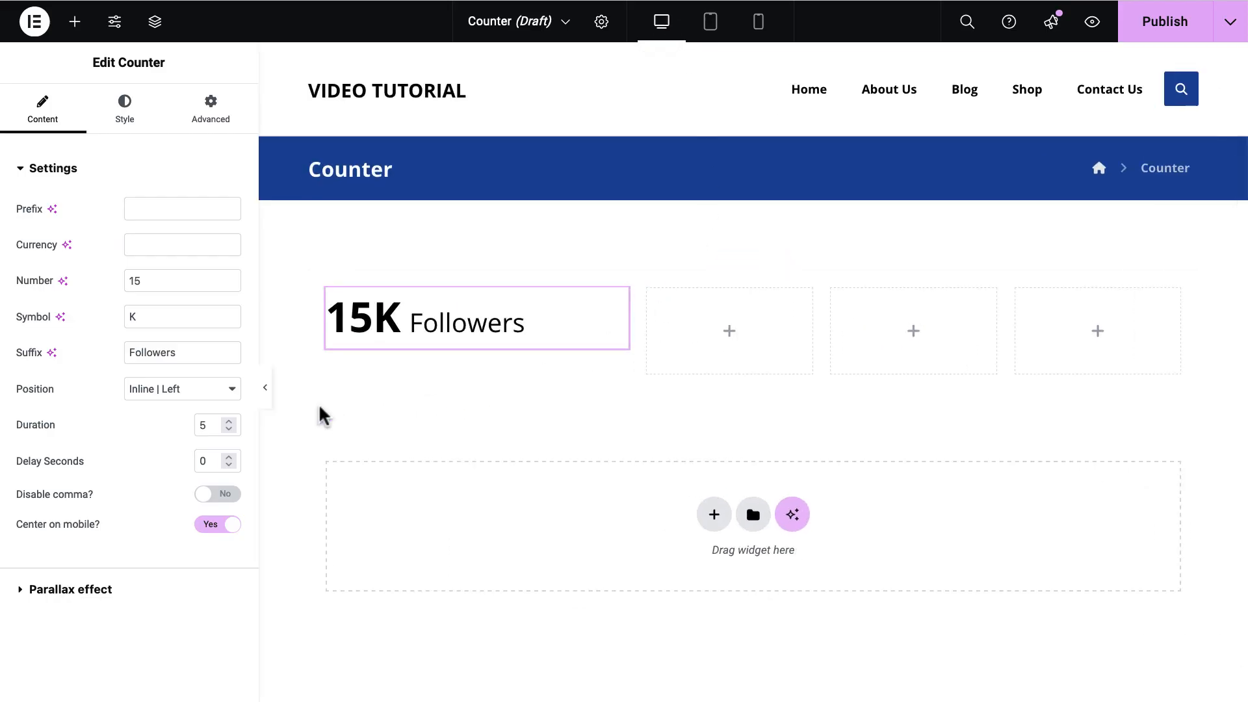
{"action": "left_click", "coordinate": [198, 390]}
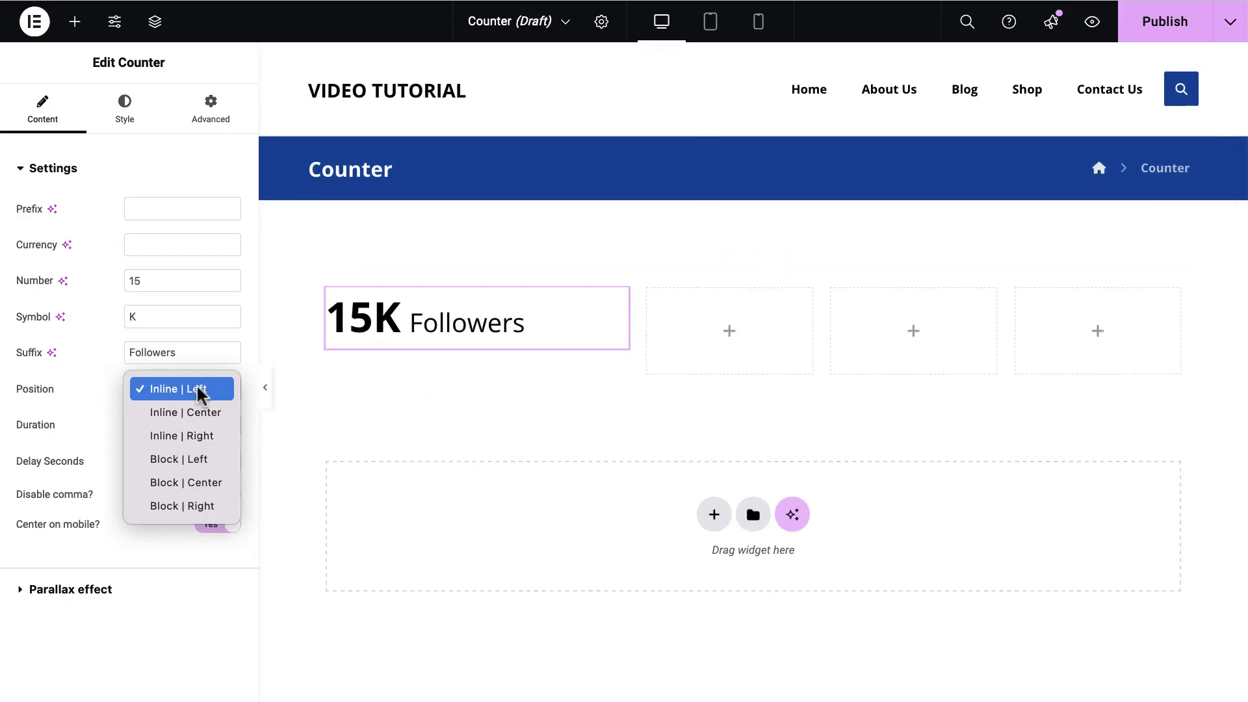
{"action": "left_click", "coordinate": [197, 414]}
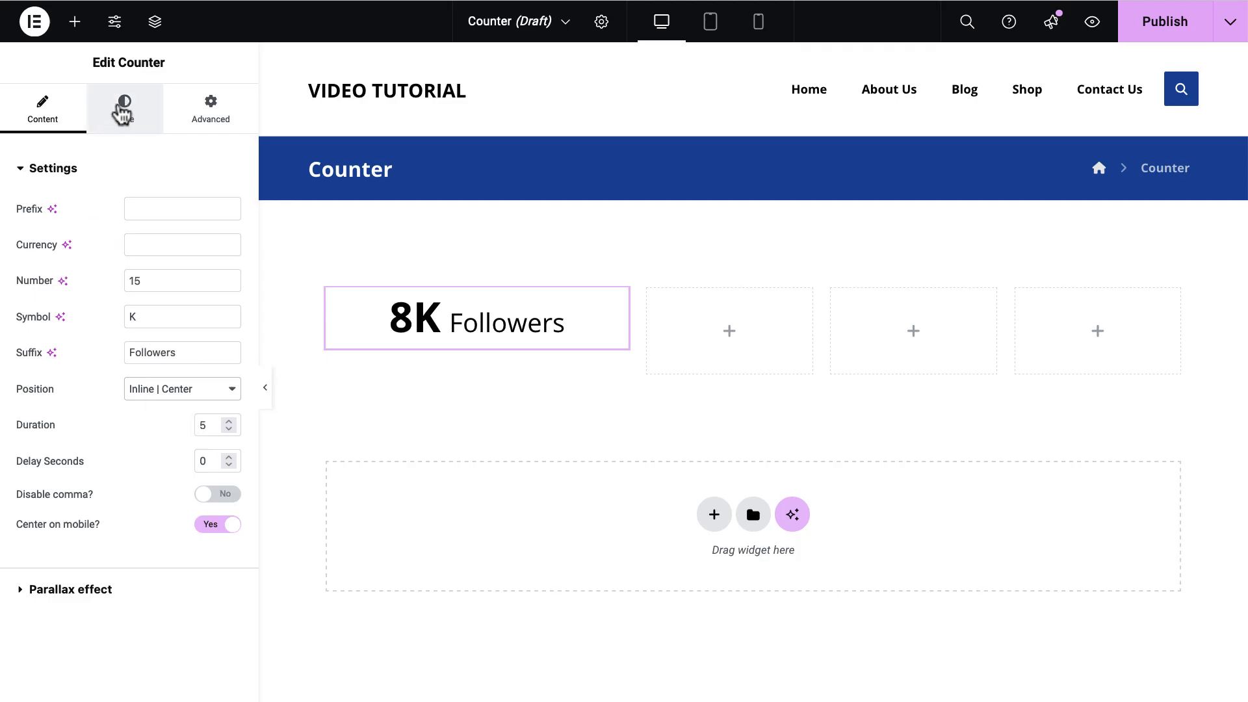
- Give the counter's container a near-white #fcfcfc background color in its style settings
{"action": "left_click", "coordinate": [122, 114]}
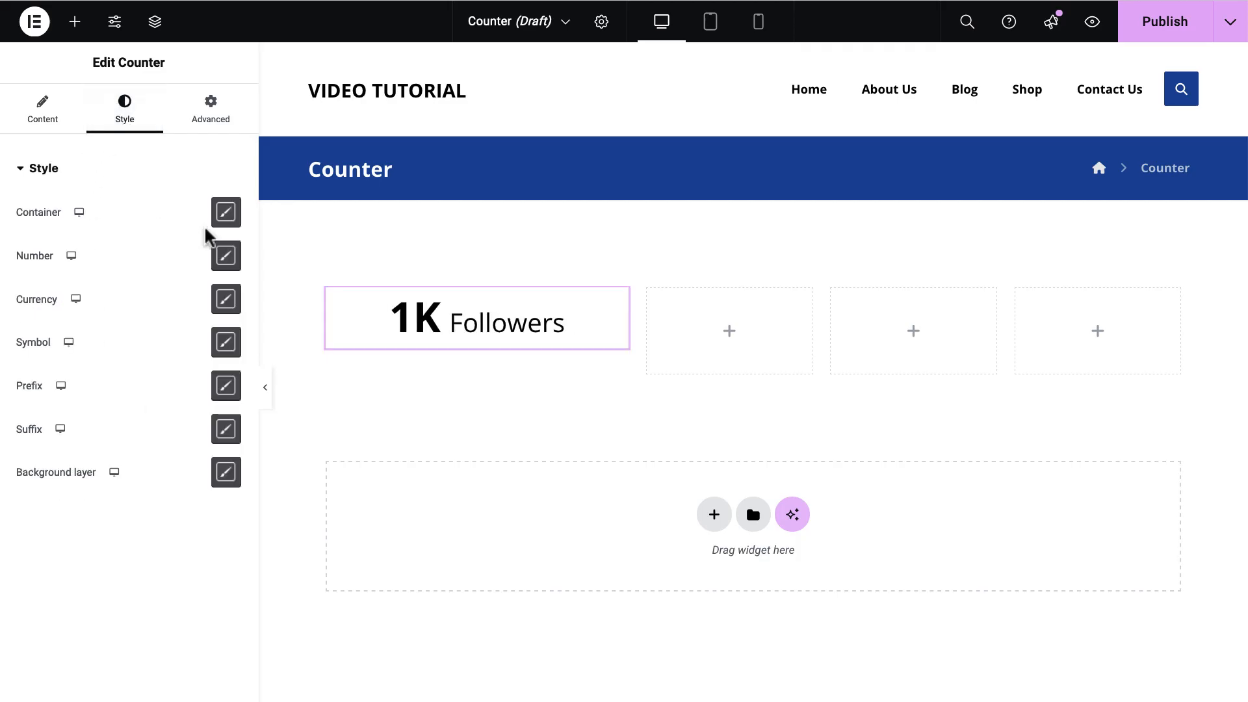
{"action": "left_click", "coordinate": [225, 212]}
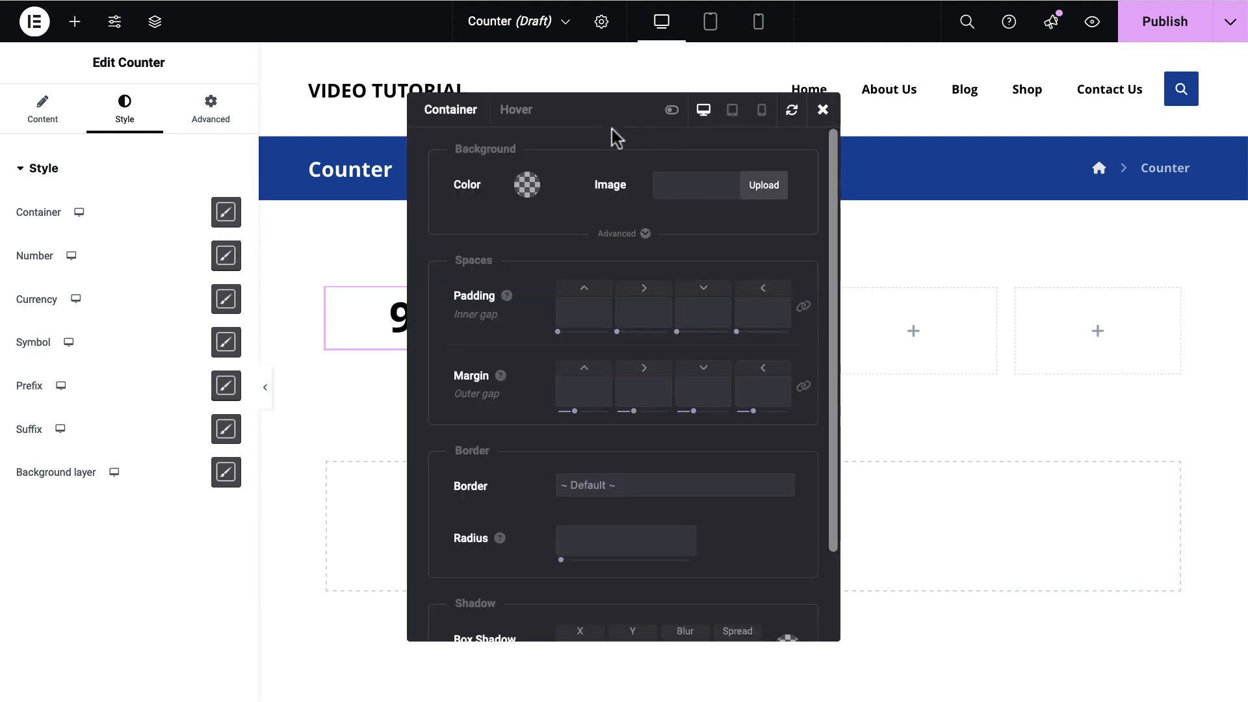
{"action": "left_click_drag", "start_coordinate": [613, 130], "coordinate": [945, 95]}
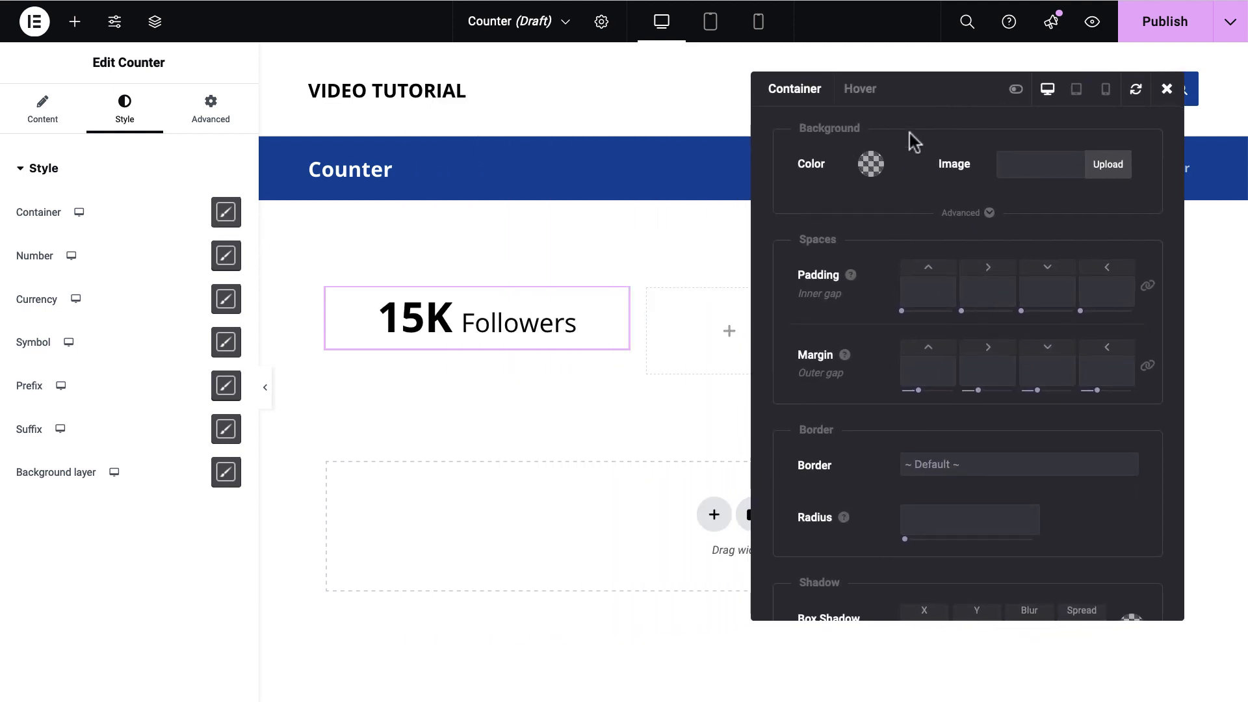
{"action": "left_click", "coordinate": [872, 164]}
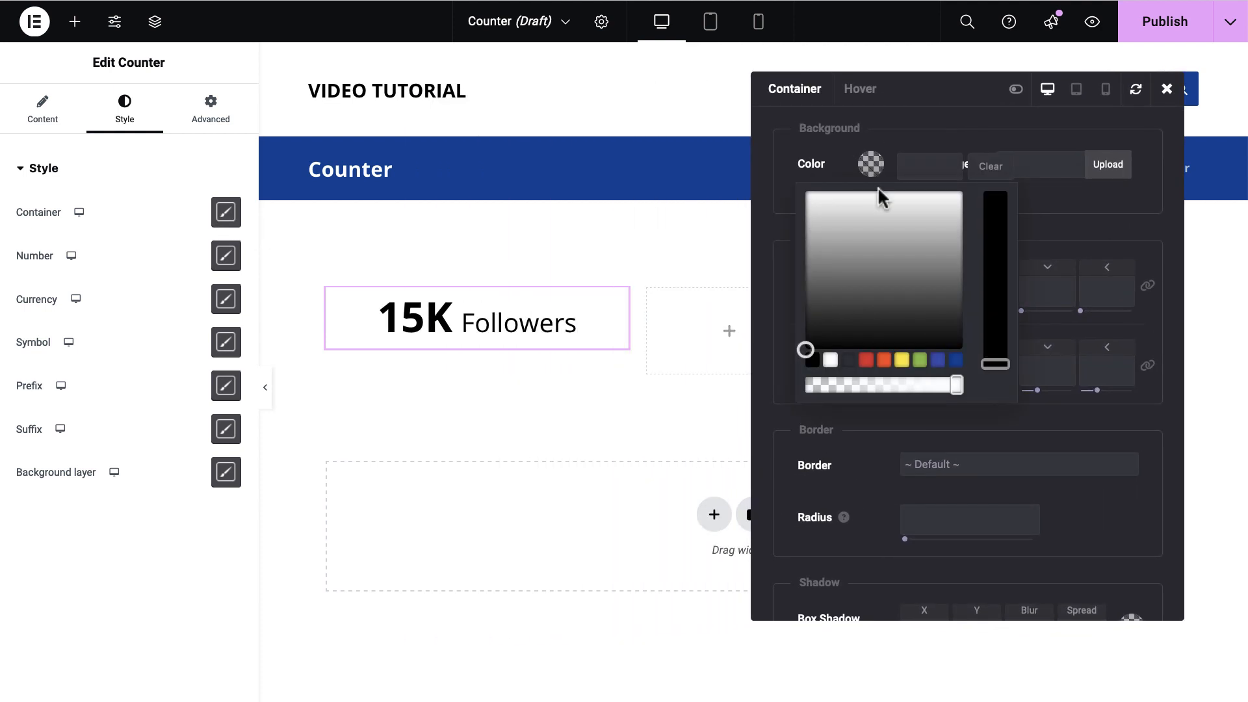
{"action": "left_click_drag", "start_coordinate": [879, 195], "coordinate": [790, 192]}
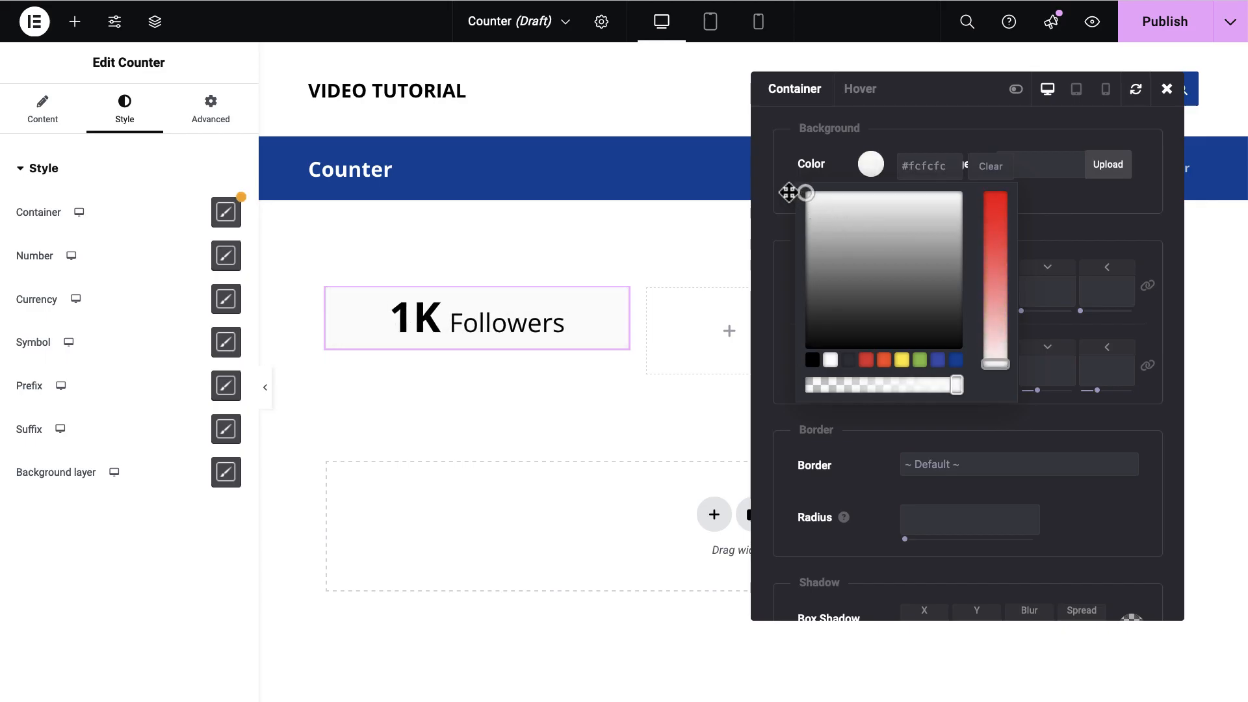
{"action": "left_click", "coordinate": [789, 193]}
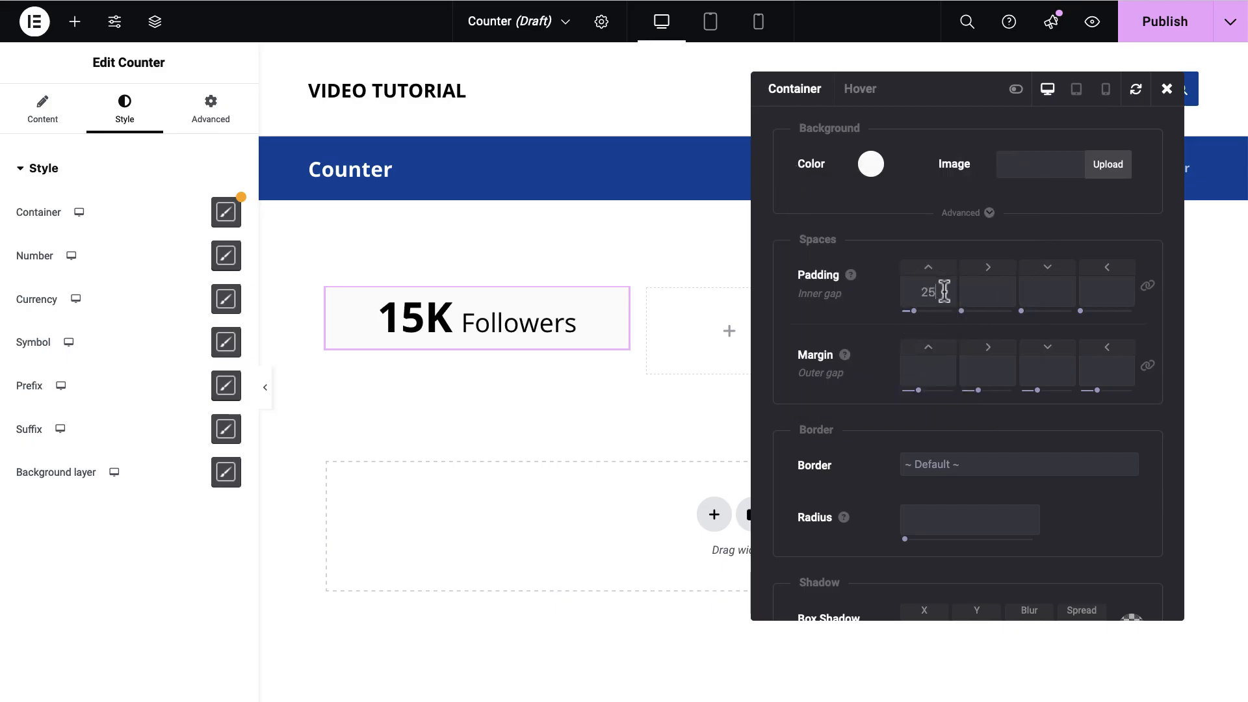
- Complete the container's padding with 10px on its right side and 25px at the bottom and left side
{"action": "left_click", "coordinate": [989, 293]}
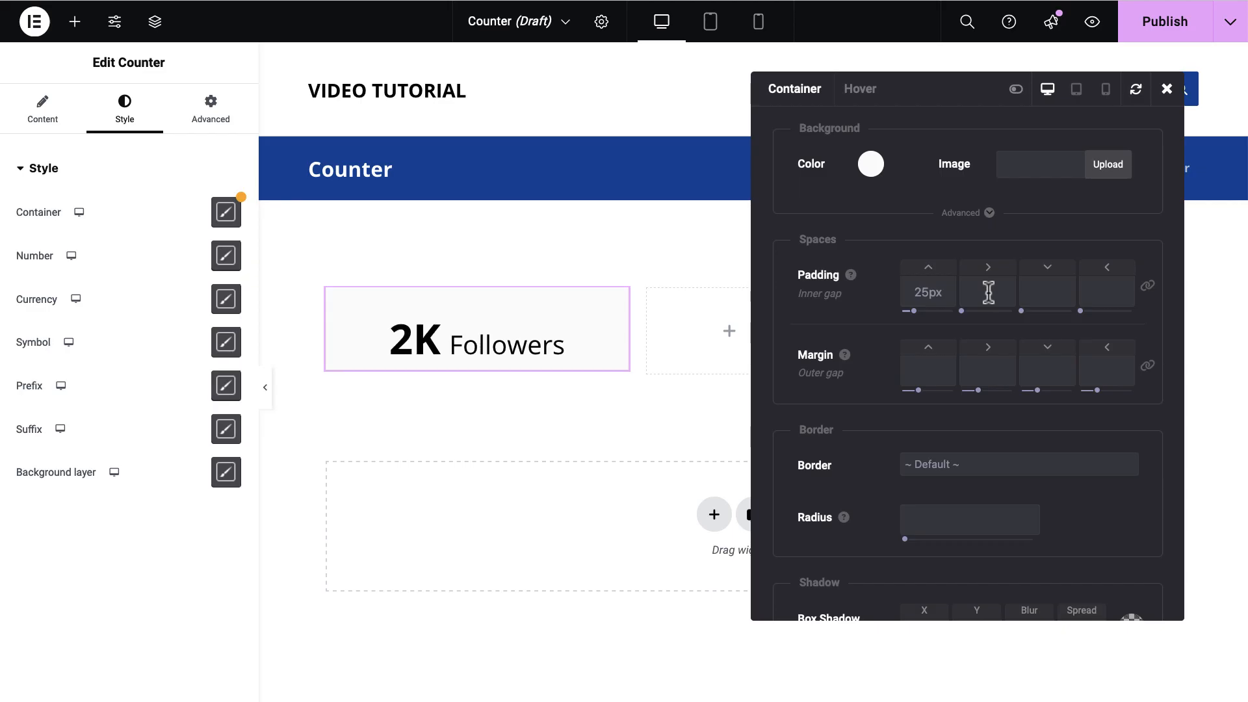
{"action": "type", "text": "10"}
{"action": "left_click", "coordinate": [1044, 293]}
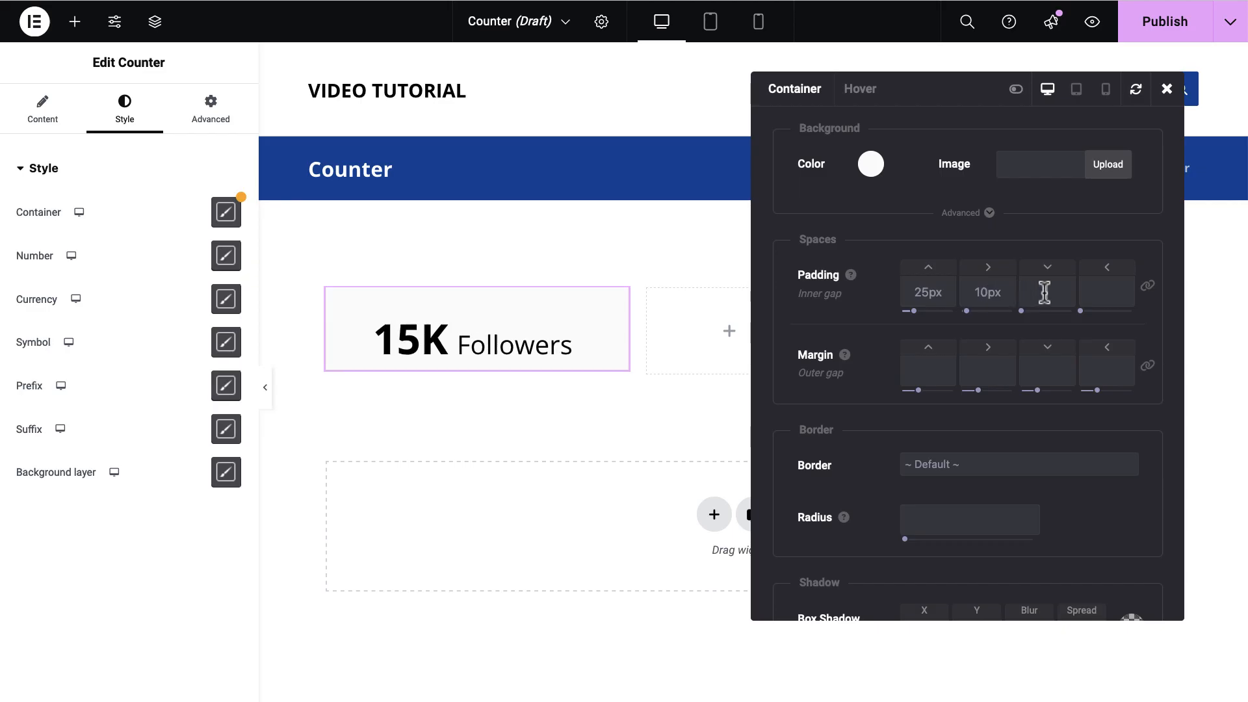
{"action": "type", "text": "25"}
{"action": "left_click", "coordinate": [1117, 292]}
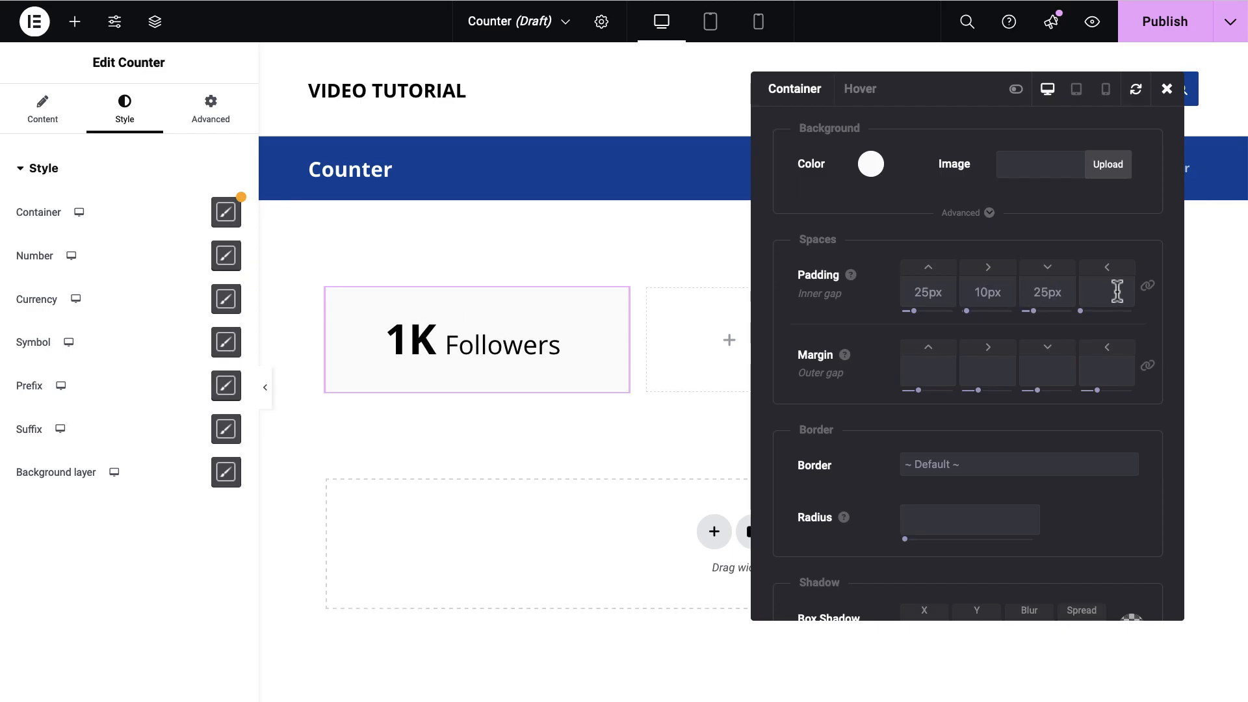
{"action": "type", "text": "25"}
{"action": "left_click", "coordinate": [1055, 229]}
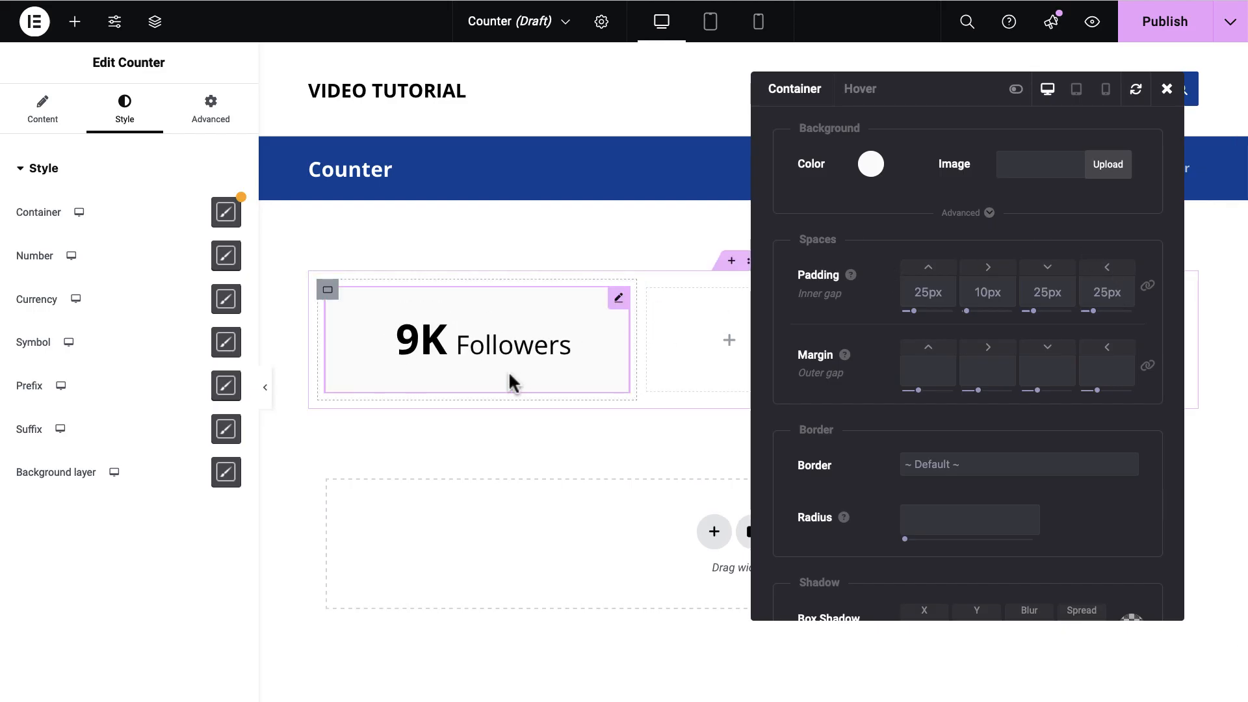
- Set the container's linked margin to 20px on all four sides
{"action": "scroll", "coordinate": [988, 443], "scroll_direction": "down", "scroll_amount": 3}
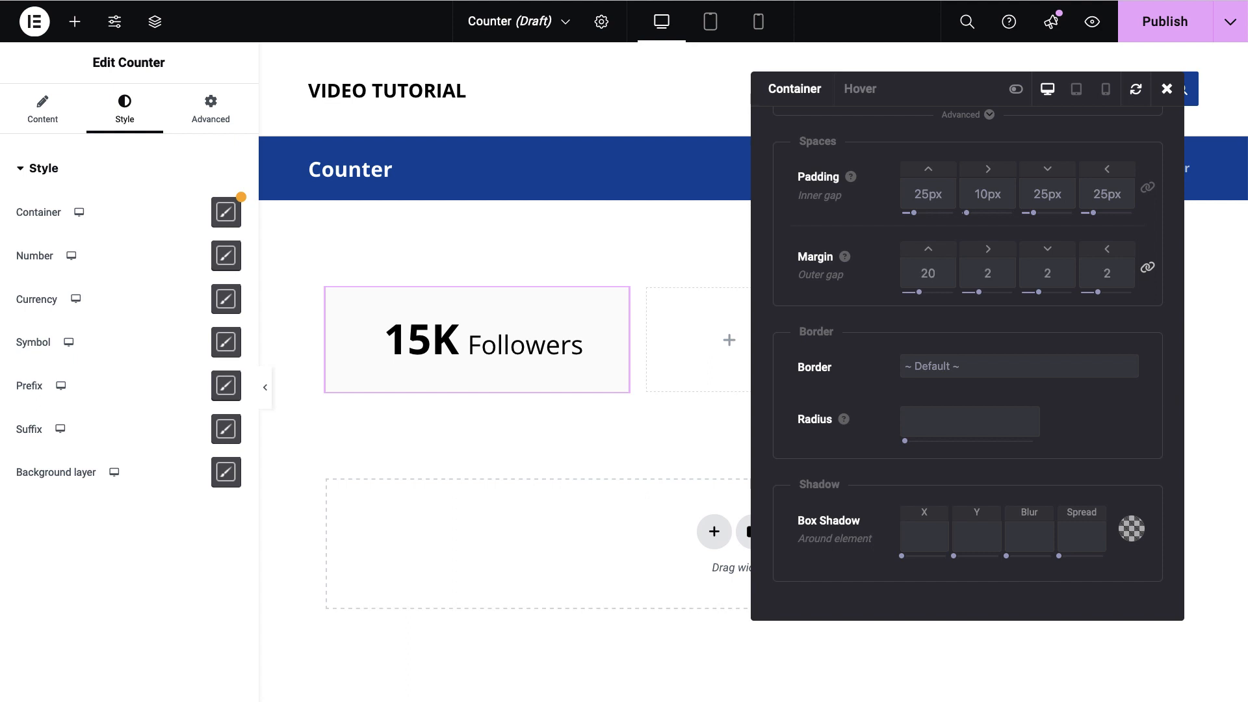
{"action": "key", "text": "Return"}
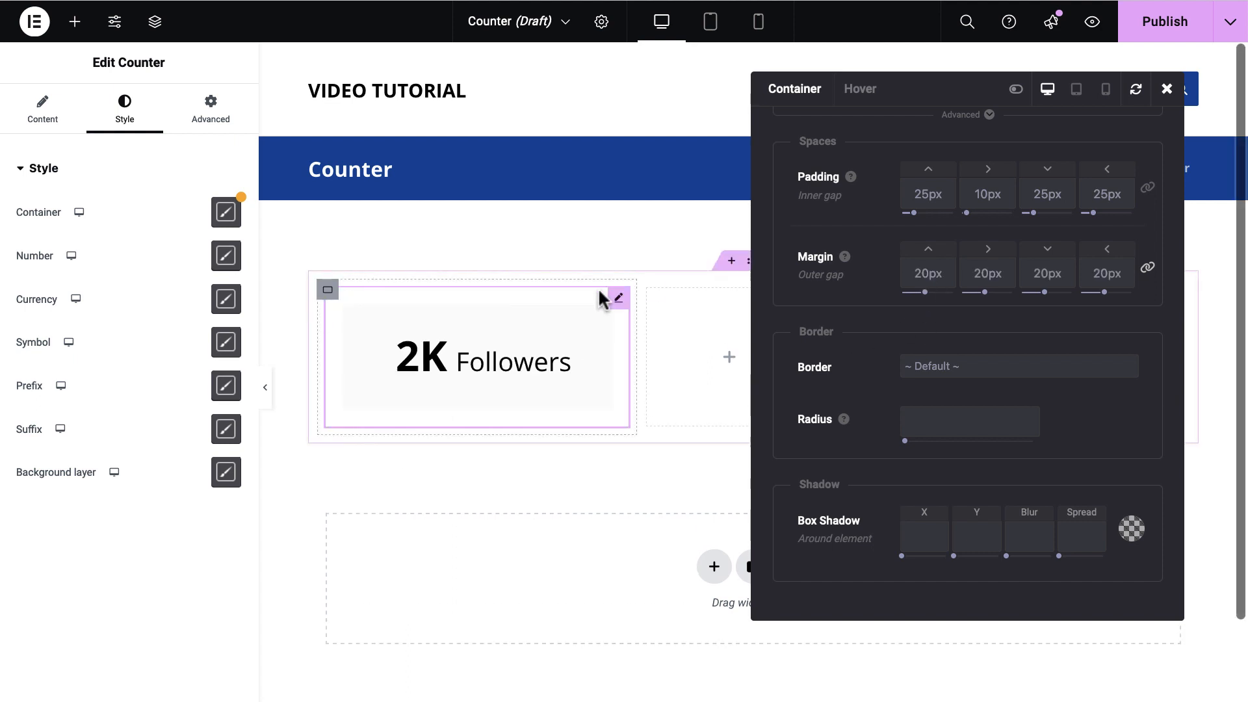
- Try a mid-grey background color for the container and lighten it to light grey #ededed
{"action": "scroll", "coordinate": [950, 302], "scroll_direction": "up", "scroll_amount": 2}
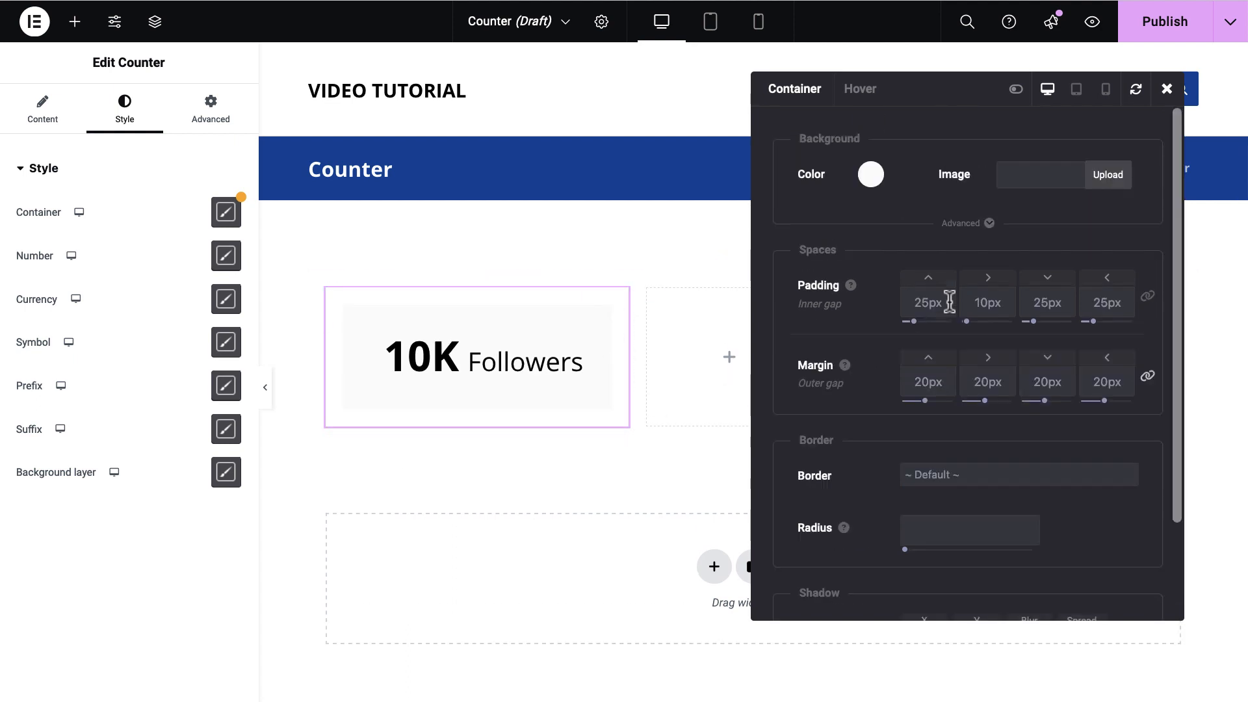
{"action": "left_click", "coordinate": [872, 163]}
{"action": "left_click_drag", "start_coordinate": [810, 195], "coordinate": [791, 240]}
{"action": "left_click", "coordinate": [562, 303]}
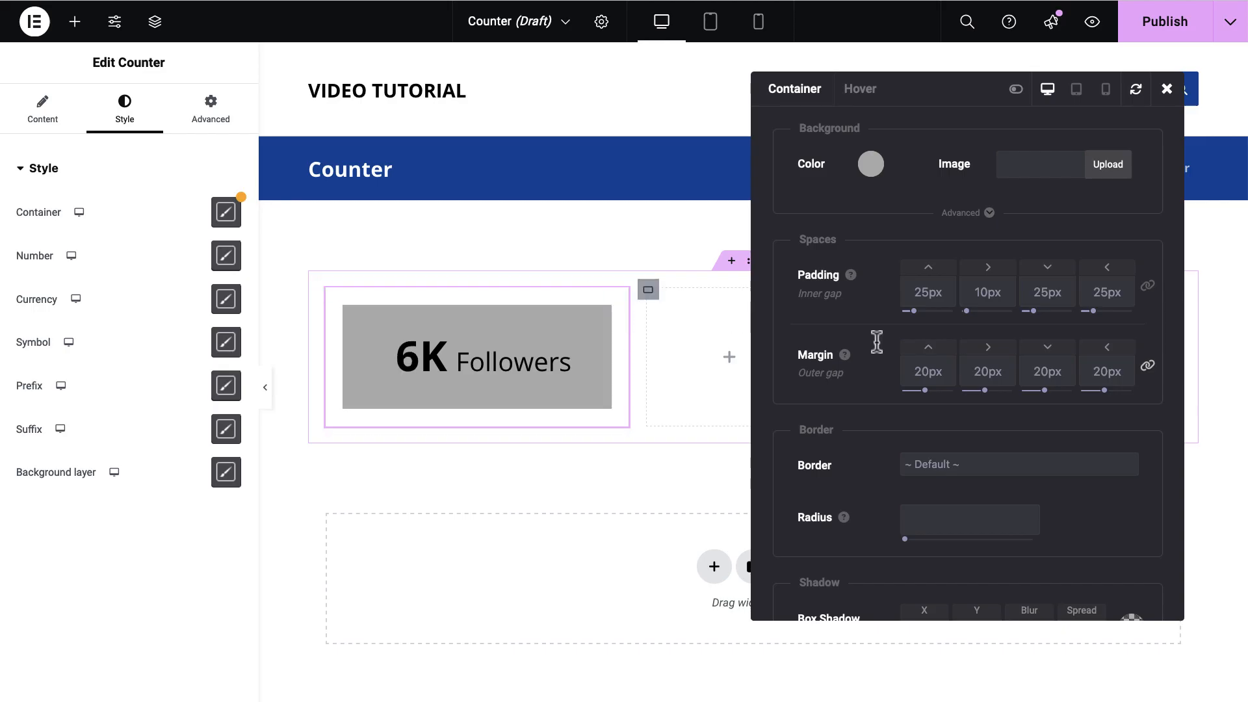
{"action": "left_click", "coordinate": [872, 164]}
{"action": "left_click_drag", "start_coordinate": [802, 240], "coordinate": [797, 204]}
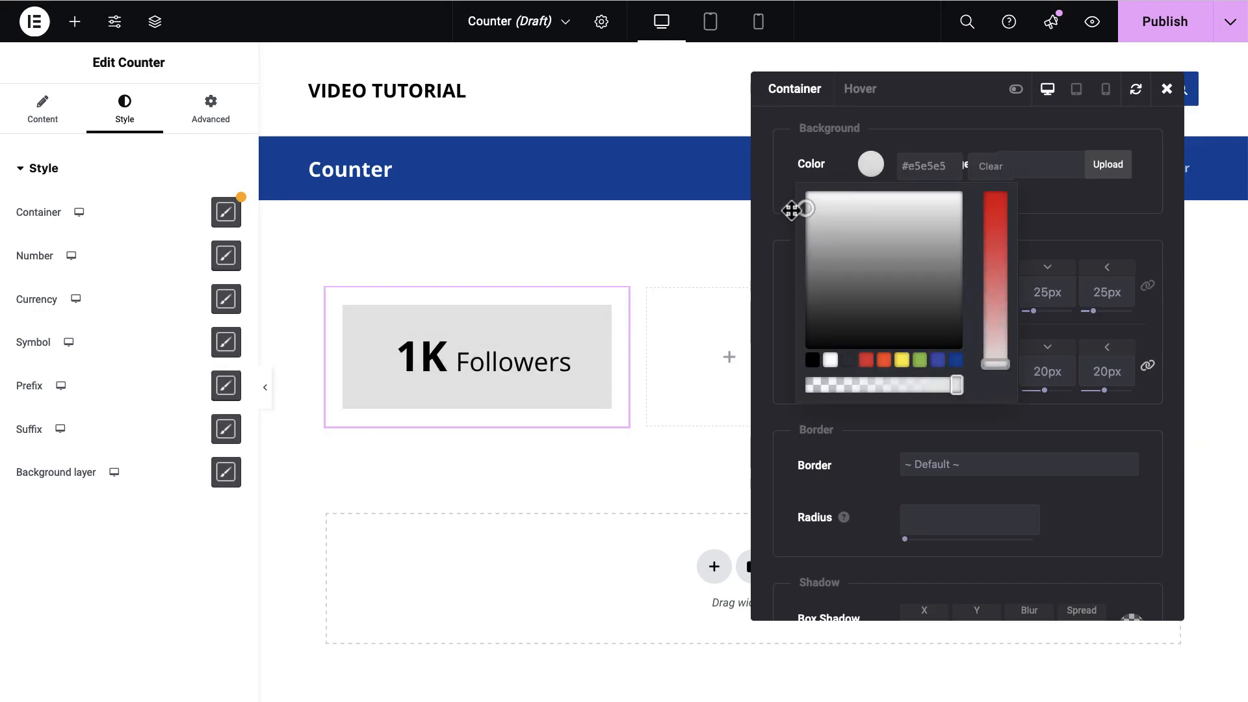
{"action": "left_click", "coordinate": [789, 205]}
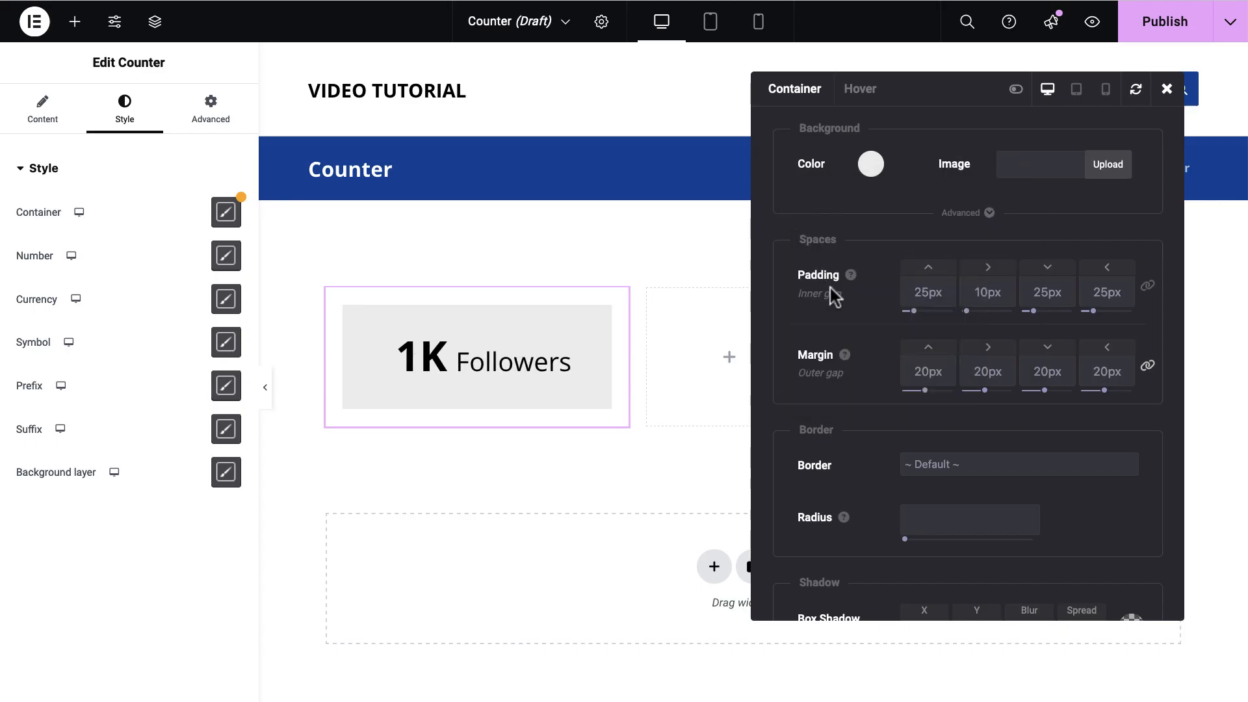
- Reopen the counter's container style settings and clear the margin on all four sides
{"action": "left_click", "coordinate": [1206, 429]}
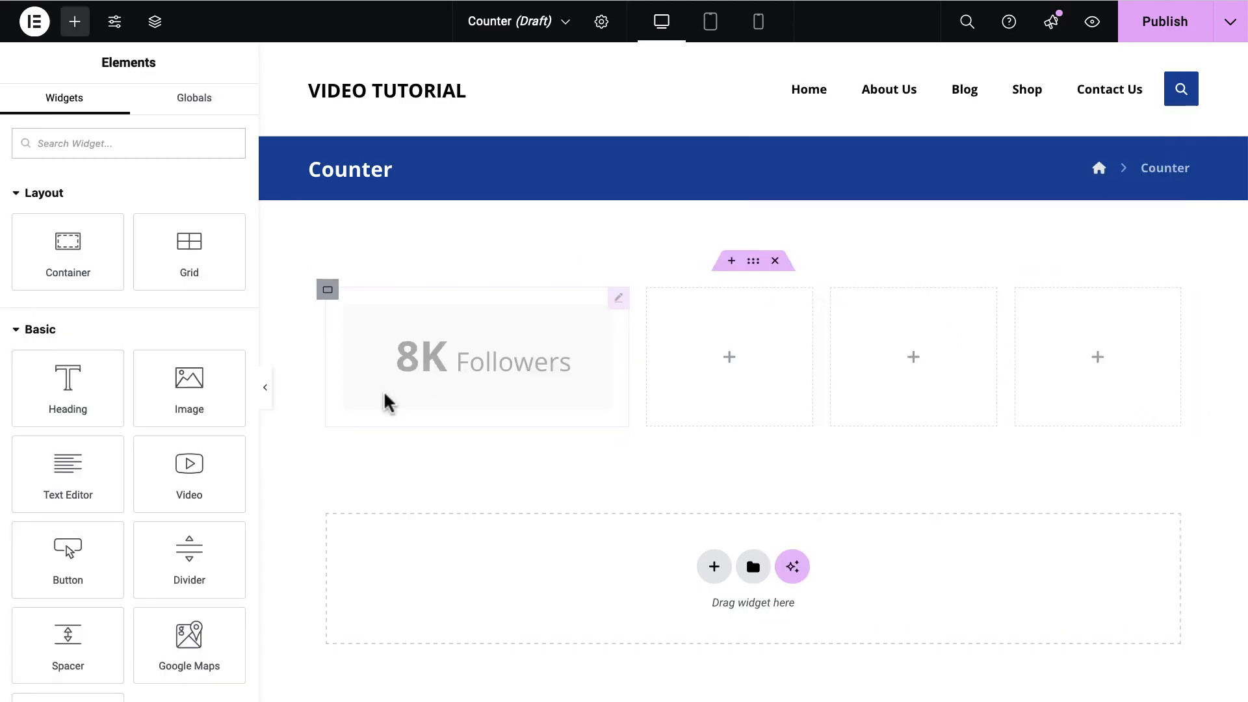
{"action": "left_click", "coordinate": [502, 377]}
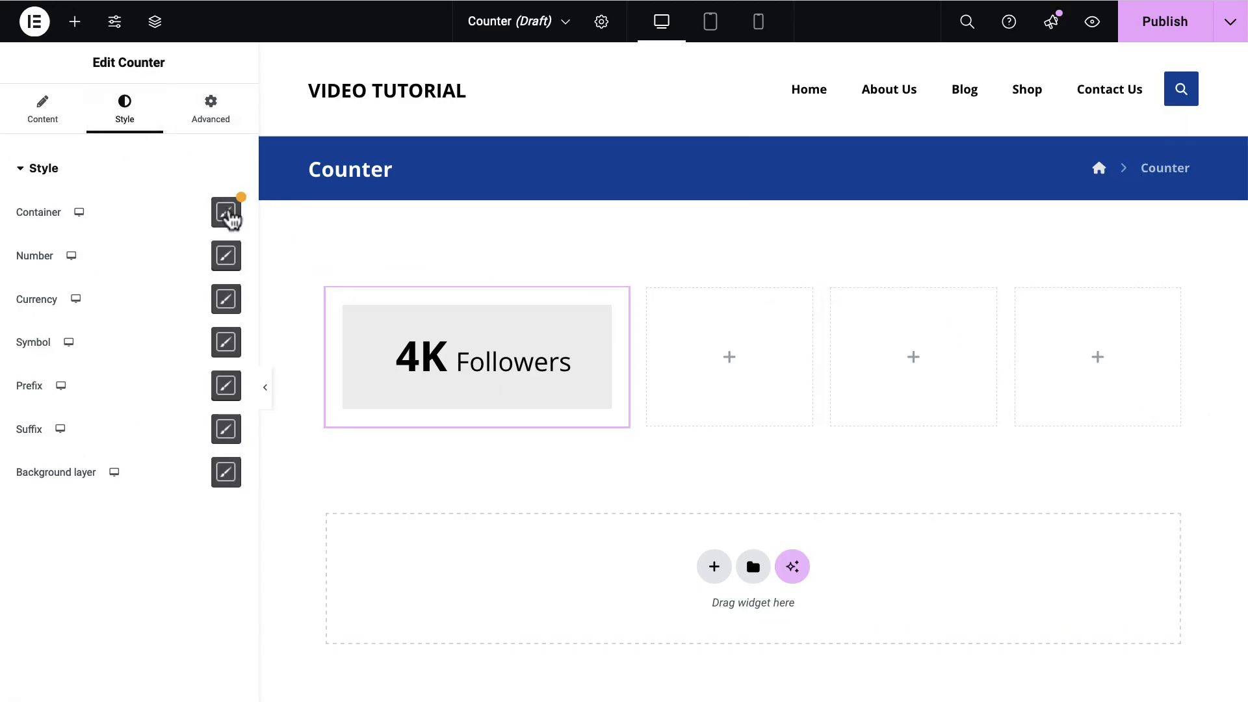
{"action": "left_click", "coordinate": [226, 212]}
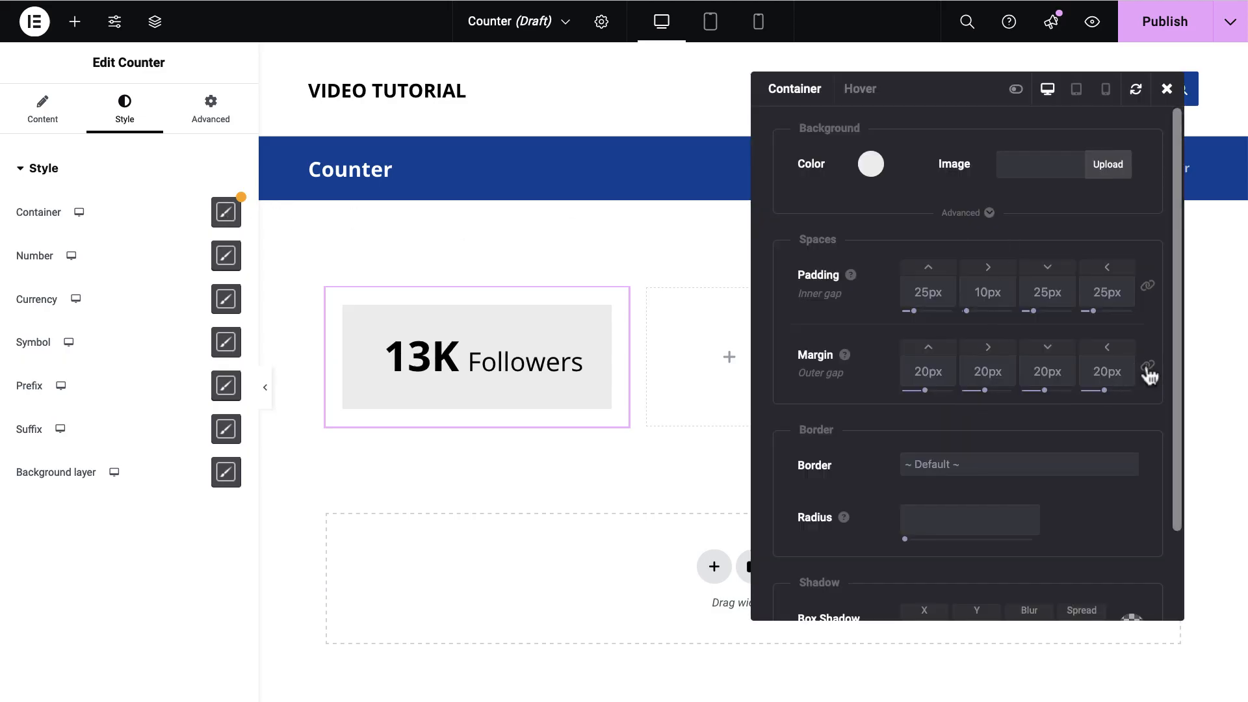
{"action": "left_click_drag", "start_coordinate": [1092, 384], "coordinate": [1118, 372]}
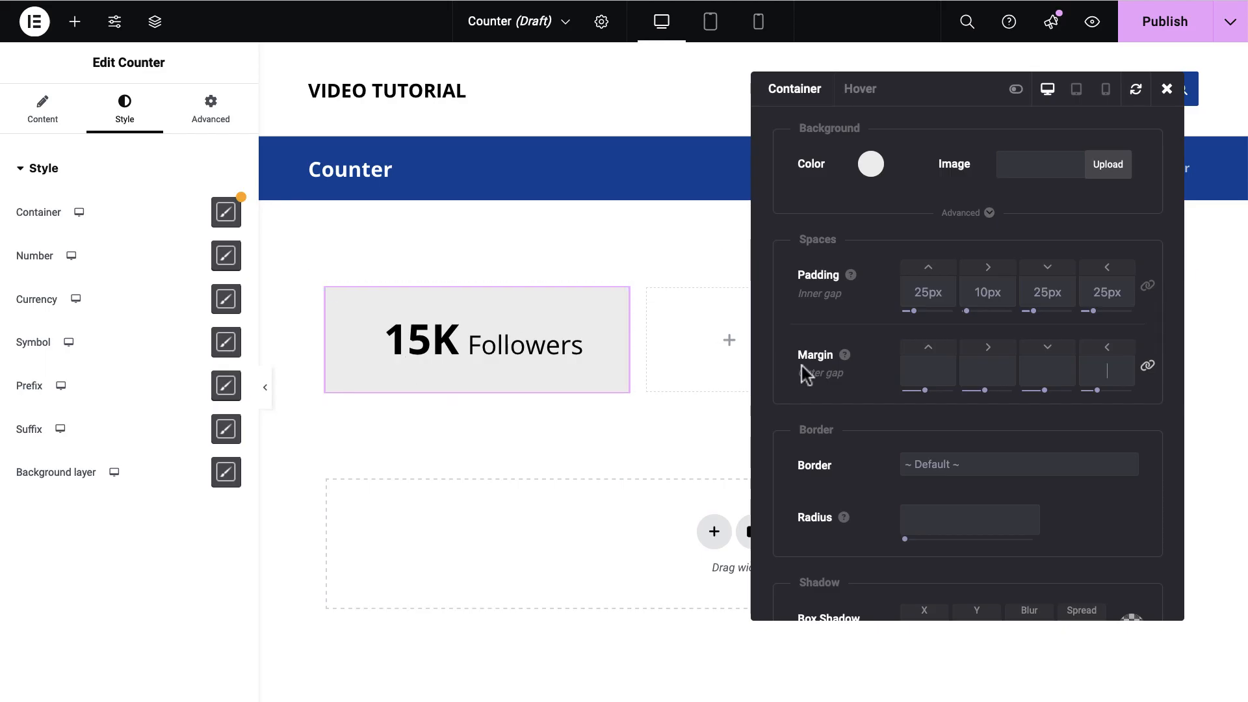
- Add a Solid border to the container with a linked width of 1px on all four sides
{"action": "scroll", "coordinate": [1035, 471], "scroll_direction": "down", "scroll_amount": 2}
{"action": "left_click", "coordinate": [1032, 365]}
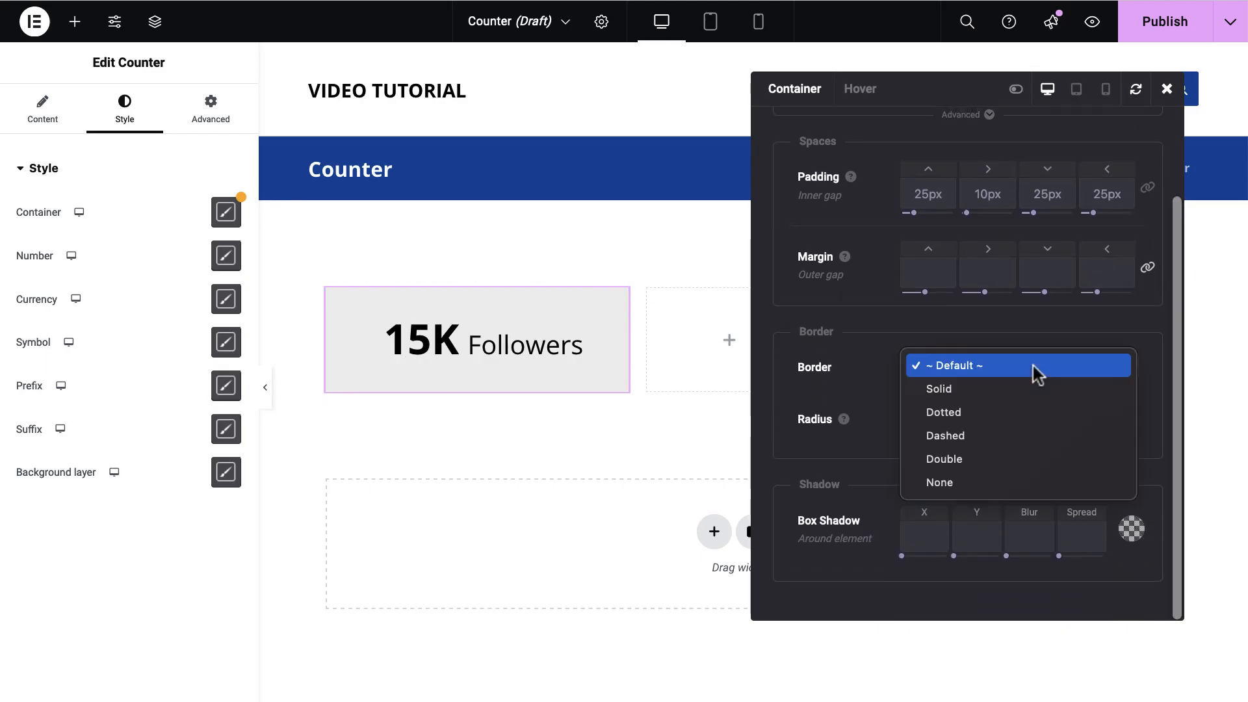
{"action": "left_click", "coordinate": [1038, 394]}
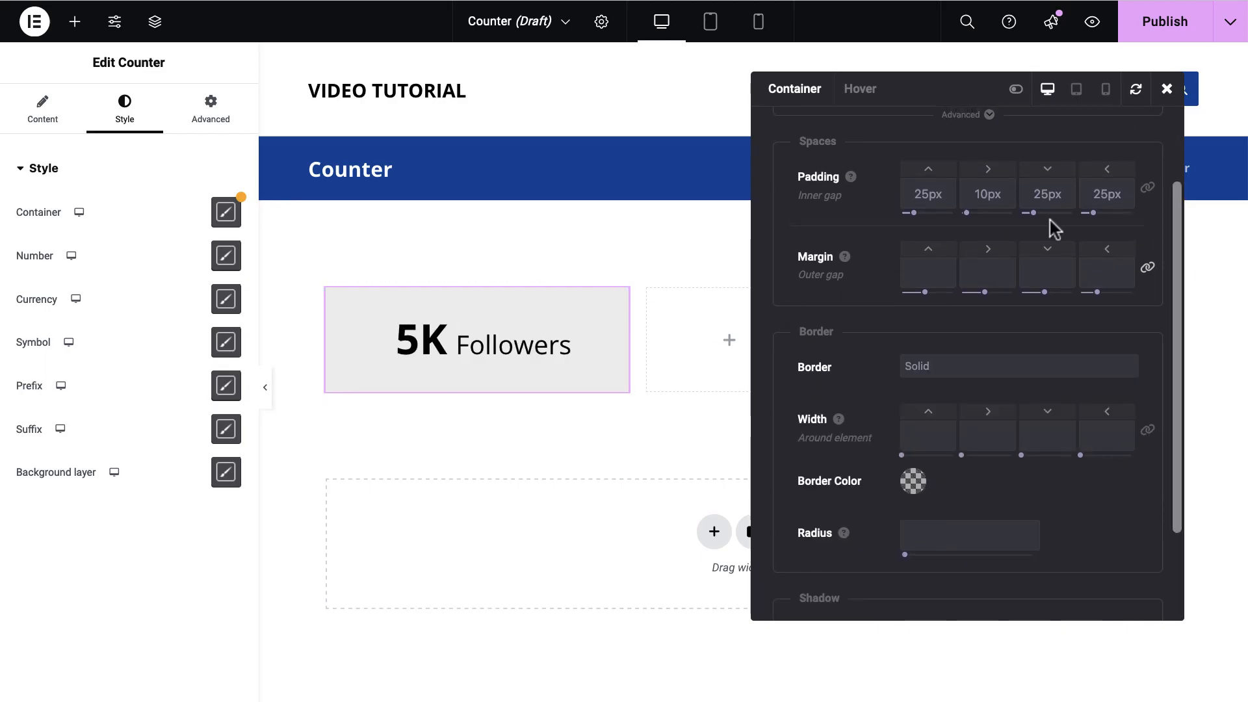
{"action": "scroll", "coordinate": [1022, 103], "scroll_direction": "up", "scroll_amount": 2}
{"action": "scroll", "coordinate": [997, 404], "scroll_direction": "down", "scroll_amount": 4}
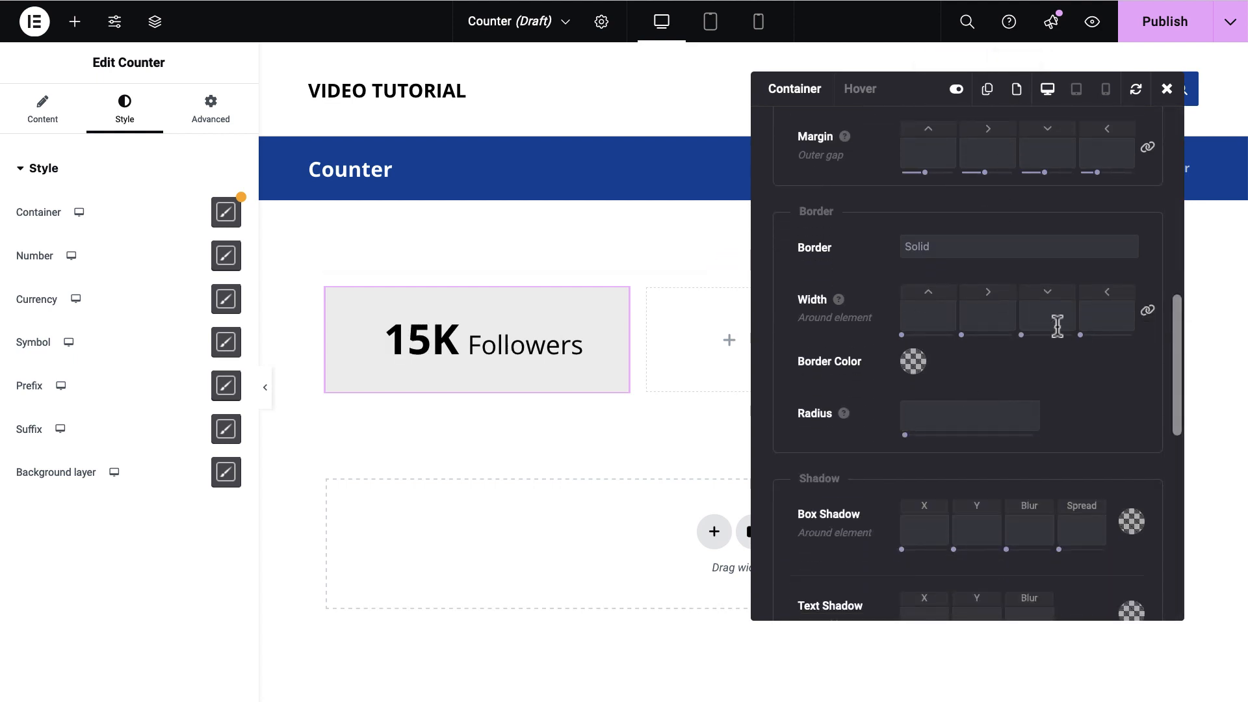
{"action": "left_click", "coordinate": [918, 324]}
{"action": "type", "text": "1"}
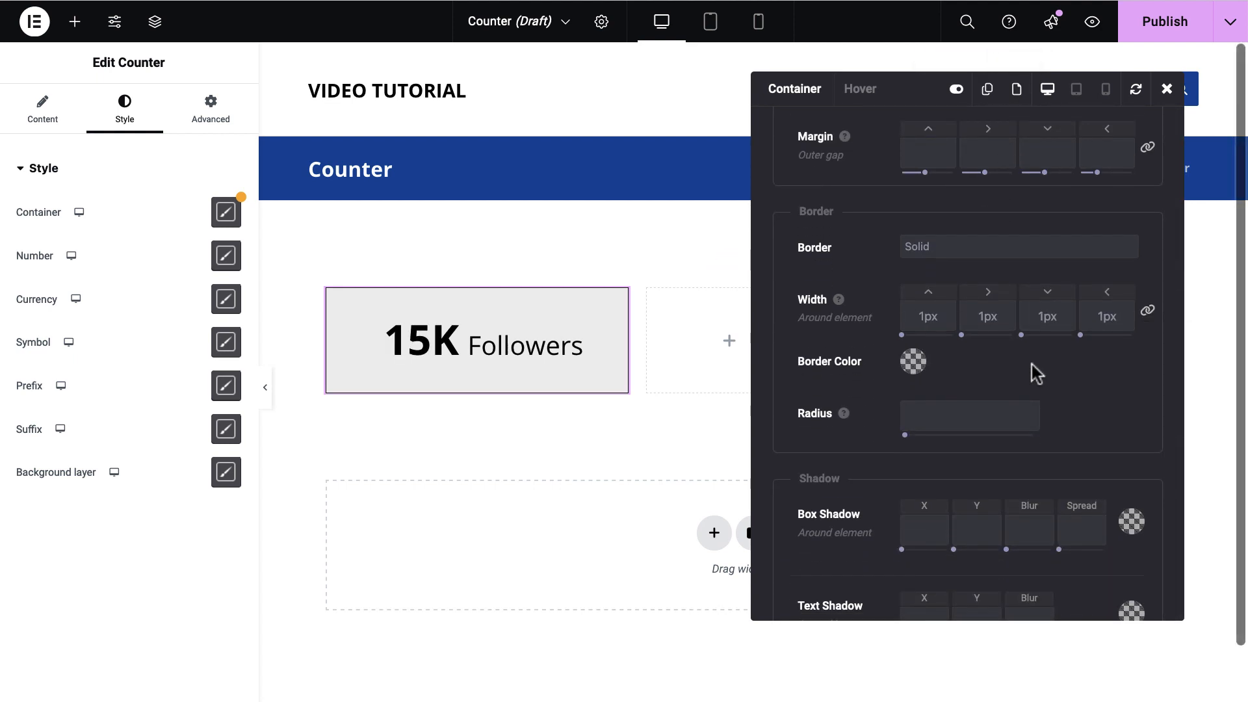
- Give the container's border a dark grey color and set its corner radius to 10px
{"action": "left_click", "coordinate": [913, 362]}
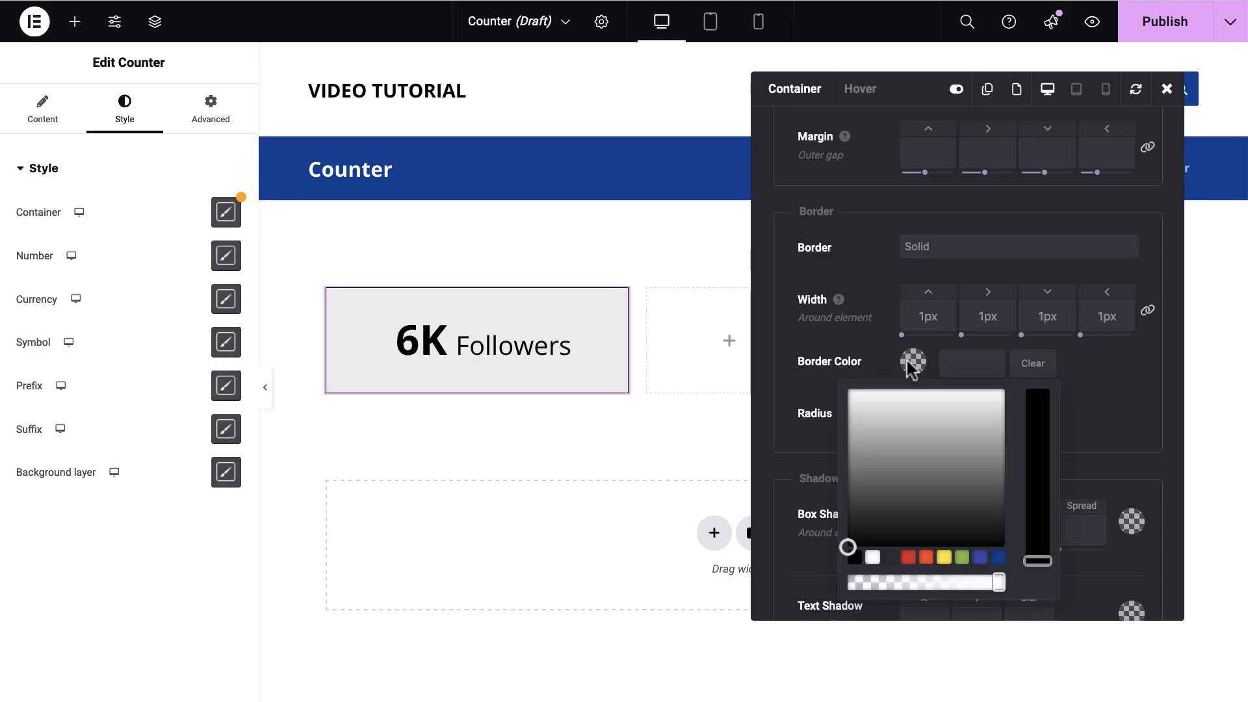
{"action": "scroll", "coordinate": [914, 393], "scroll_direction": "down", "scroll_amount": 3}
{"action": "left_click_drag", "start_coordinate": [827, 345], "coordinate": [821, 378]}
{"action": "left_click", "coordinate": [1089, 332]}
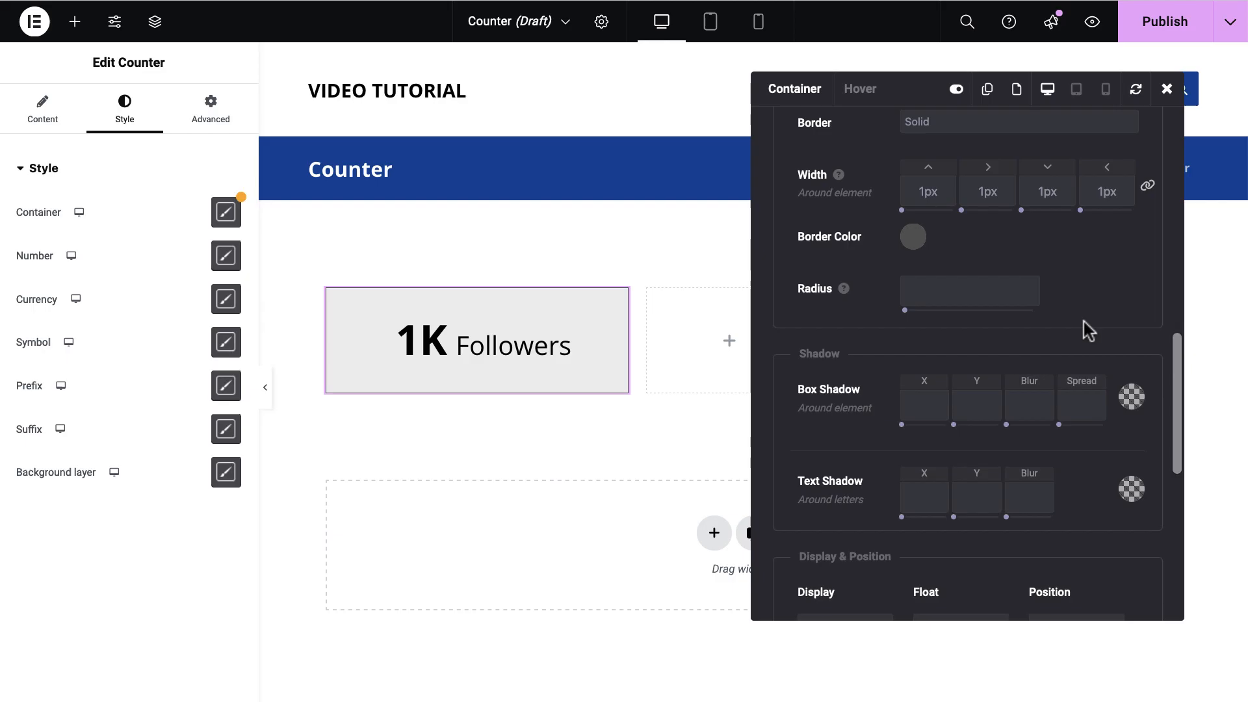
{"action": "left_click", "coordinate": [974, 290]}
{"action": "type", "text": "10"}
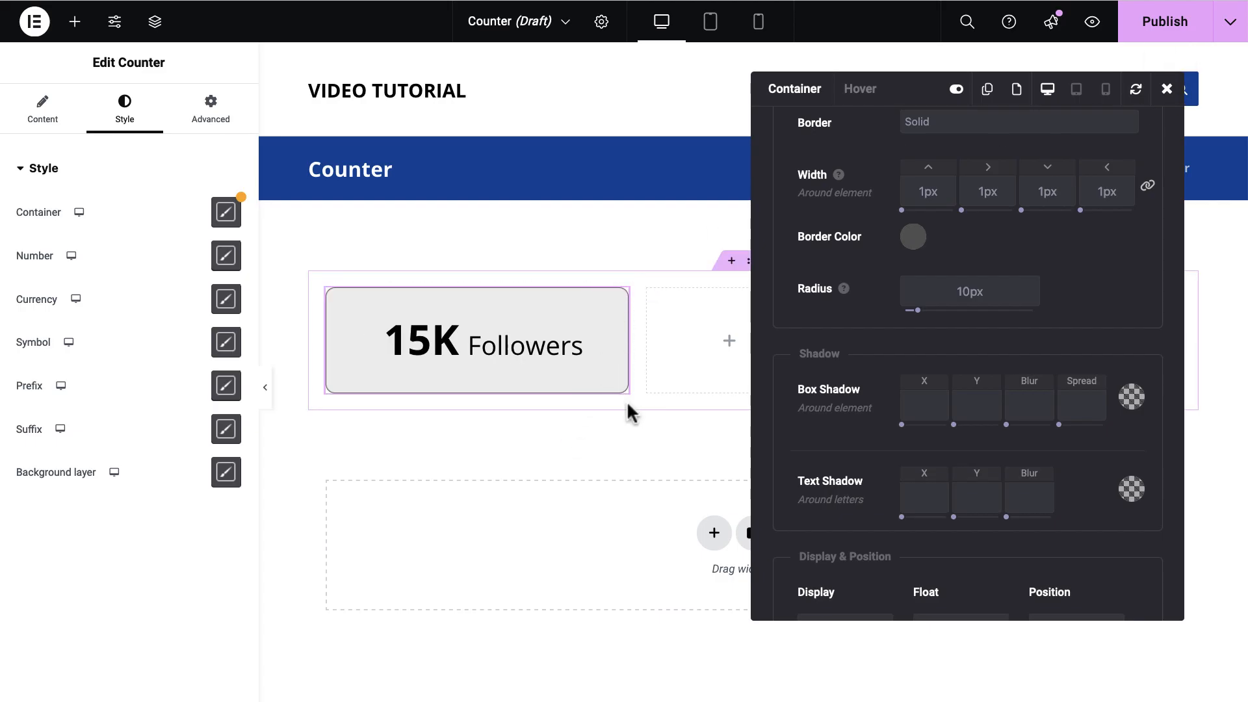
- Set the container's hover background color to the blue #0045a0 from the preset swatches
{"action": "scroll", "coordinate": [1010, 421], "scroll_direction": "down", "scroll_amount": 3}
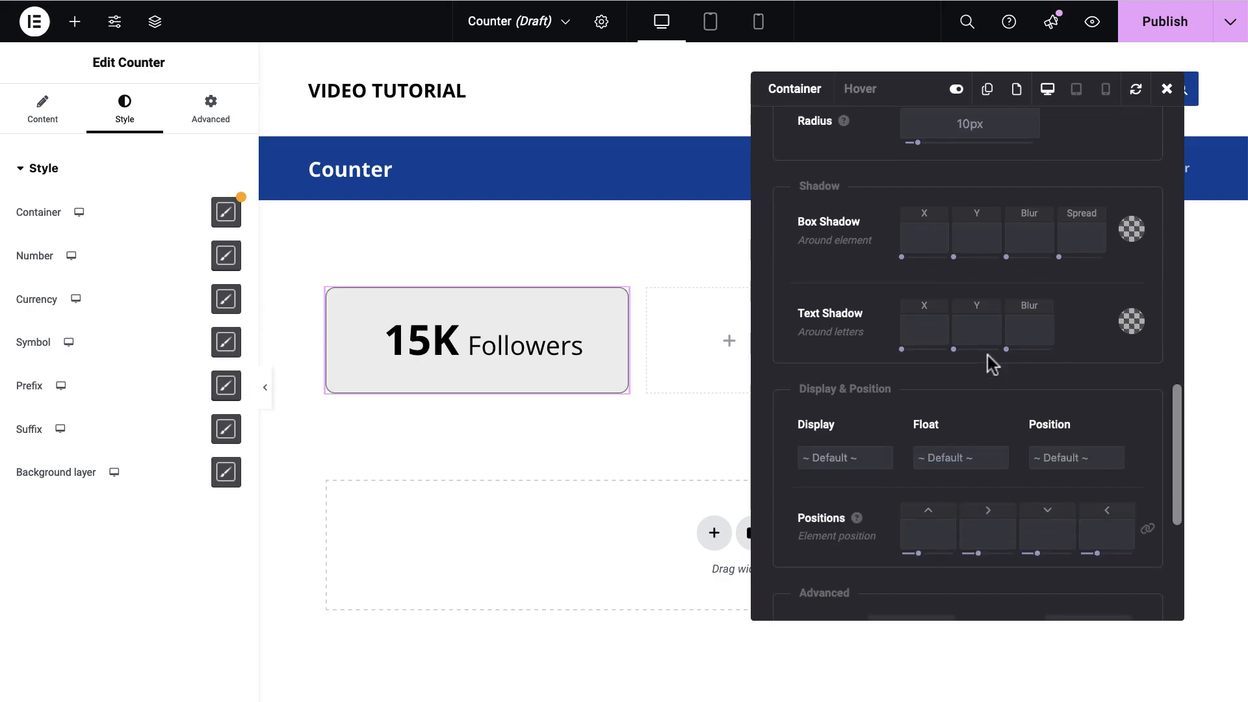
{"action": "scroll", "coordinate": [988, 357], "scroll_direction": "down", "scroll_amount": 3}
{"action": "scroll", "coordinate": [989, 356], "scroll_direction": "up", "scroll_amount": 4}
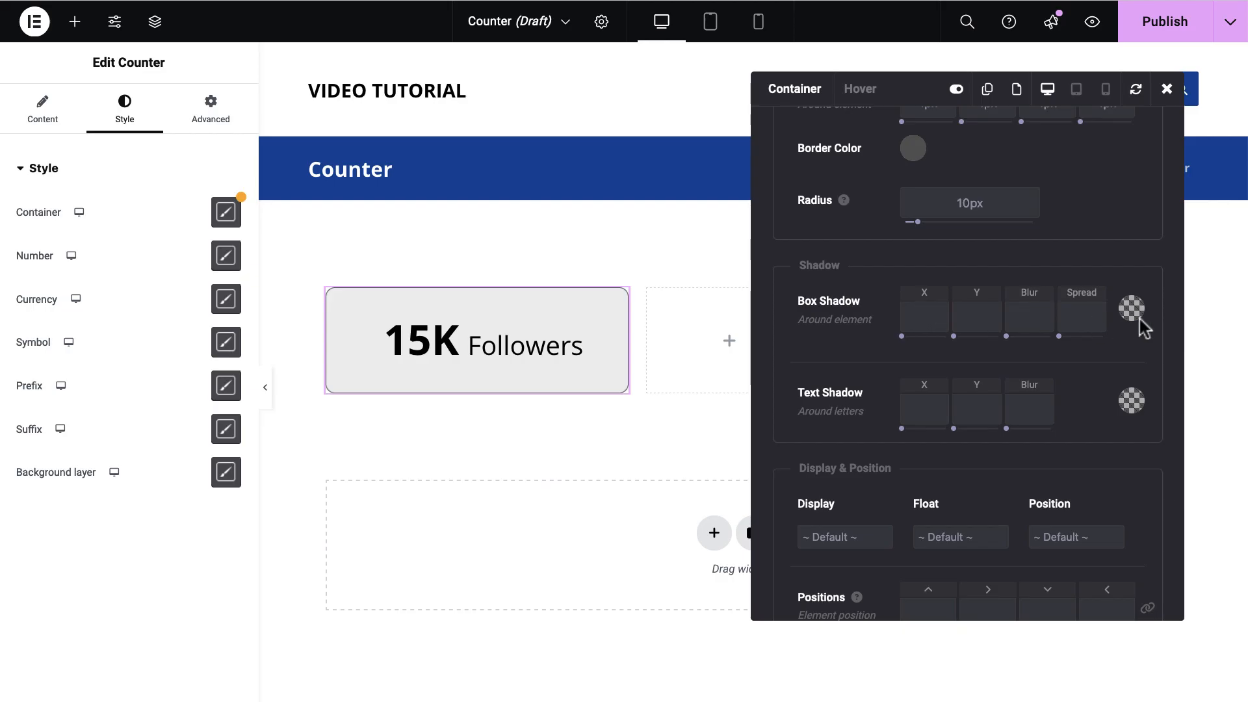
{"action": "left_click", "coordinate": [867, 91]}
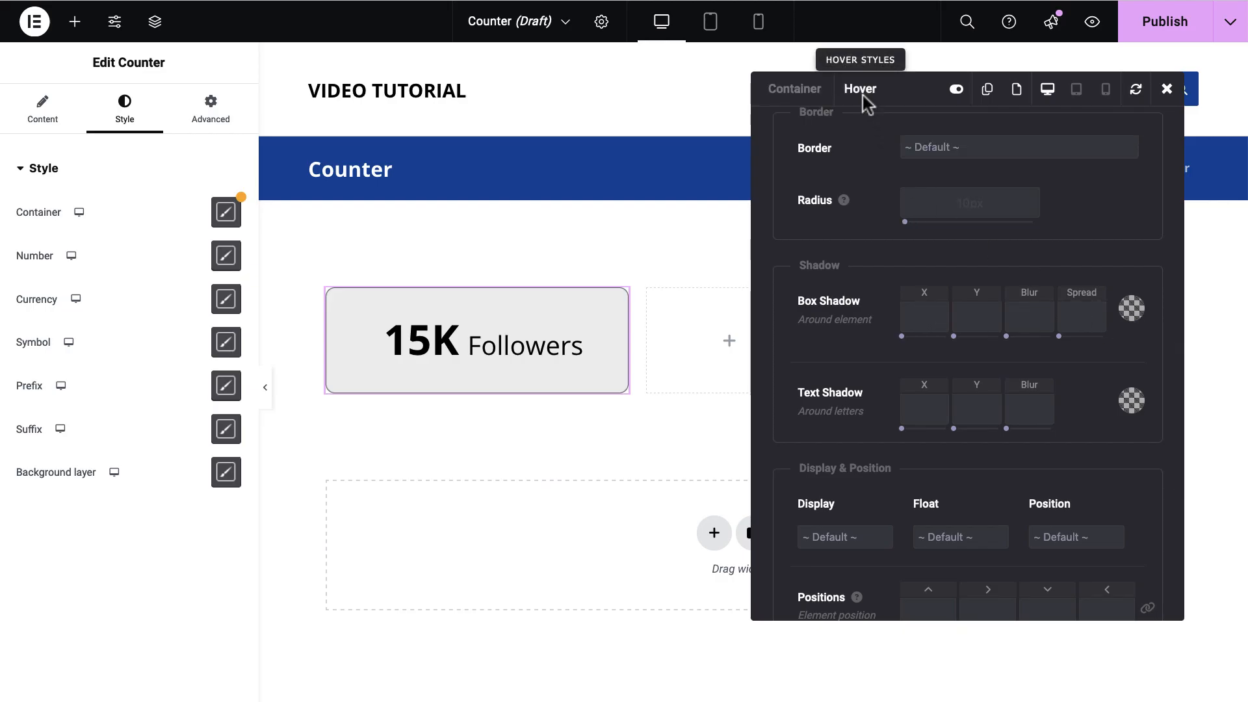
{"action": "scroll", "coordinate": [893, 368], "scroll_direction": "up", "scroll_amount": 10}
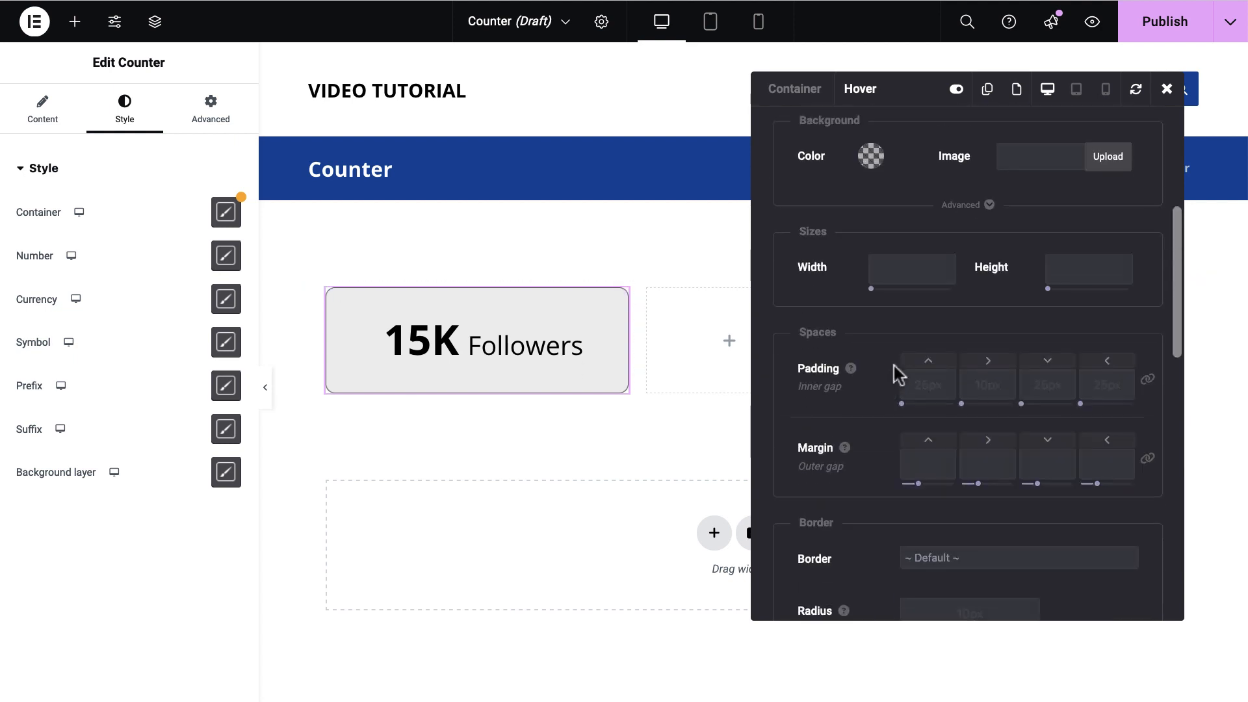
{"action": "scroll", "coordinate": [895, 365], "scroll_direction": "up", "scroll_amount": 3}
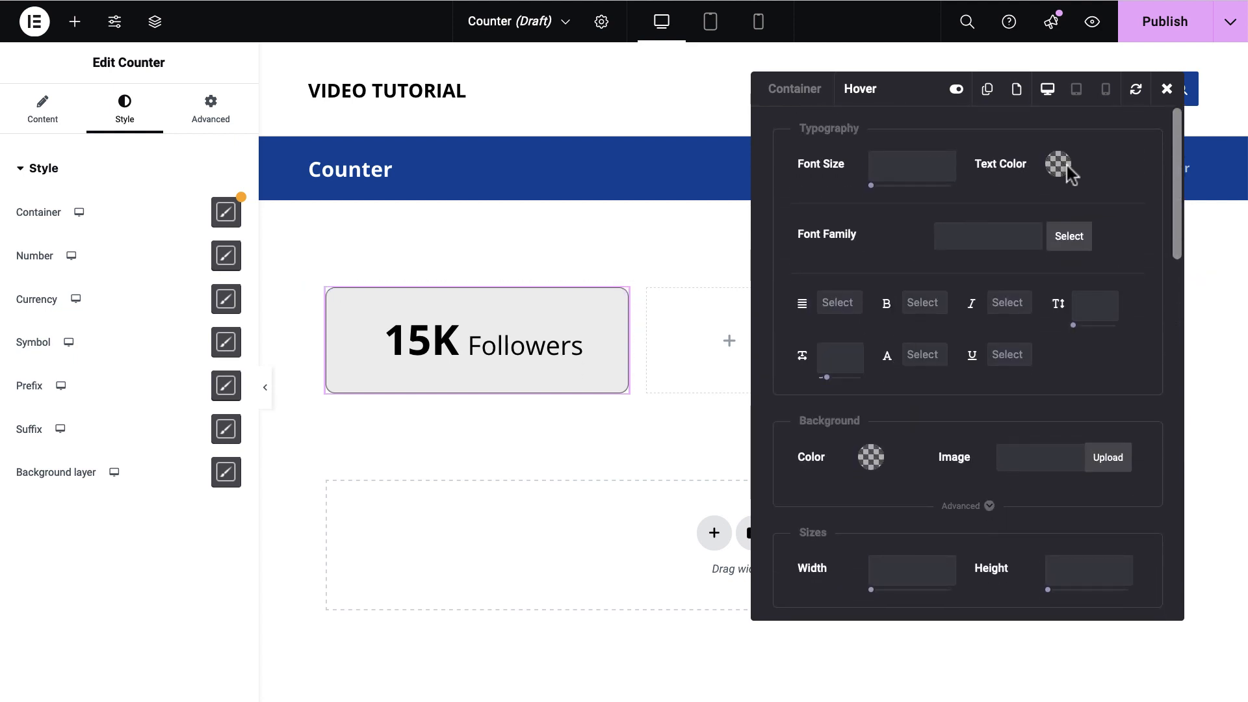
{"action": "scroll", "coordinate": [872, 446], "scroll_direction": "down", "scroll_amount": 1}
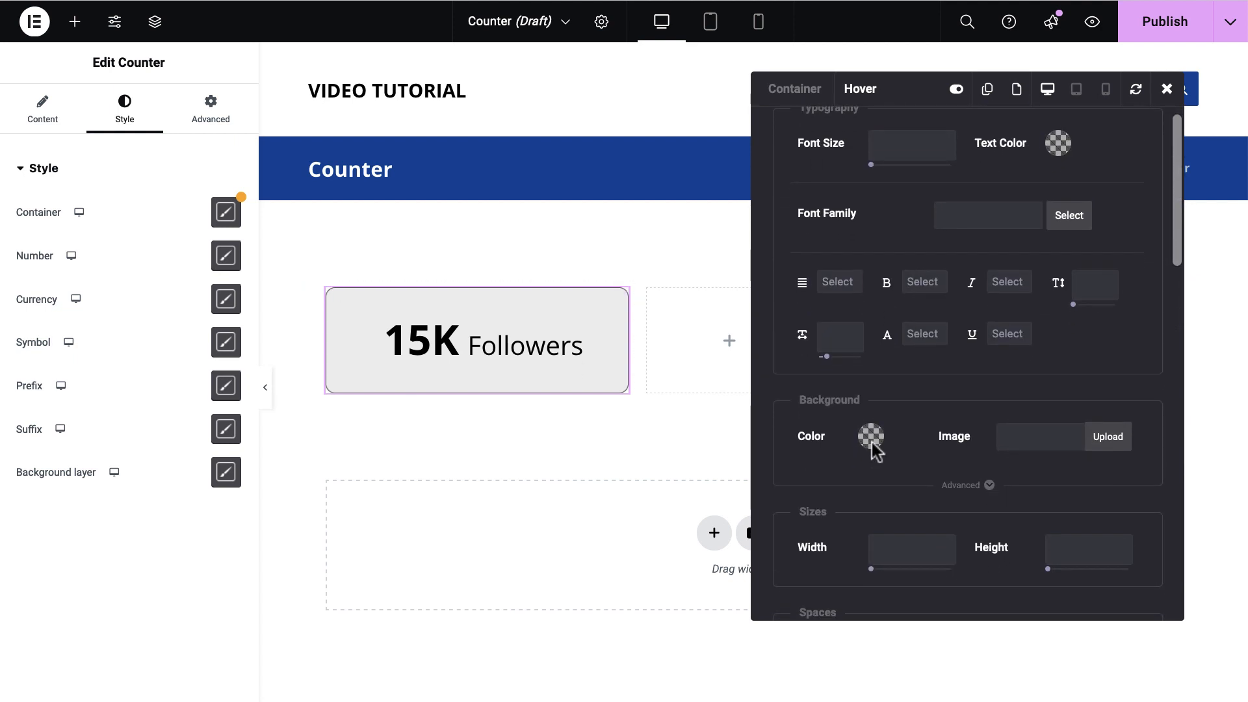
{"action": "left_click", "coordinate": [873, 438]}
{"action": "scroll", "coordinate": [874, 449], "scroll_direction": "down", "scroll_amount": 4}
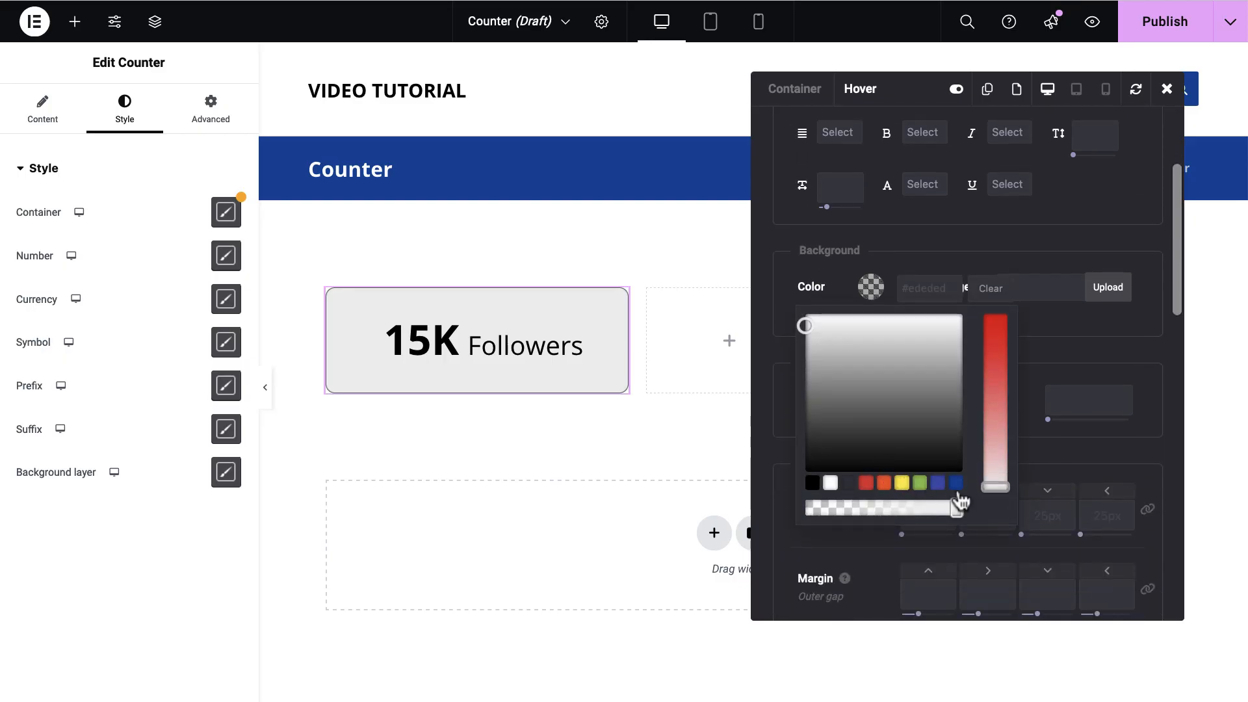
{"action": "left_click", "coordinate": [956, 484]}
{"action": "scroll", "coordinate": [1011, 307], "scroll_direction": "up", "scroll_amount": 4}
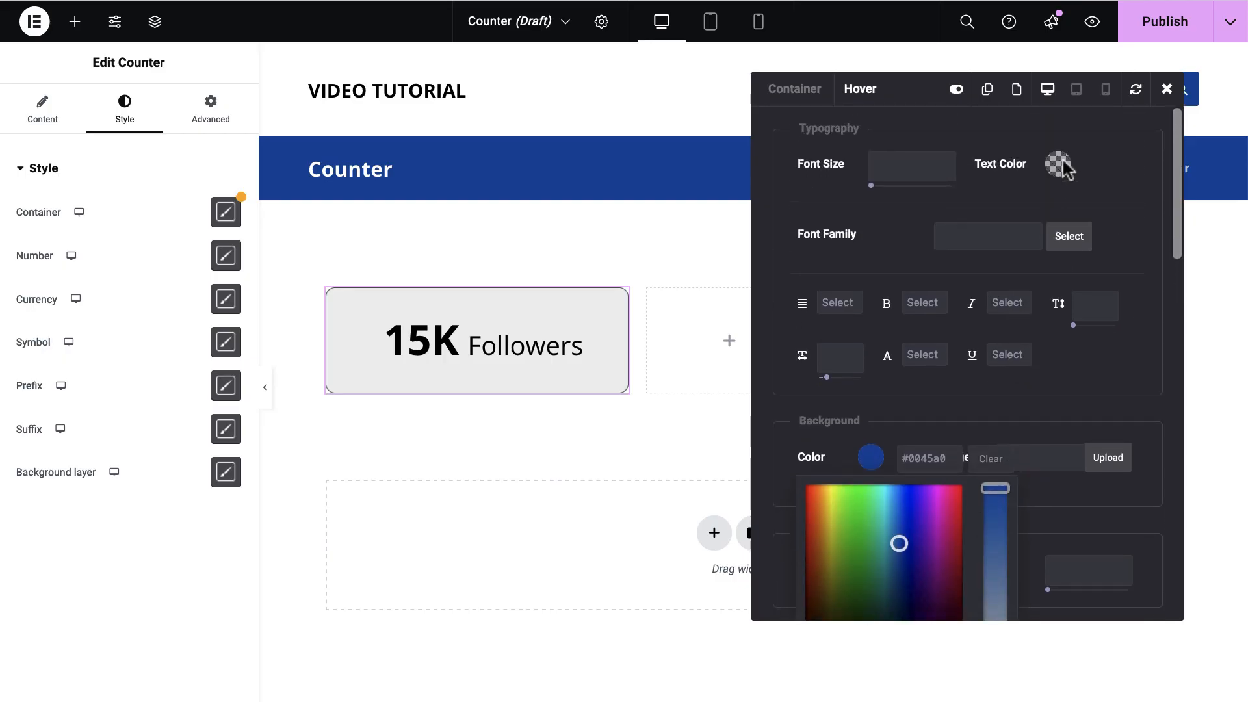
- Set the container's hover text color to white #ffffff
{"action": "left_click", "coordinate": [1064, 164]}
{"action": "left_click", "coordinate": [1018, 360]}
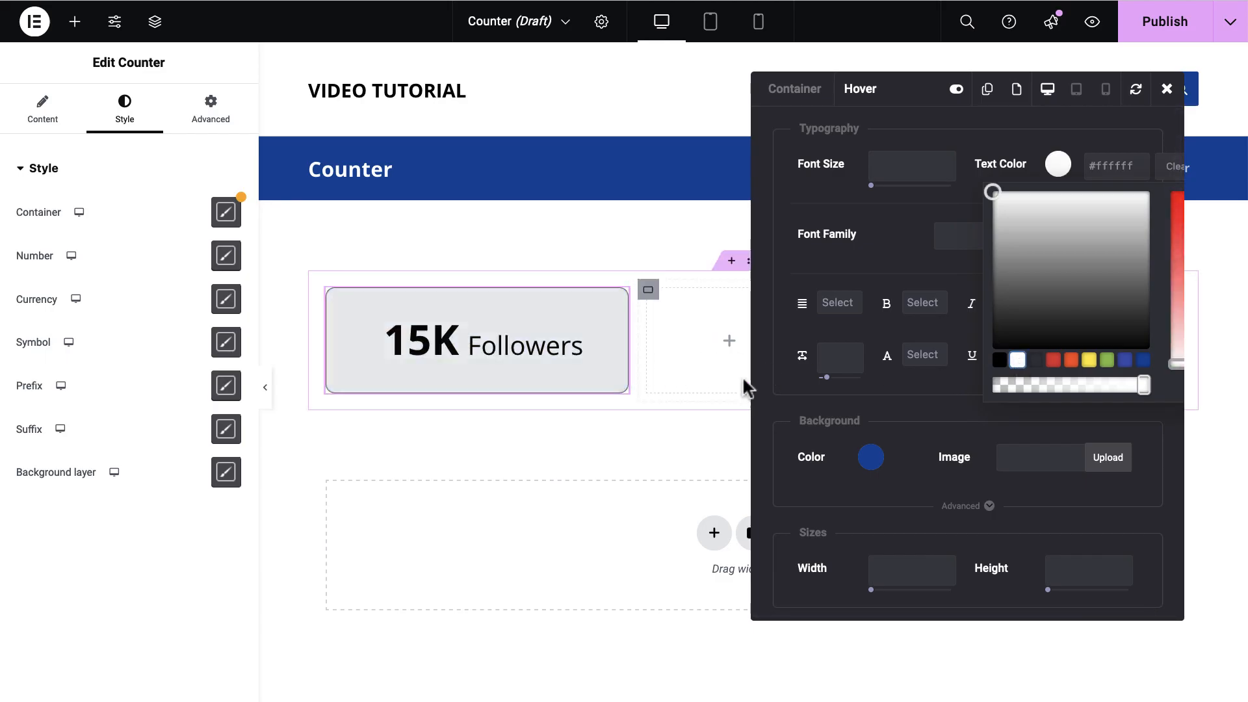
{"action": "left_click", "coordinate": [927, 404]}
- Set the container's hover box shadow to 0px X, 0px Y, 20px blur and 0px spread
{"action": "scroll", "coordinate": [929, 404], "scroll_direction": "down", "scroll_amount": 2}
{"action": "scroll", "coordinate": [930, 404], "scroll_direction": "down", "scroll_amount": 8}
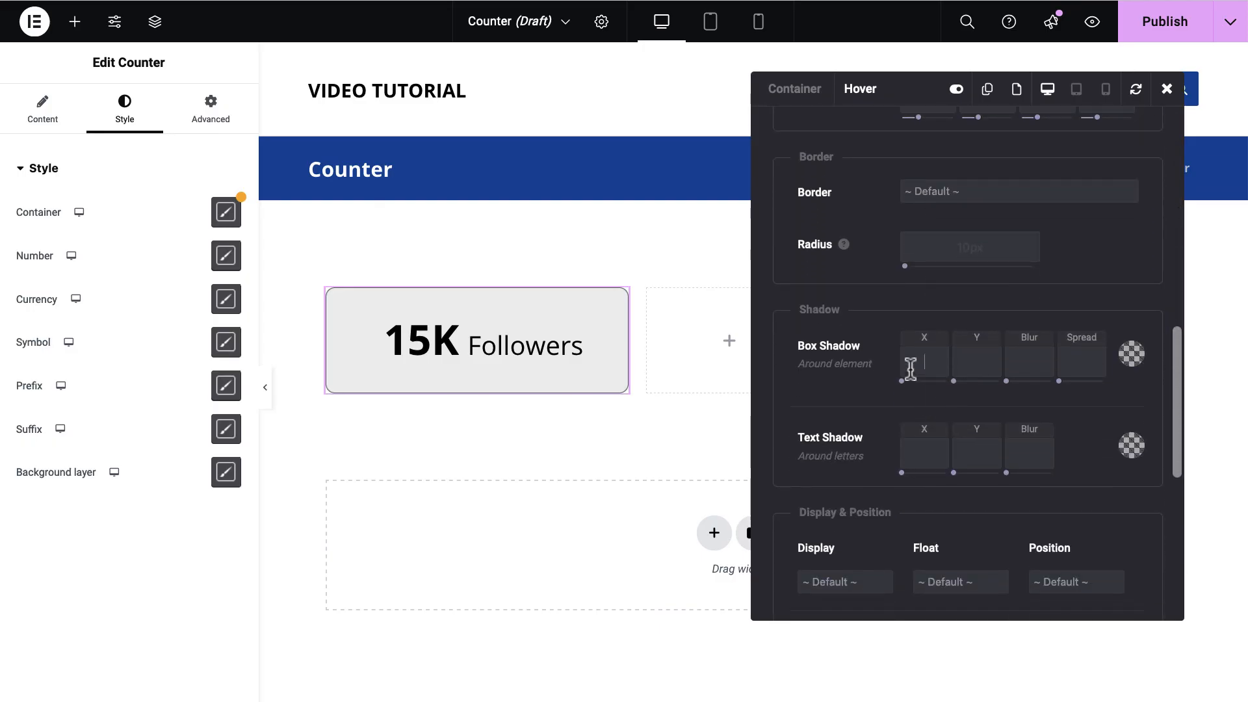
{"action": "left_click", "coordinate": [976, 367]}
{"action": "type", "text": "0"}
{"action": "left_click", "coordinate": [1036, 366]}
{"action": "type", "text": "2"}
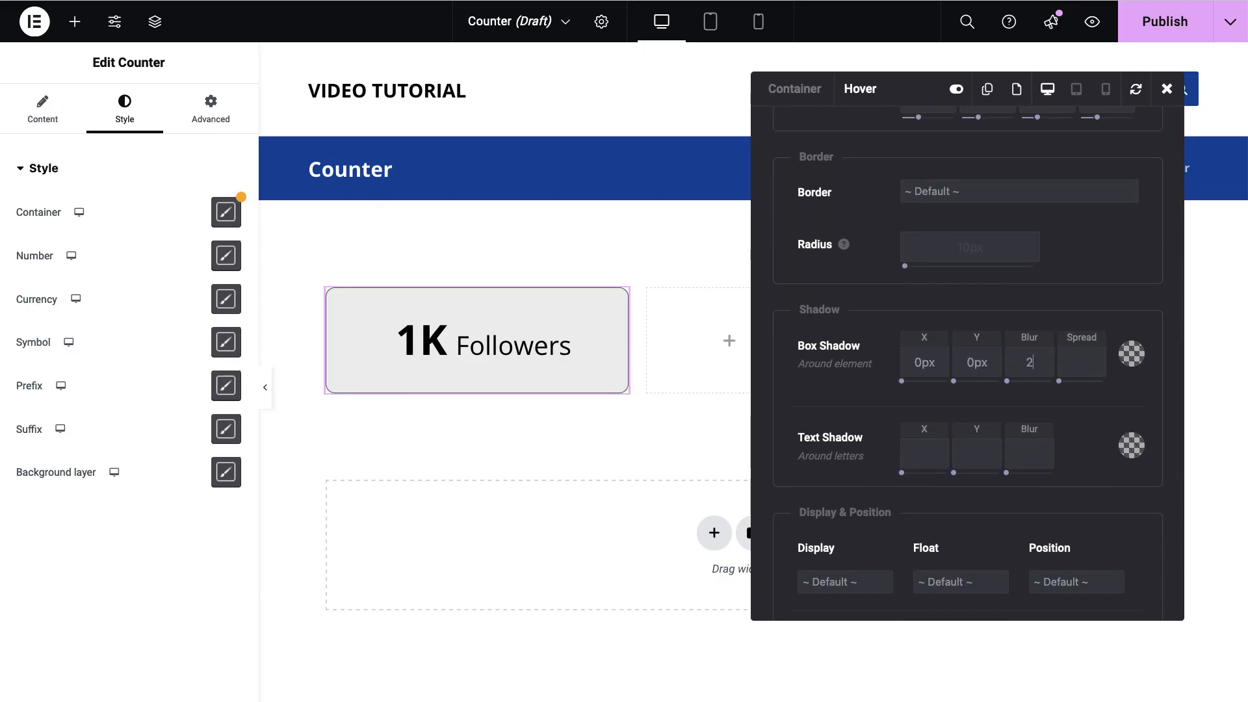
{"action": "left_click", "coordinate": [1082, 364]}
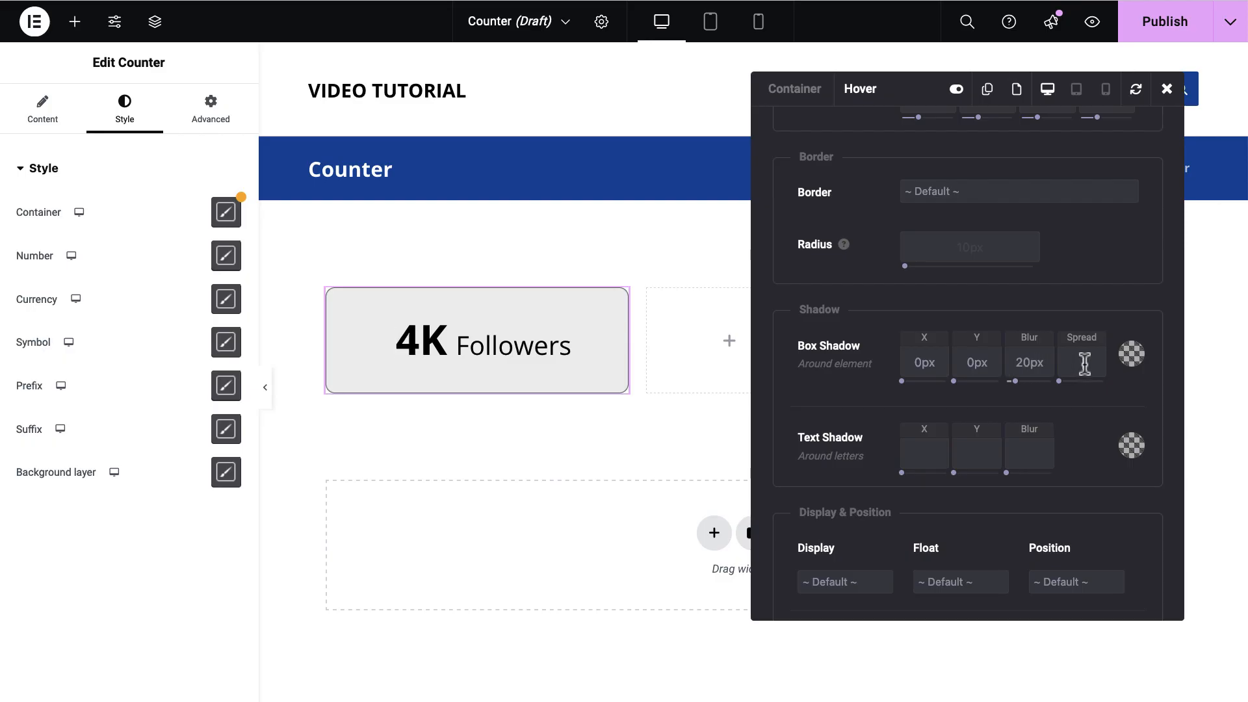
- Try a mid-grey color for the hover box shadow, darken it to near-black and preview the hover effect on the counter
{"action": "left_click", "coordinate": [1133, 354]}
{"action": "mouse_move", "coordinate": [1037, 445]}
{"action": "left_mouse_down"}
{"action": "mouse_move", "coordinate": [970, 435]}
{"action": "mouse_move", "coordinate": [938, 413]}
{"action": "mouse_move", "coordinate": [930, 433]}
{"action": "left_mouse_up"}
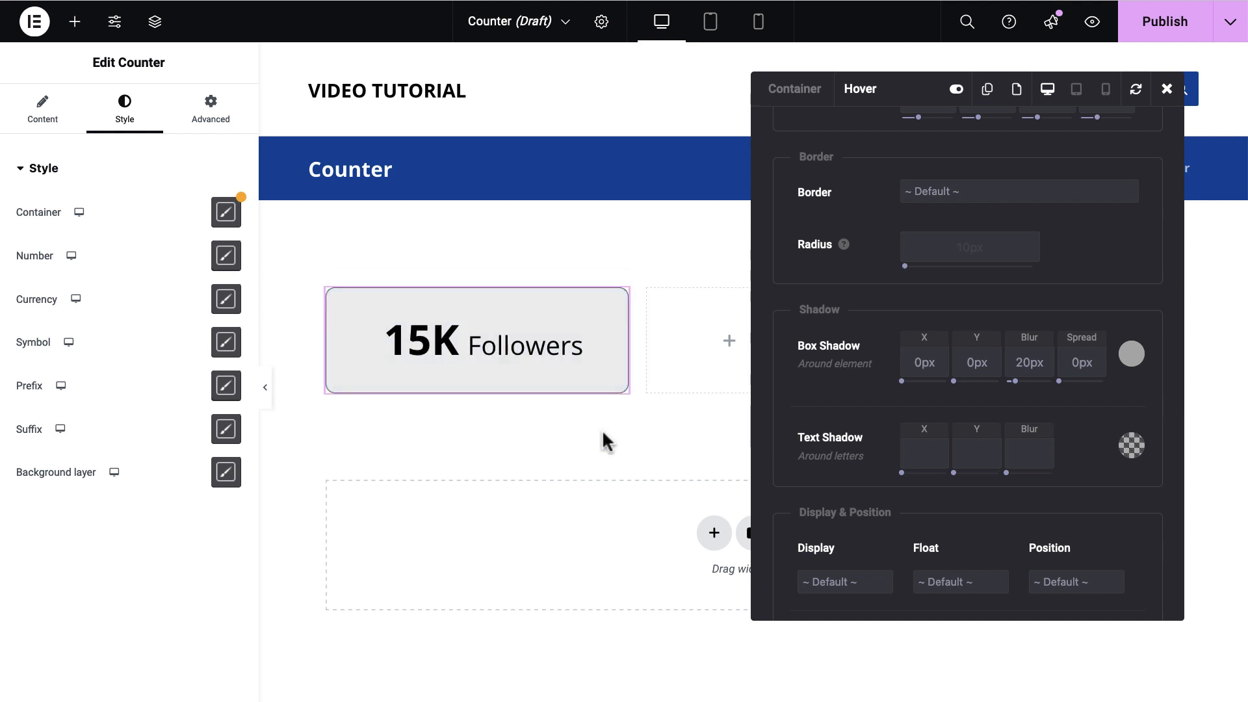
{"action": "left_click", "coordinate": [1132, 354]}
{"action": "left_click_drag", "start_coordinate": [971, 473], "coordinate": [920, 510]}
{"action": "left_click", "coordinate": [643, 450]}
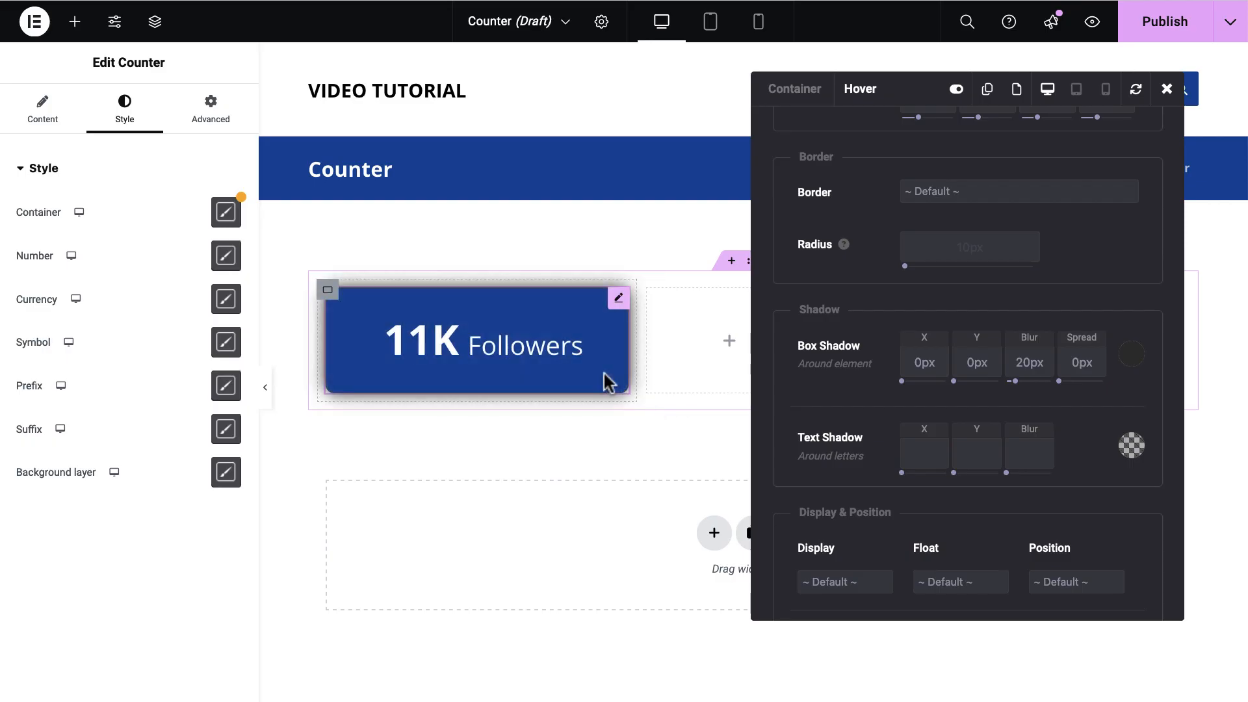
- Clear the X, Y, blur and spread values of the container's hover box shadow and close the style settings
{"action": "left_click_drag", "start_coordinate": [1067, 359], "coordinate": [1118, 355]}
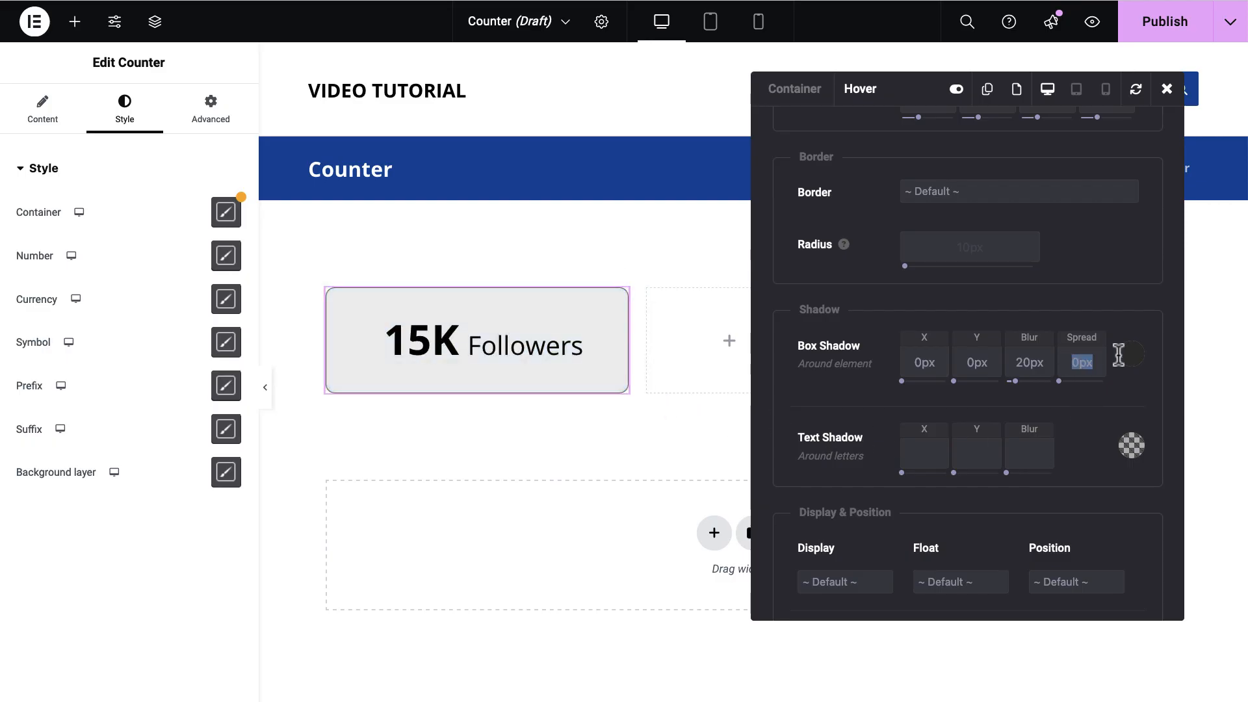
{"action": "key", "text": "BackSpace"}
{"action": "left_click_drag", "start_coordinate": [1010, 362], "coordinate": [1052, 359]}
{"action": "key", "text": "BackSpace"}
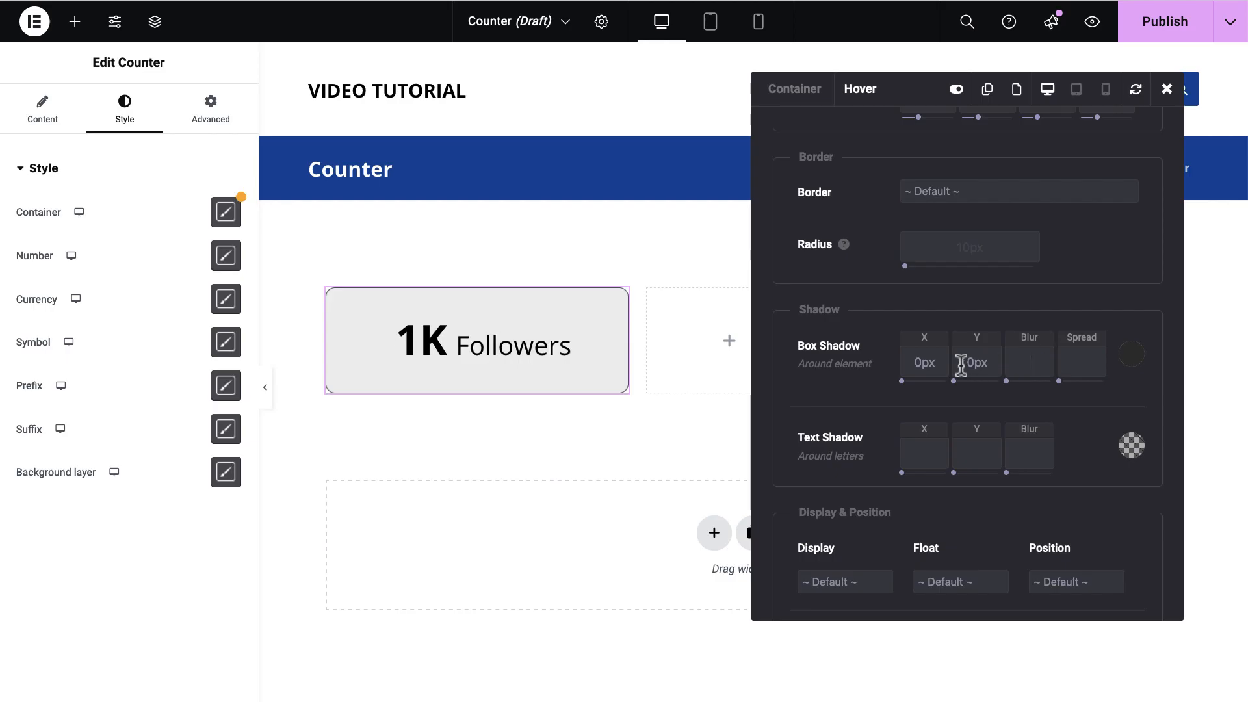
{"action": "left_click_drag", "start_coordinate": [961, 362], "coordinate": [1002, 361]}
{"action": "key", "text": "BackSpace"}
{"action": "left_click_drag", "start_coordinate": [910, 362], "coordinate": [947, 361]}
{"action": "key", "text": "BackSpace"}
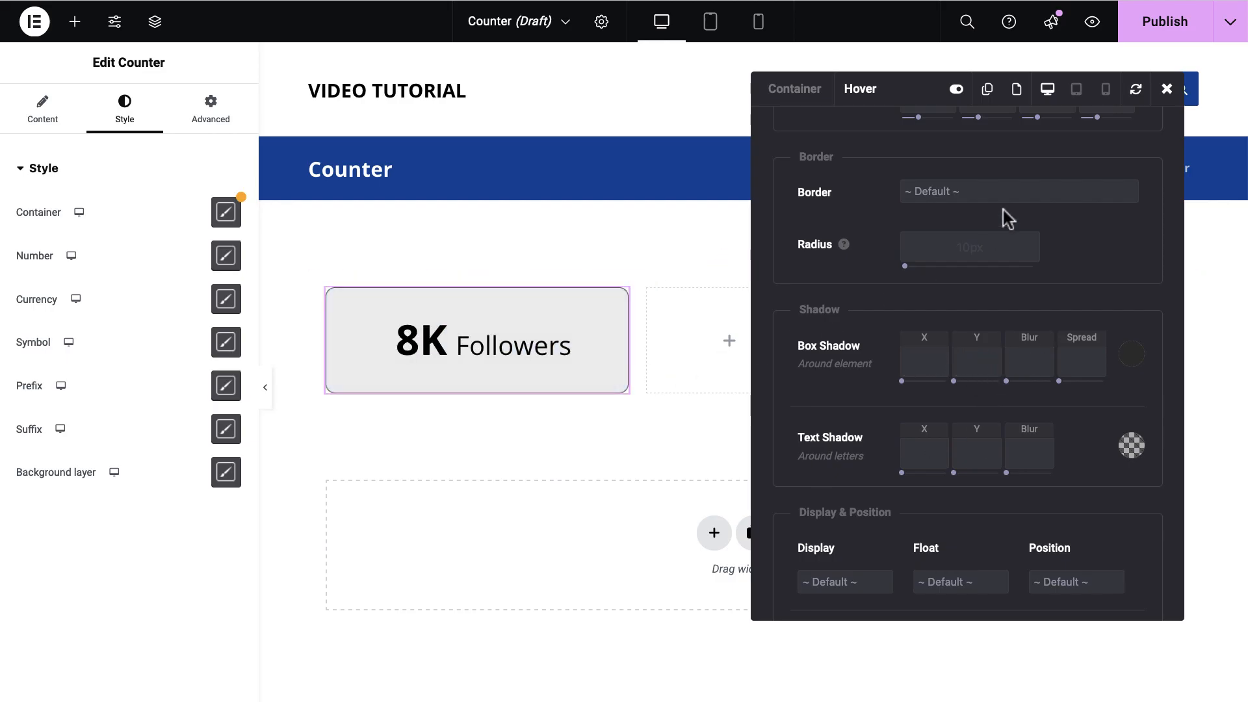
{"action": "left_click", "coordinate": [1167, 89]}
- Add a single-column container with downward direction below the counter row and set its top and bottom margins to 50 px
{"action": "left_click", "coordinate": [714, 534]}
{"action": "left_click", "coordinate": [697, 580]}
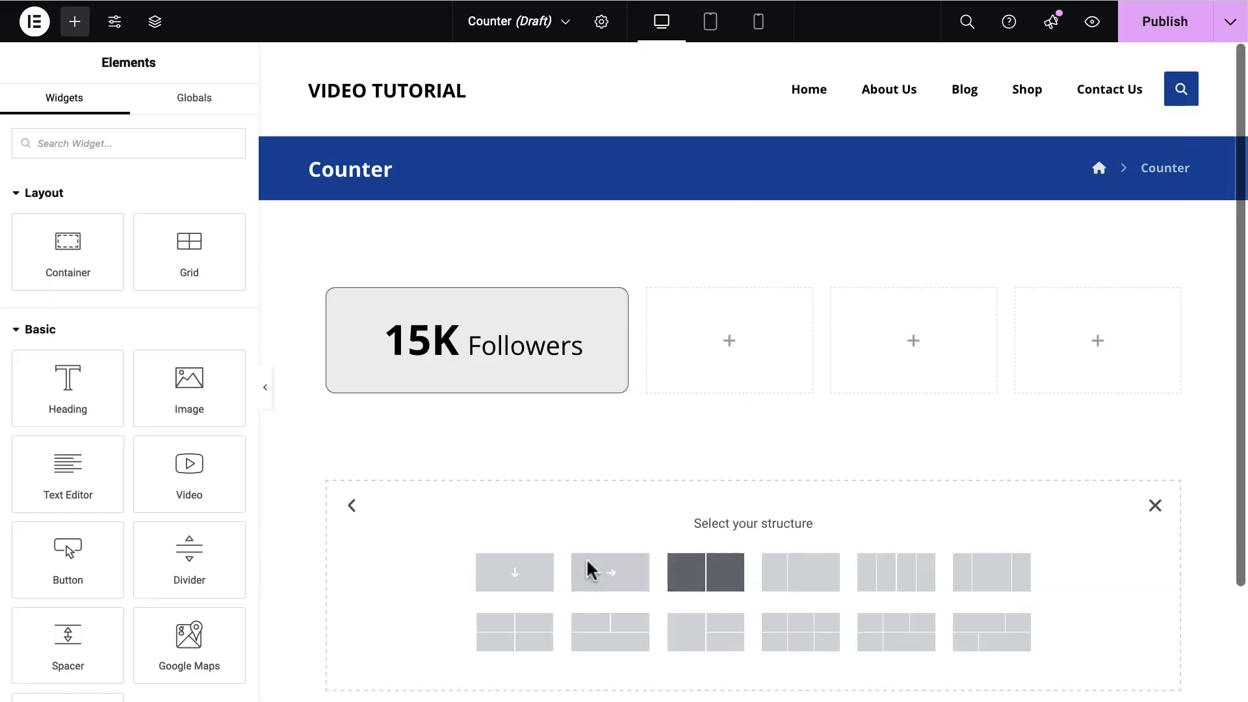
{"action": "left_click", "coordinate": [528, 573]}
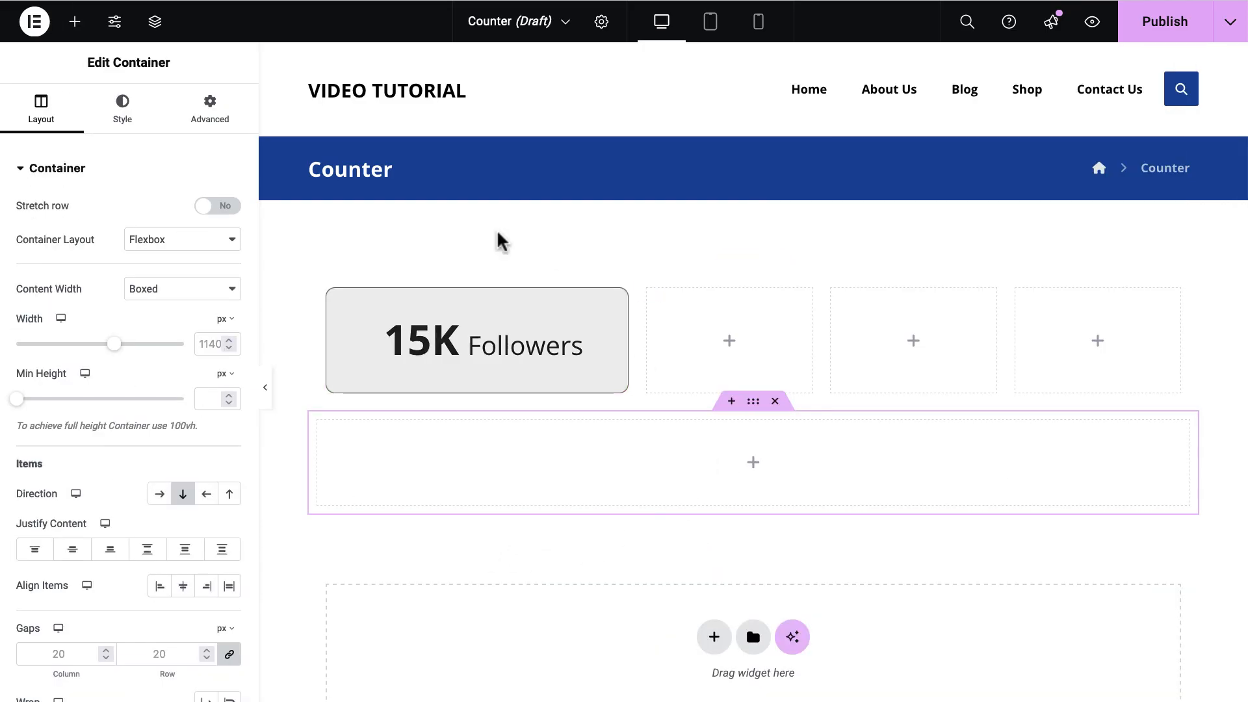
{"action": "left_click", "coordinate": [210, 107]}
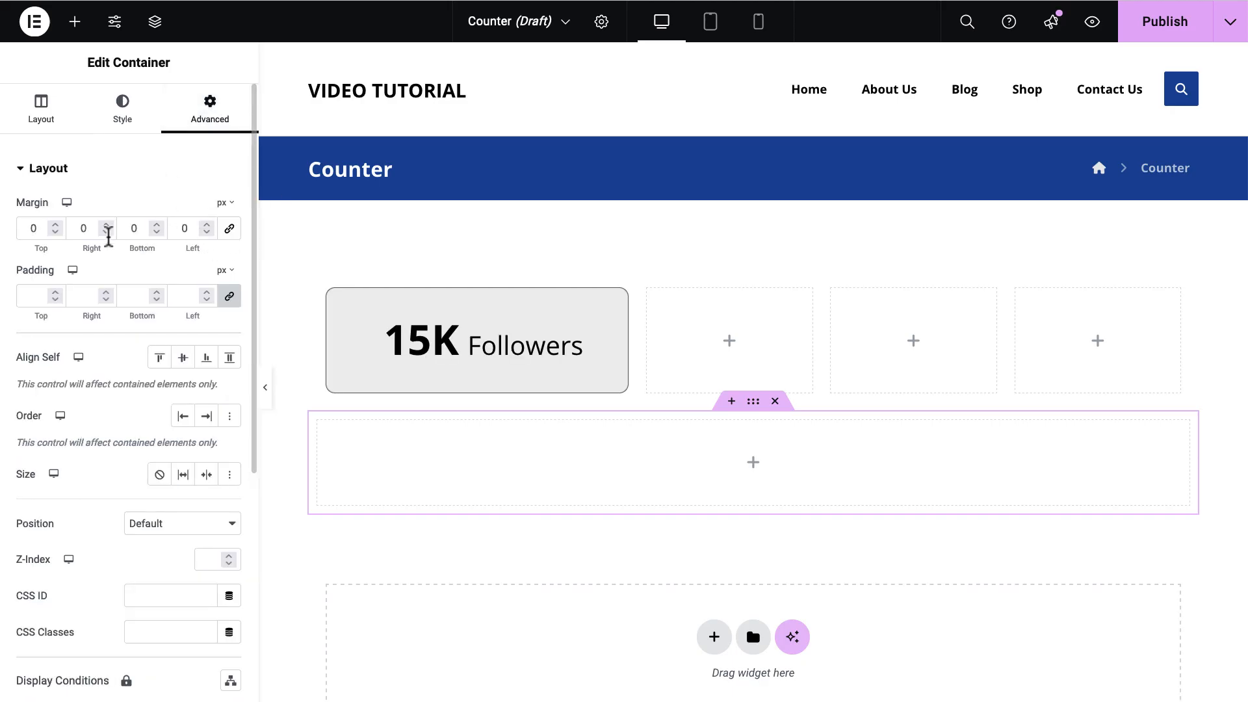
{"action": "type", "text": "50"}
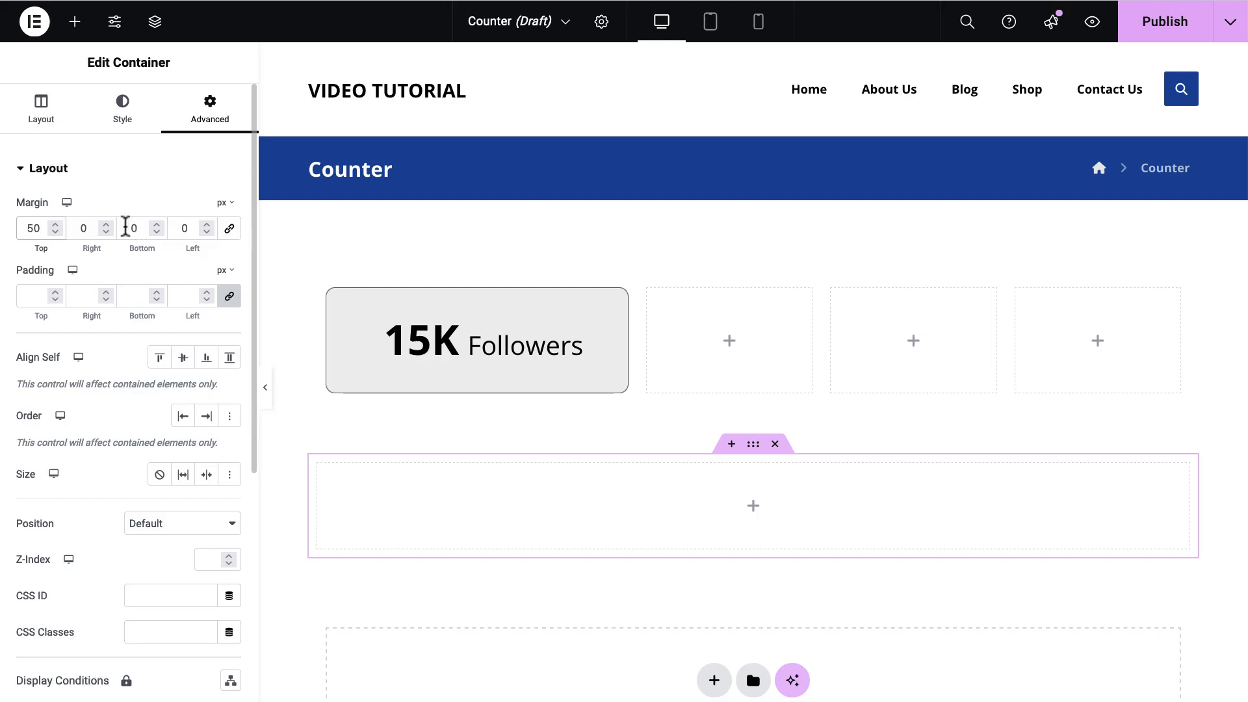
{"action": "left_click_drag", "start_coordinate": [125, 227], "coordinate": [149, 227]}
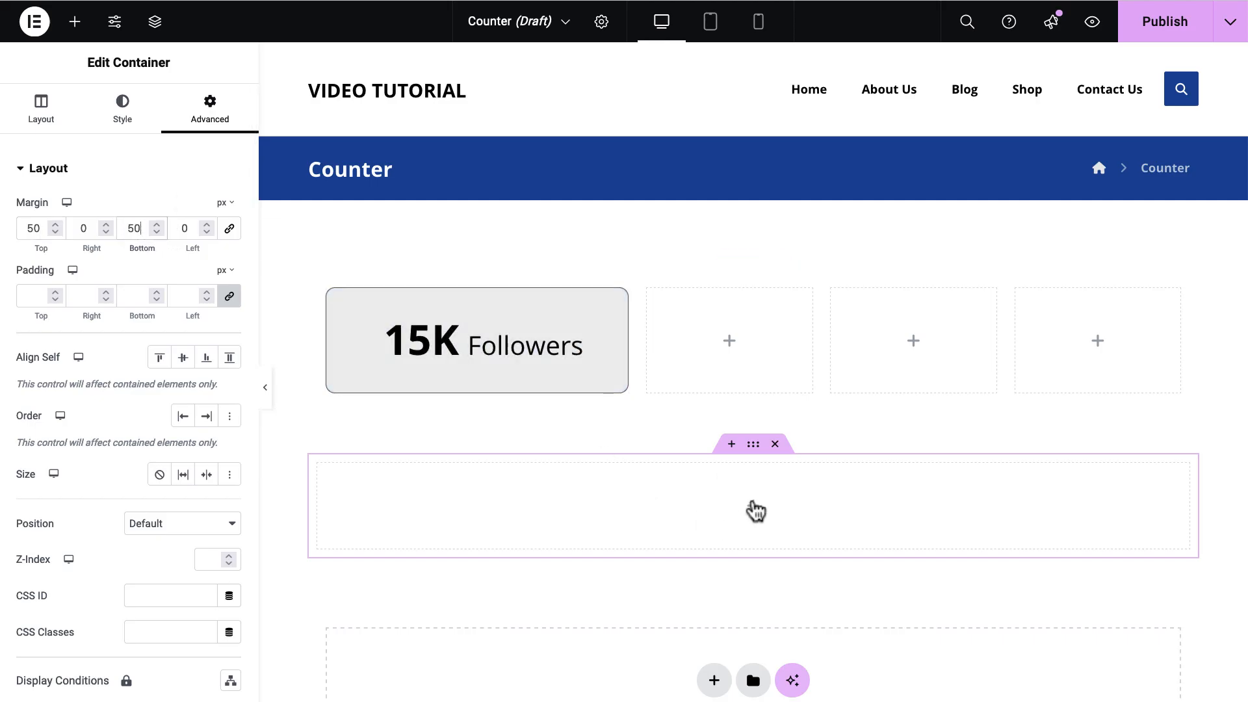
- Search the widgets for "coun" and place the orange 10+ Counter widget in the new container
{"action": "left_click", "coordinate": [754, 509]}
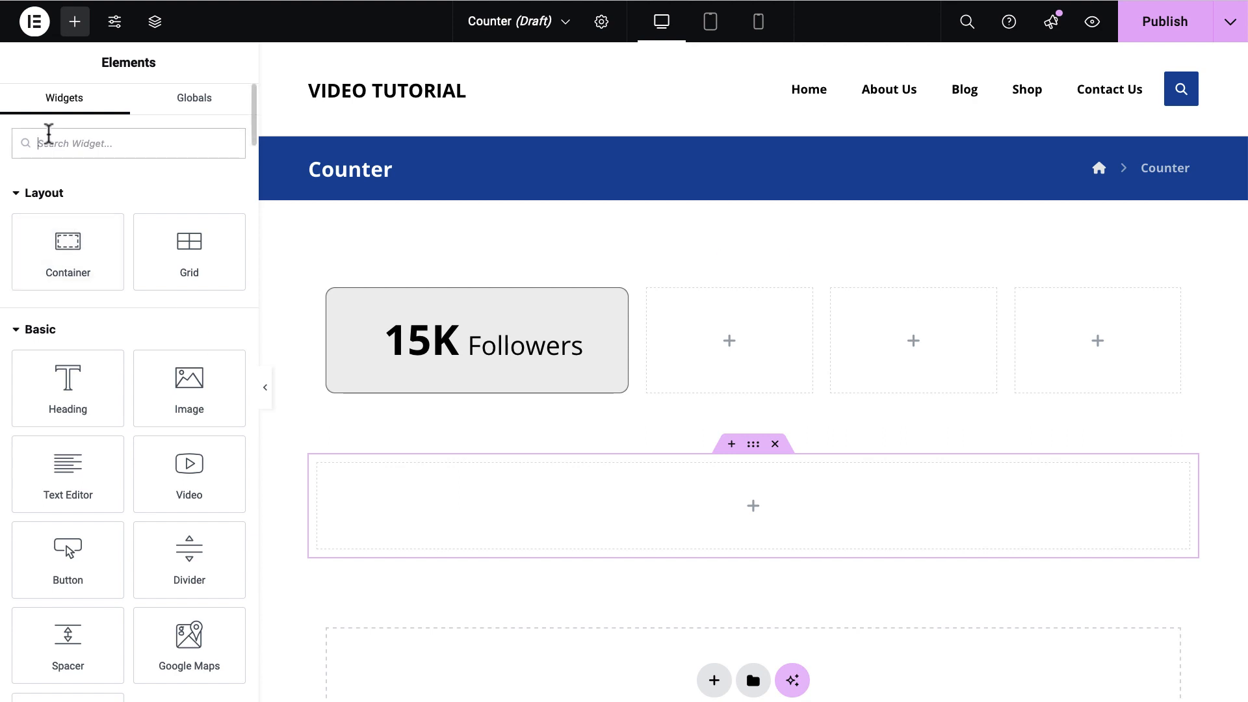
{"action": "type", "text": "coun"}
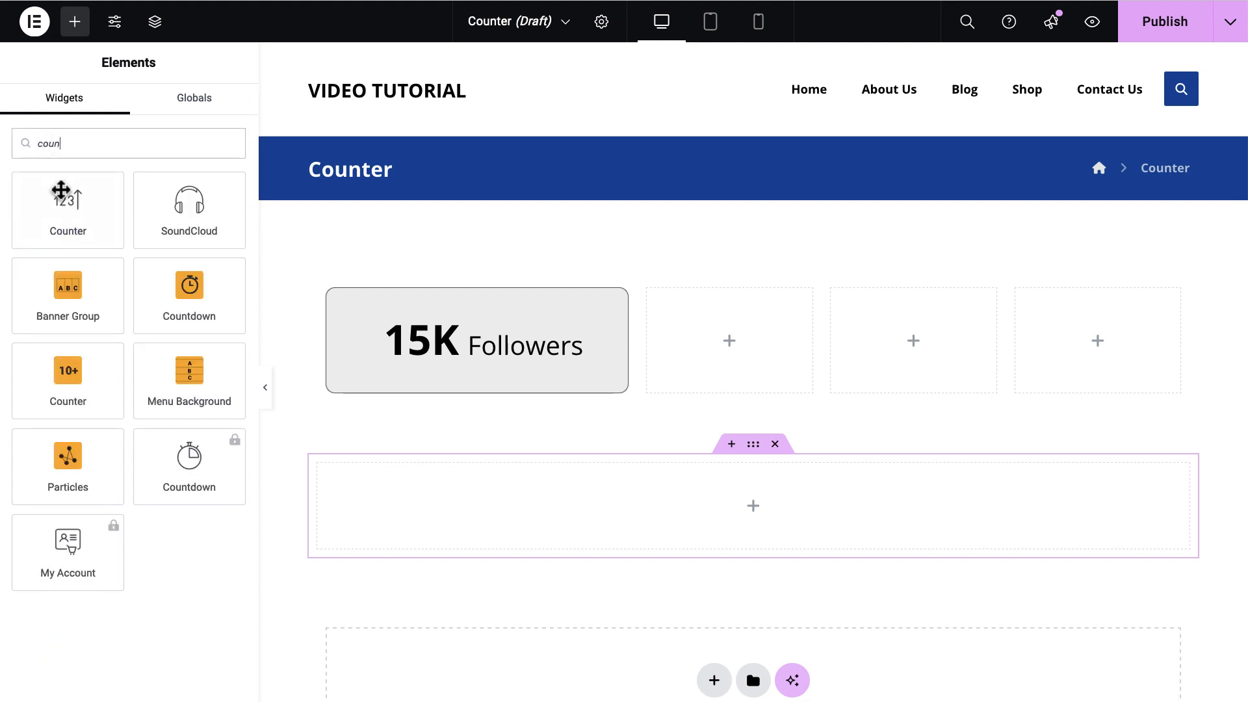
{"action": "left_click_drag", "start_coordinate": [65, 374], "coordinate": [649, 505]}
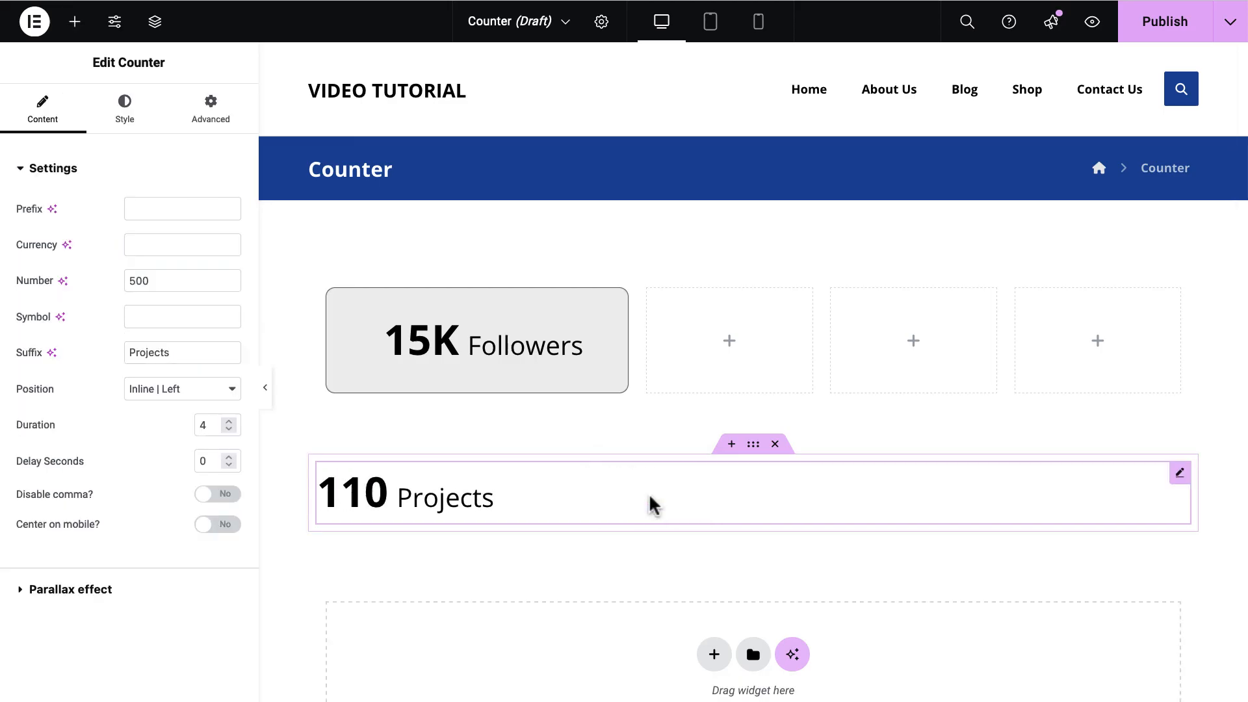
- Set the new counter's prefix to "Just", its currency to "$" and its number to 50
{"action": "left_click", "coordinate": [143, 207]}
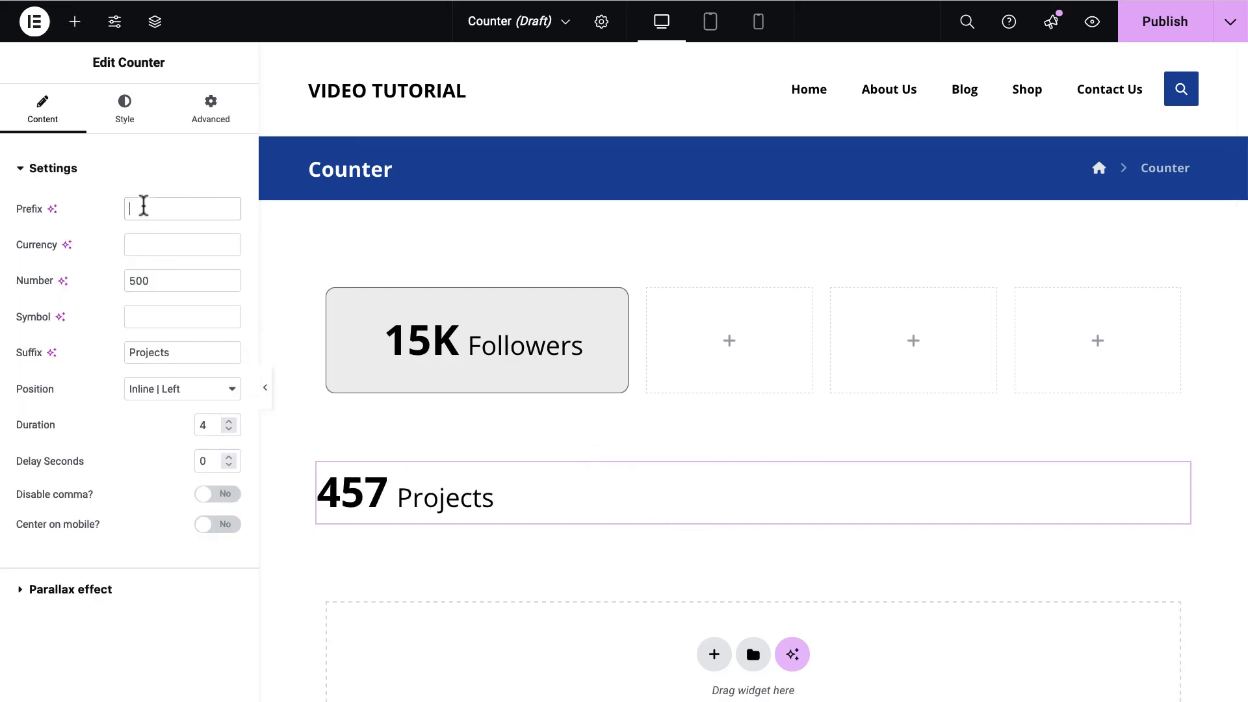
{"action": "type", "text": "Just"}
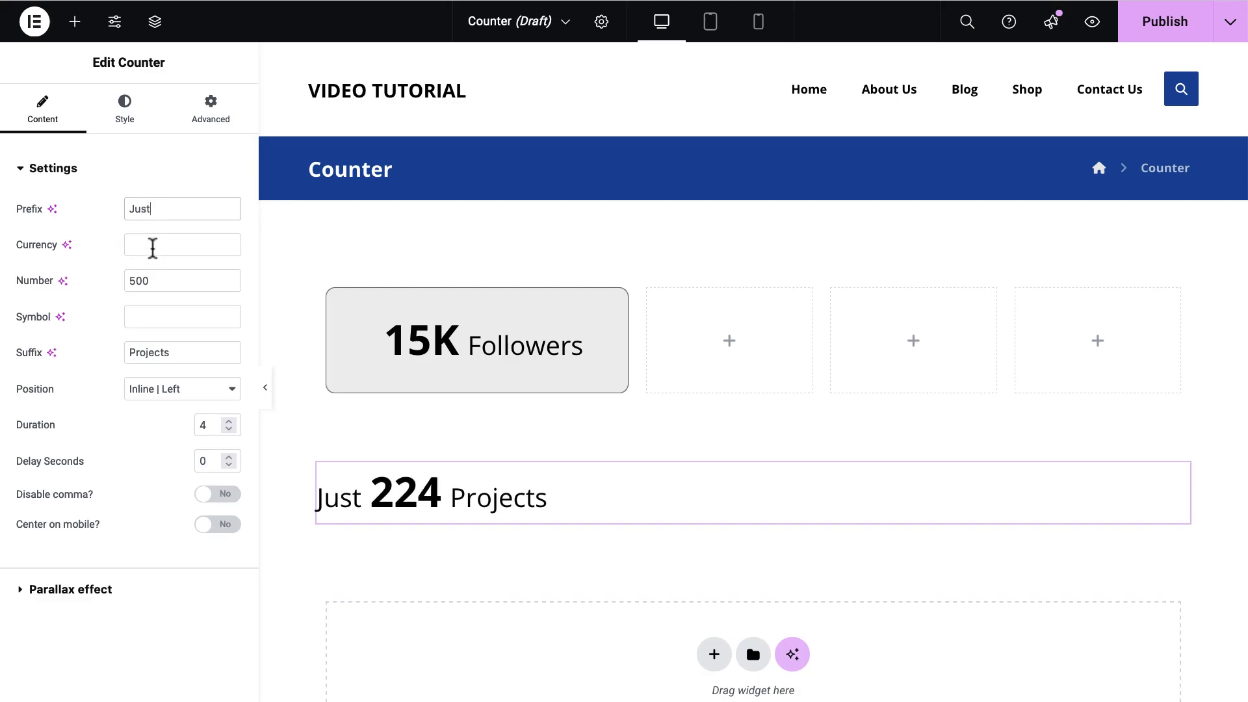
{"action": "left_click", "coordinate": [153, 248]}
{"action": "type", "text": "$"}
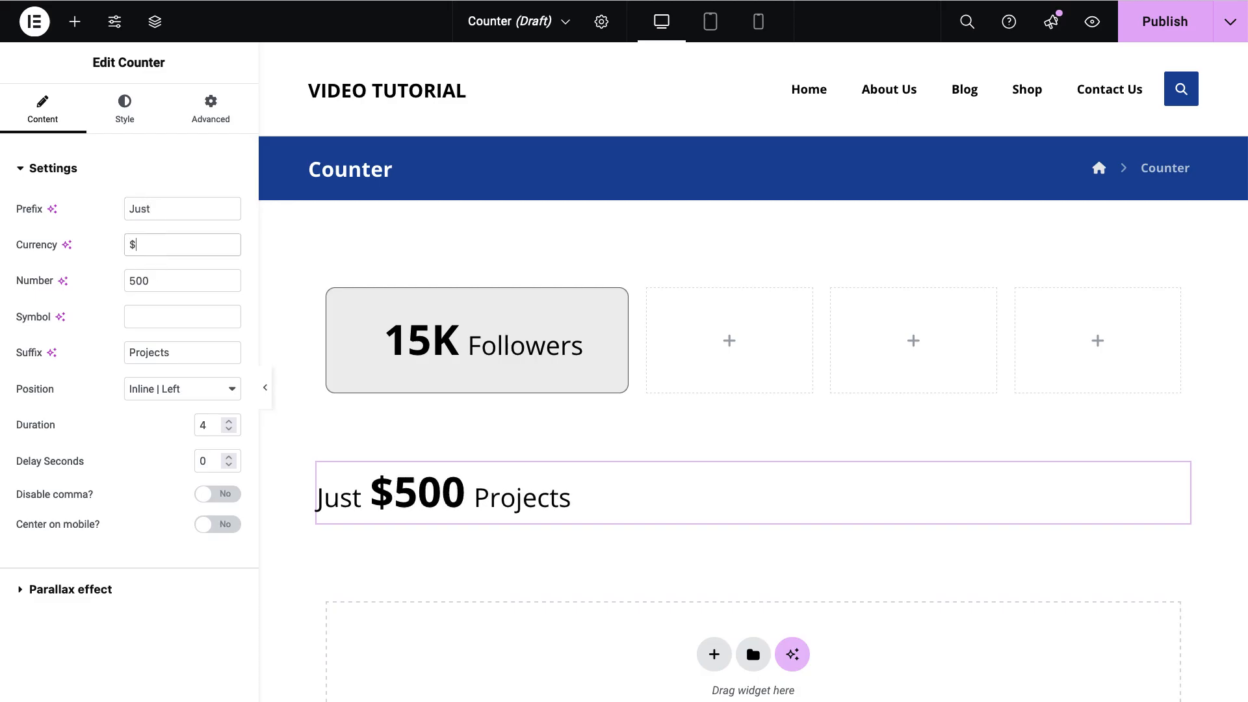
{"action": "left_click", "coordinate": [159, 286]}
{"action": "key", "text": "BackSpace"}
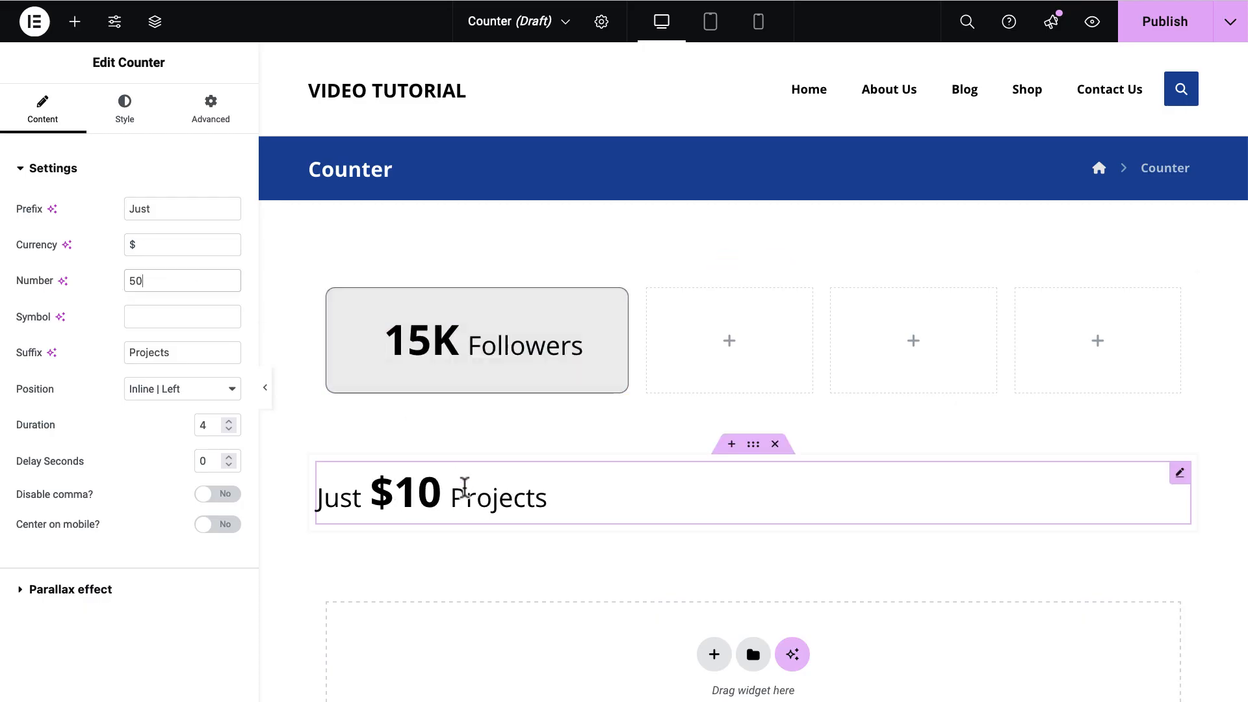
- Set the new counter's suffix to "in Sale" and its position to Inline | Center
{"action": "left_click_drag", "start_coordinate": [200, 353], "coordinate": [114, 351]}
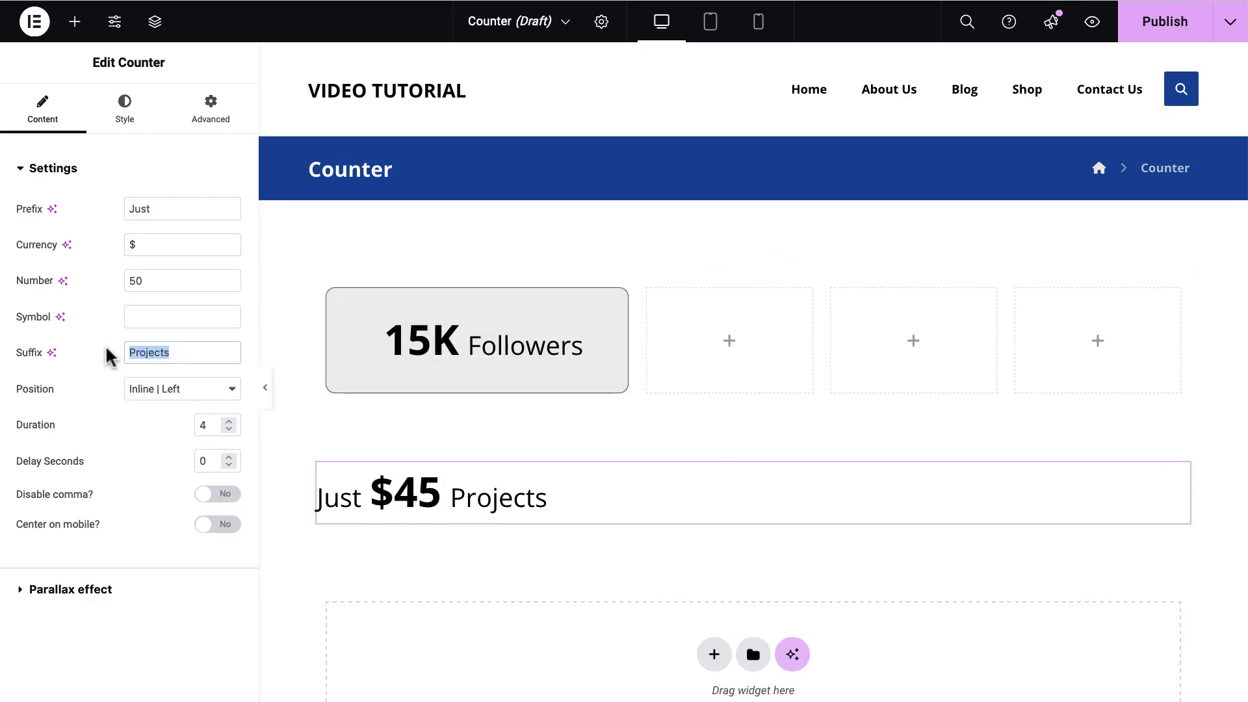
{"action": "key", "text": "BackSpace"}
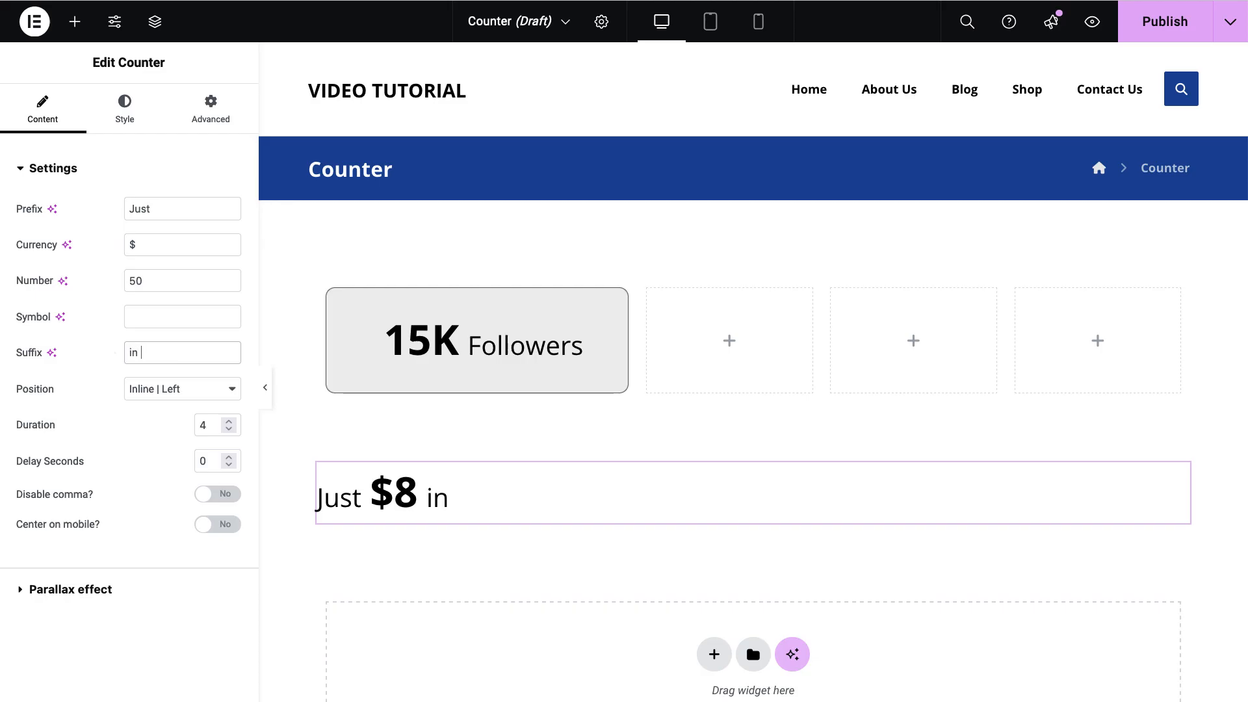
{"action": "type", "text": "in sale"}
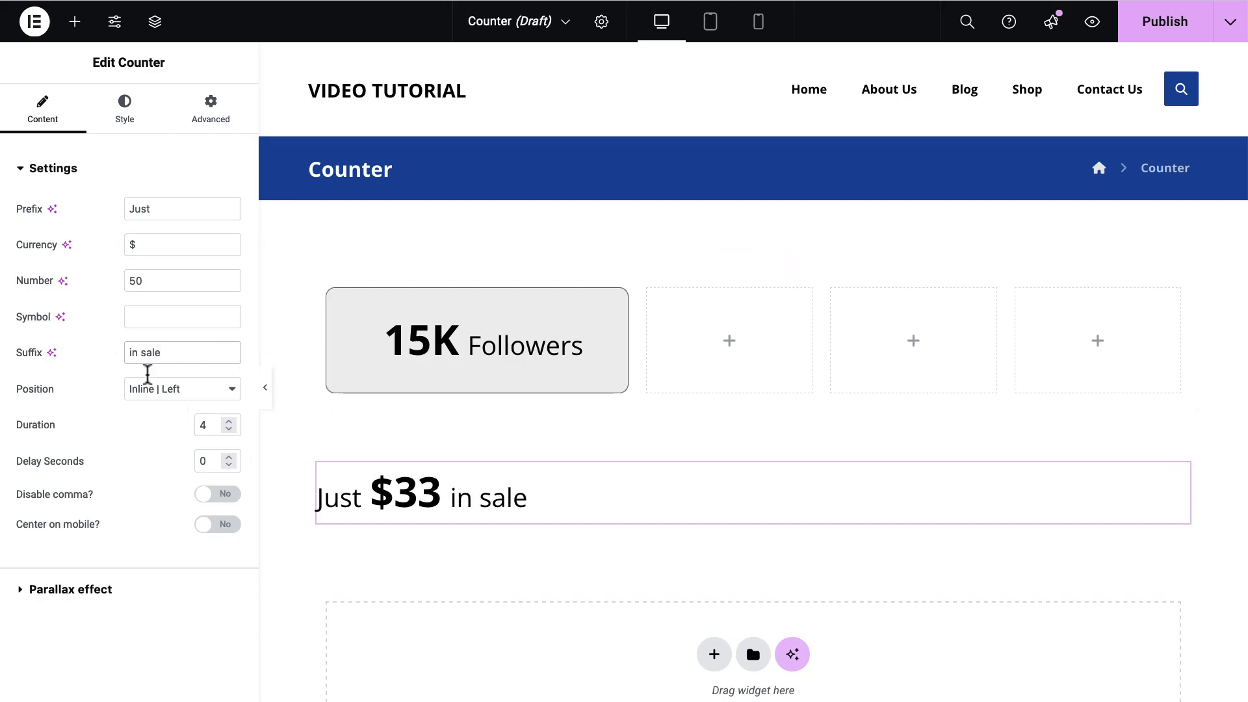
{"action": "left_click", "coordinate": [146, 354]}
{"action": "key", "text": "BackSpace"}
{"action": "type", "text": "S"}
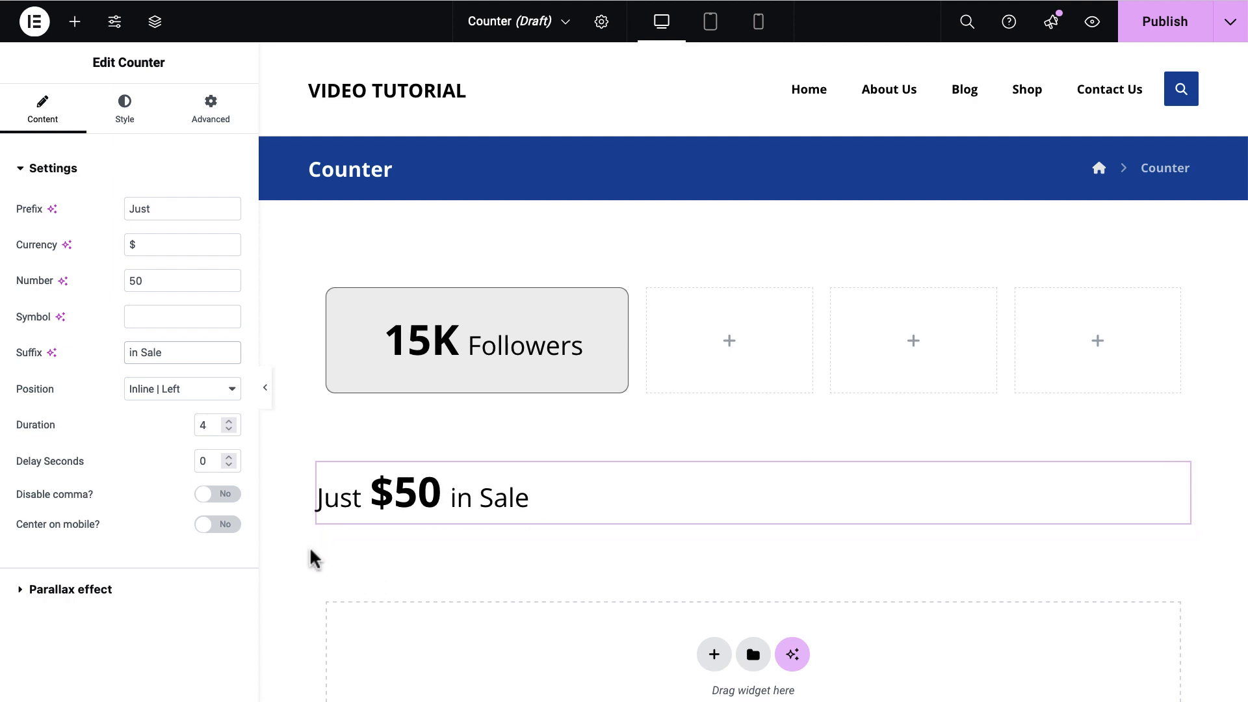
{"action": "left_click", "coordinate": [177, 390]}
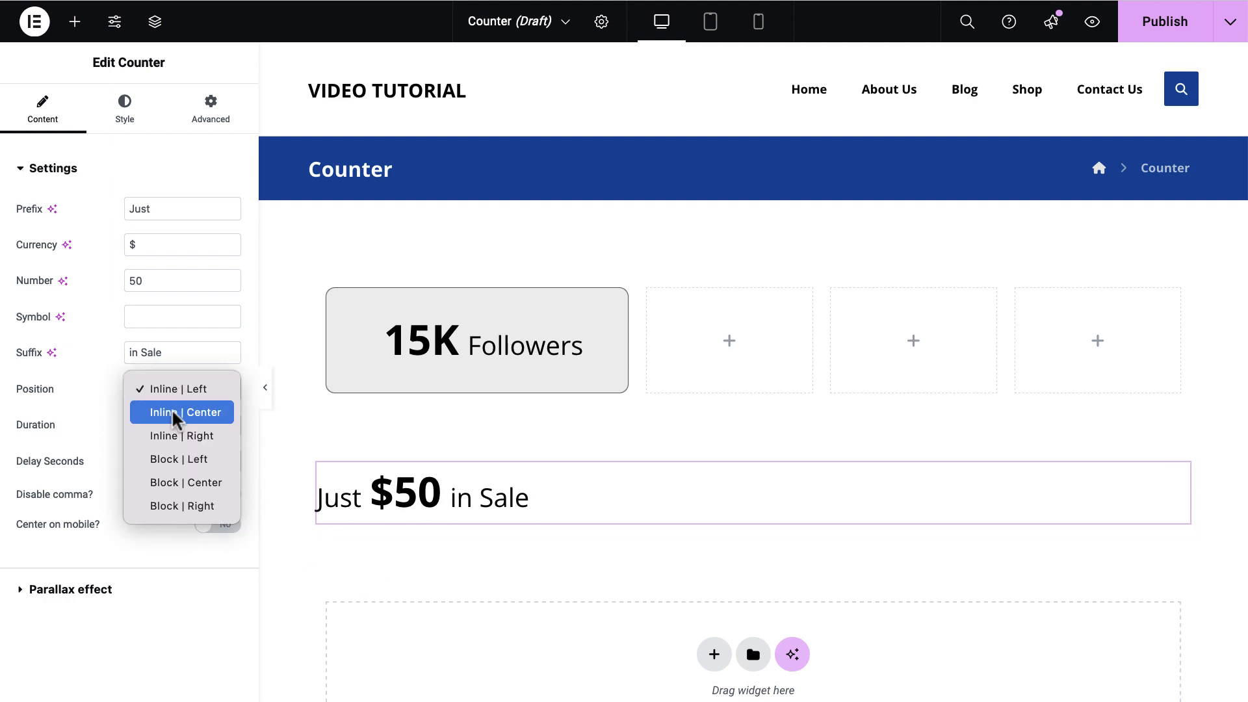
{"action": "left_click", "coordinate": [181, 414]}
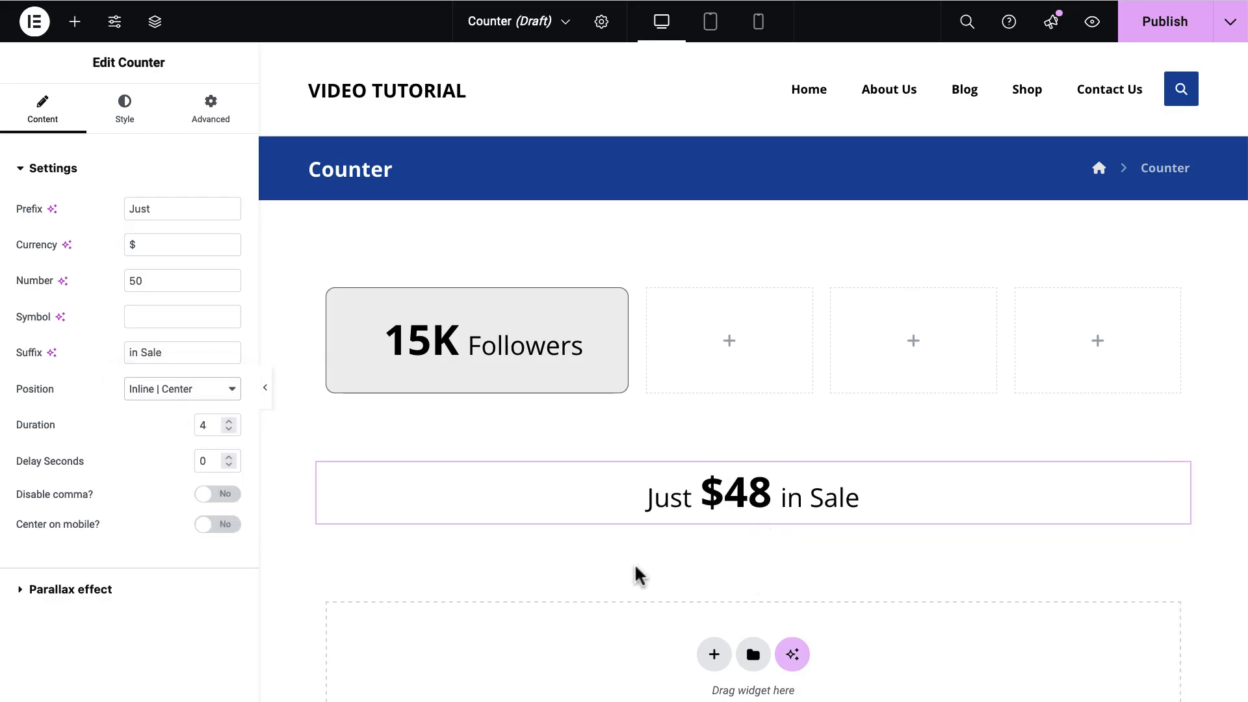
- Set the new counter's container background color to the green #8bc34a from the preset swatches
{"action": "left_click", "coordinate": [115, 127]}
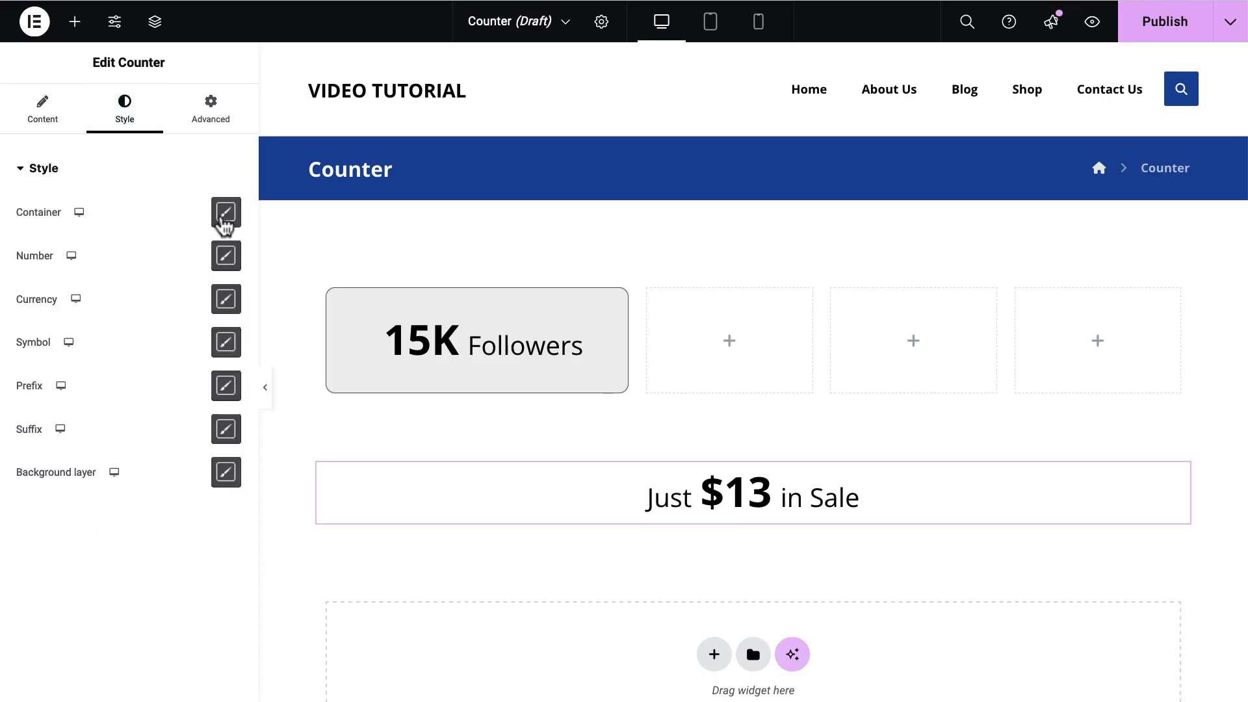
{"action": "left_click", "coordinate": [221, 223]}
{"action": "left_click_drag", "start_coordinate": [924, 101], "coordinate": [299, 89]}
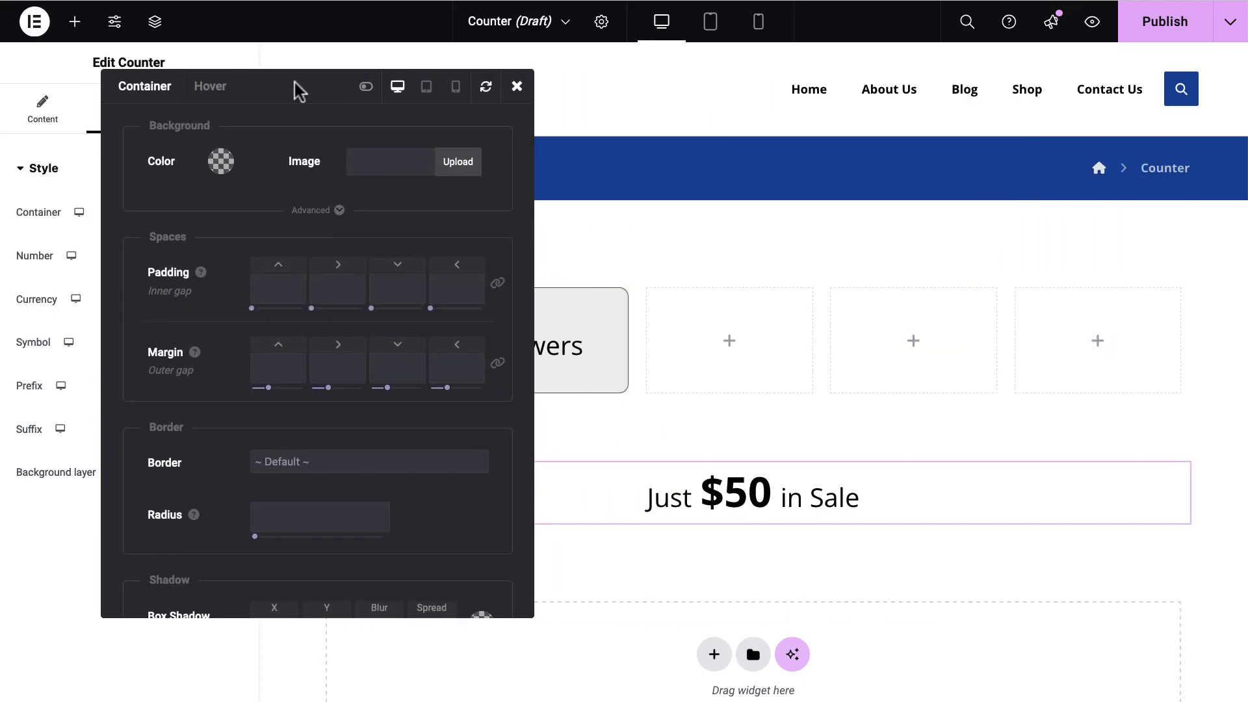
{"action": "left_click", "coordinate": [221, 161]}
{"action": "left_click", "coordinate": [270, 358]}
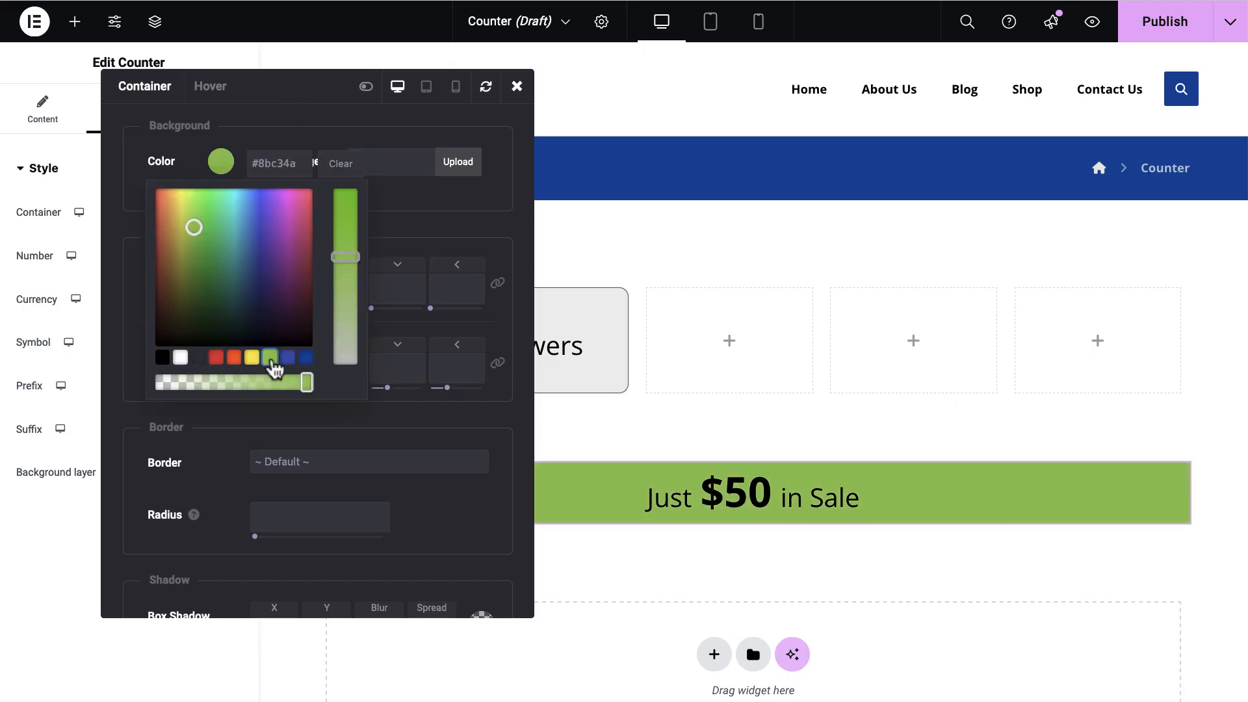
{"action": "left_click", "coordinate": [424, 233]}
- Show the container's advanced style options and set its text color to white #ffffff
{"action": "left_click", "coordinate": [366, 86]}
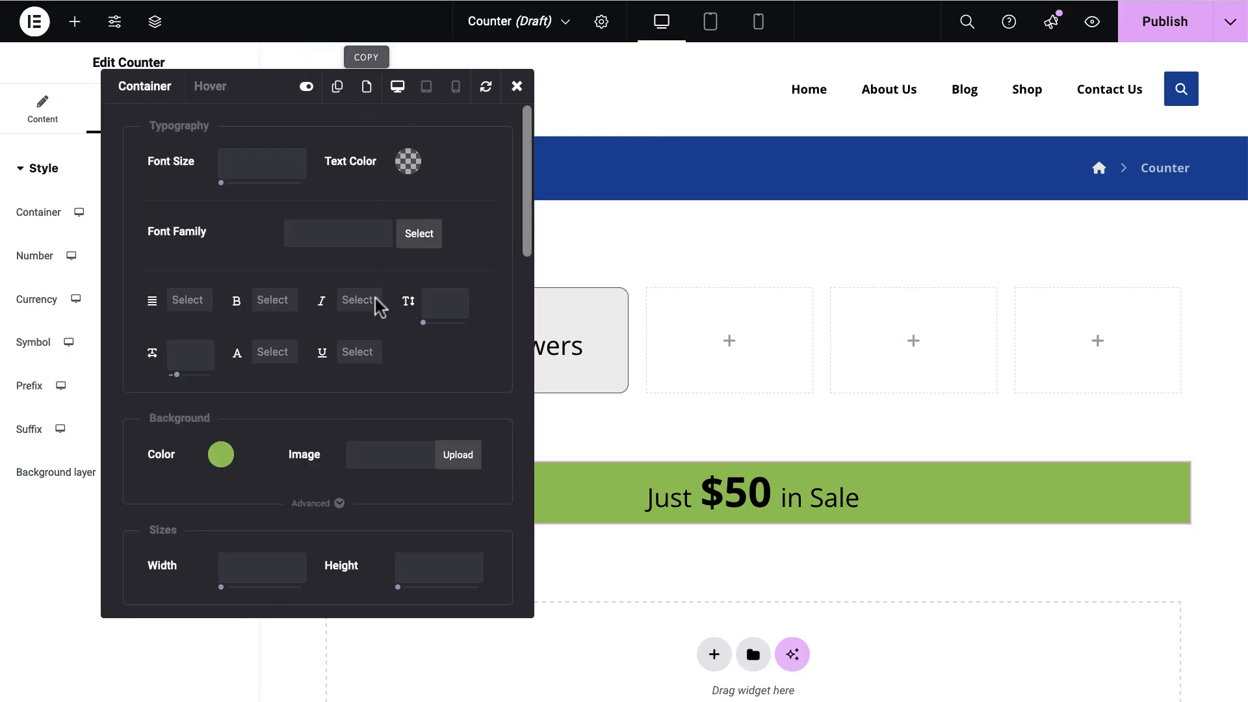
{"action": "left_click", "coordinate": [409, 163]}
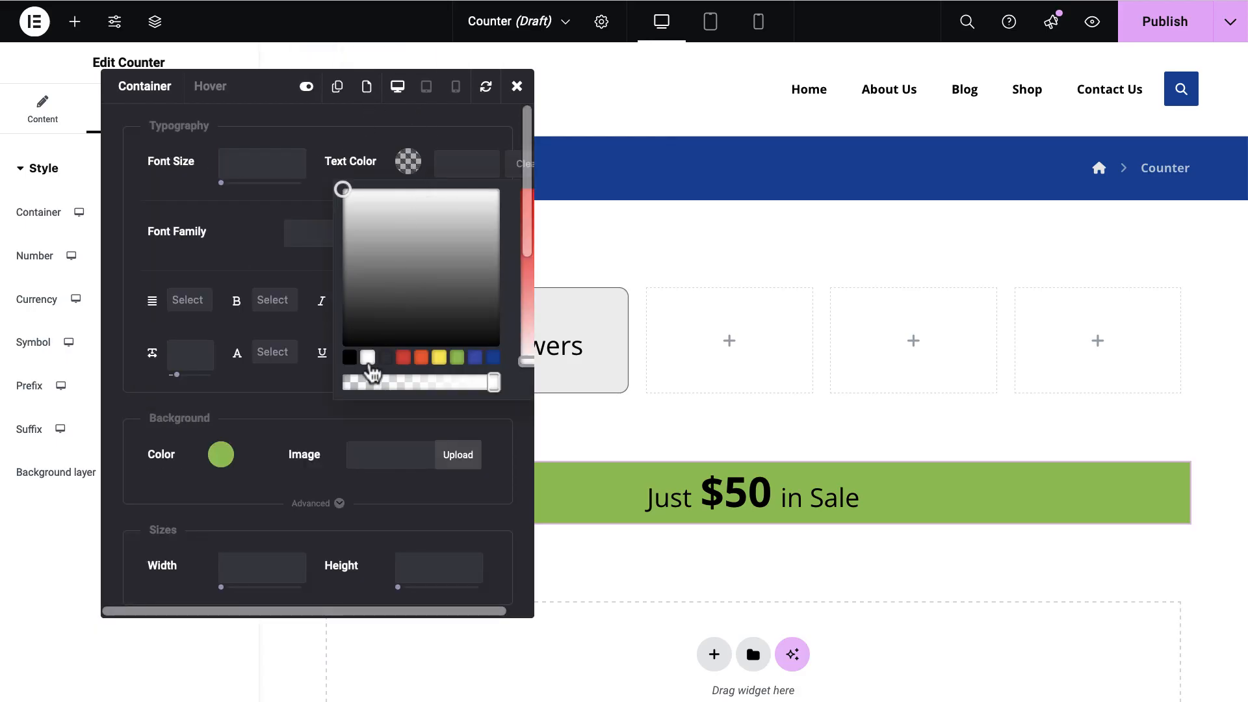
{"action": "left_click", "coordinate": [368, 361]}
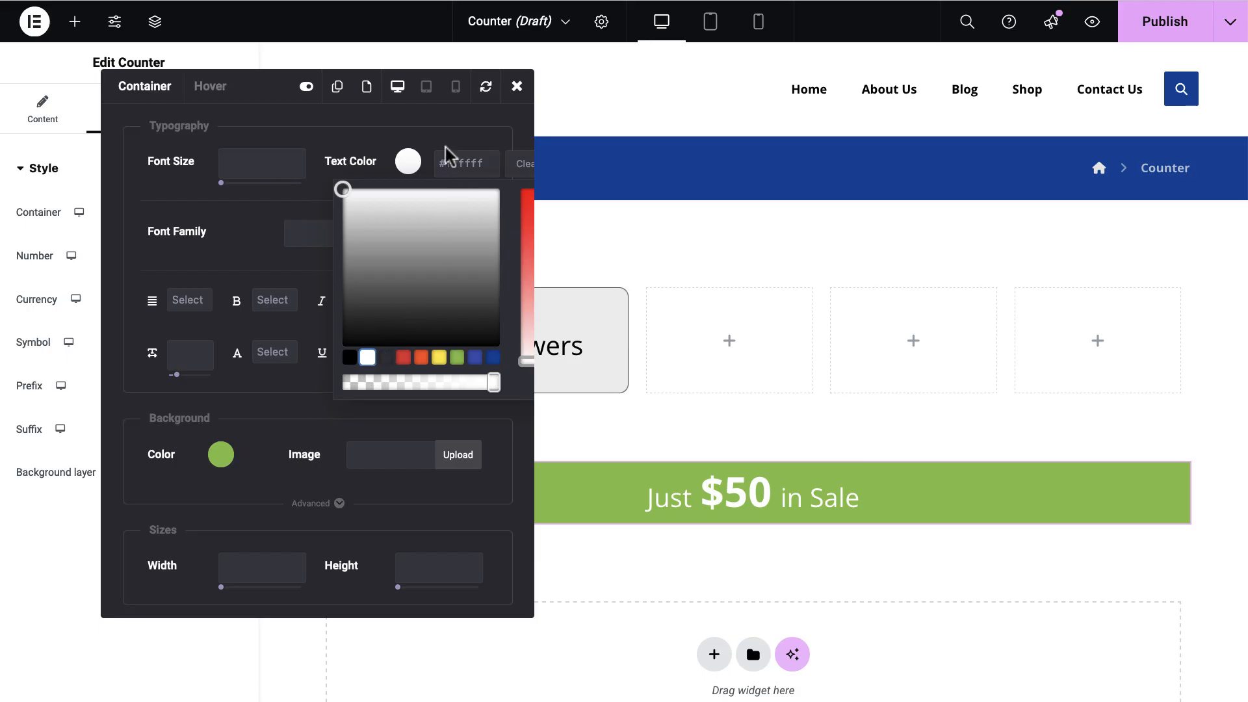
{"action": "left_click", "coordinate": [338, 431]}
- Set the container's top and bottom padding to 20px
{"action": "scroll", "coordinate": [338, 432], "scroll_direction": "down", "scroll_amount": 4}
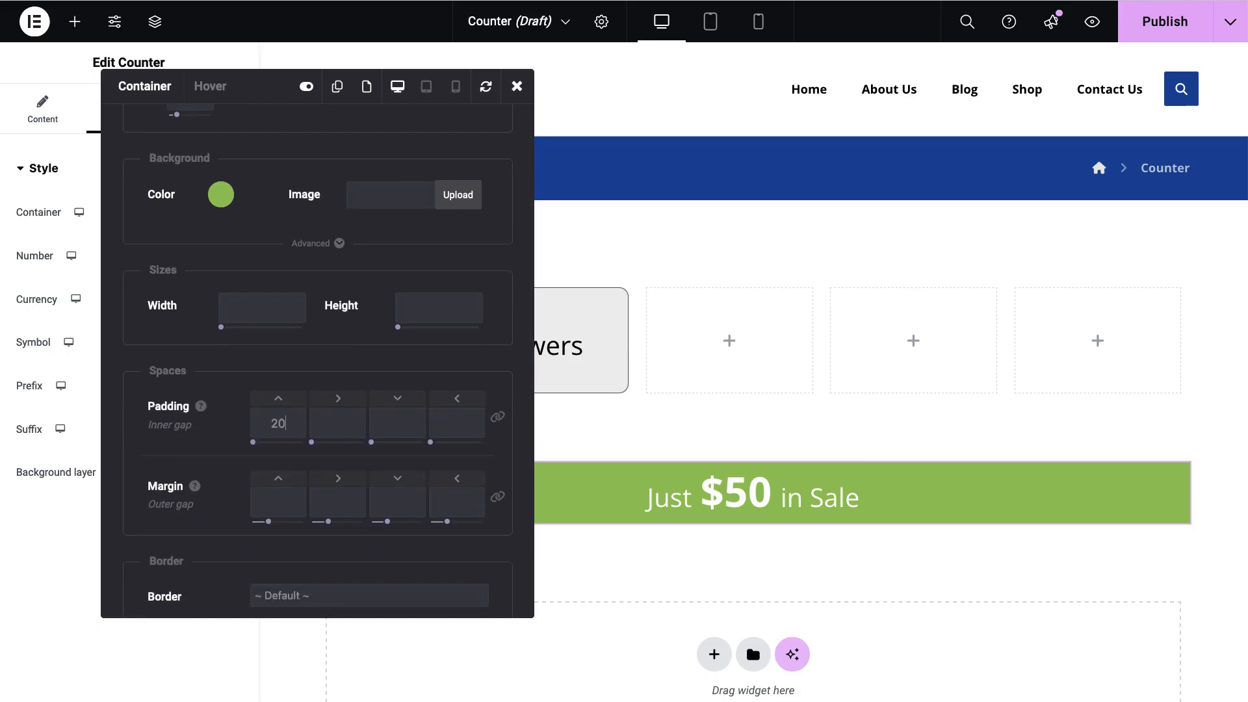
{"action": "left_click", "coordinate": [406, 428]}
{"action": "type", "text": "20"}
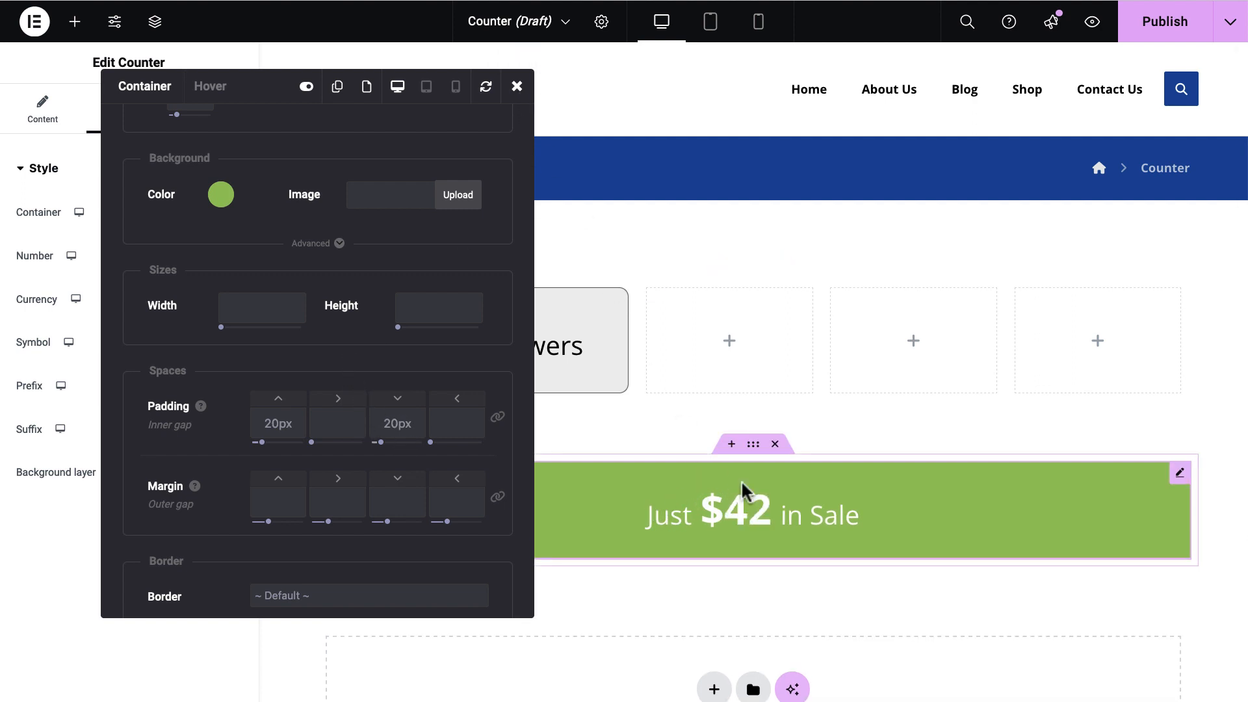
- Try the yellow #ffeb3b hover background on the container, replace it with the orange #ff5722 and close the style settings
{"action": "left_click", "coordinate": [214, 91]}
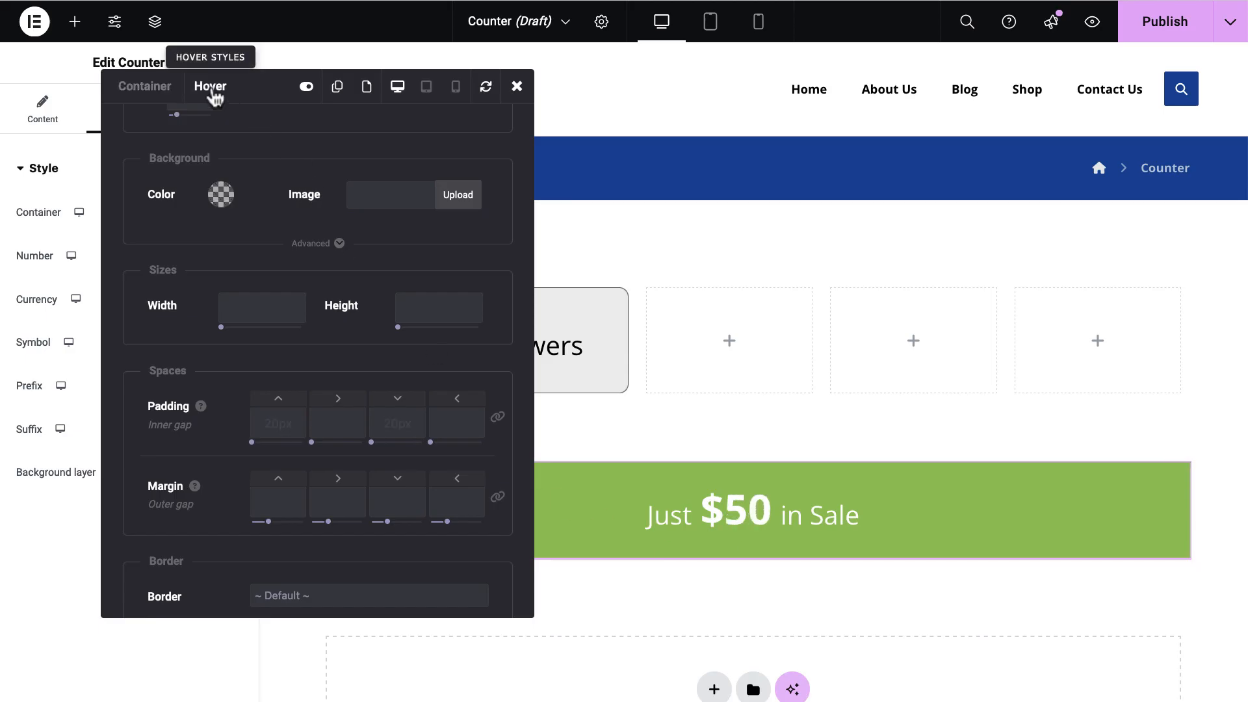
{"action": "left_click", "coordinate": [220, 196]}
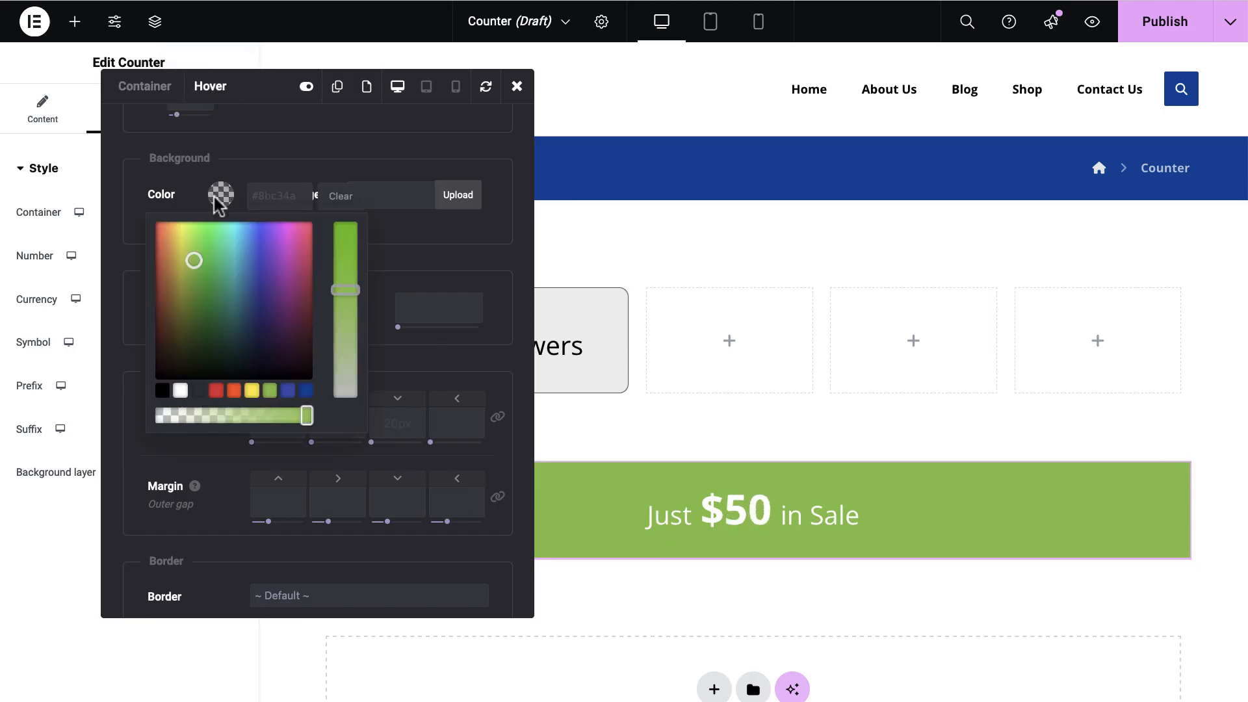
{"action": "left_click", "coordinate": [252, 391]}
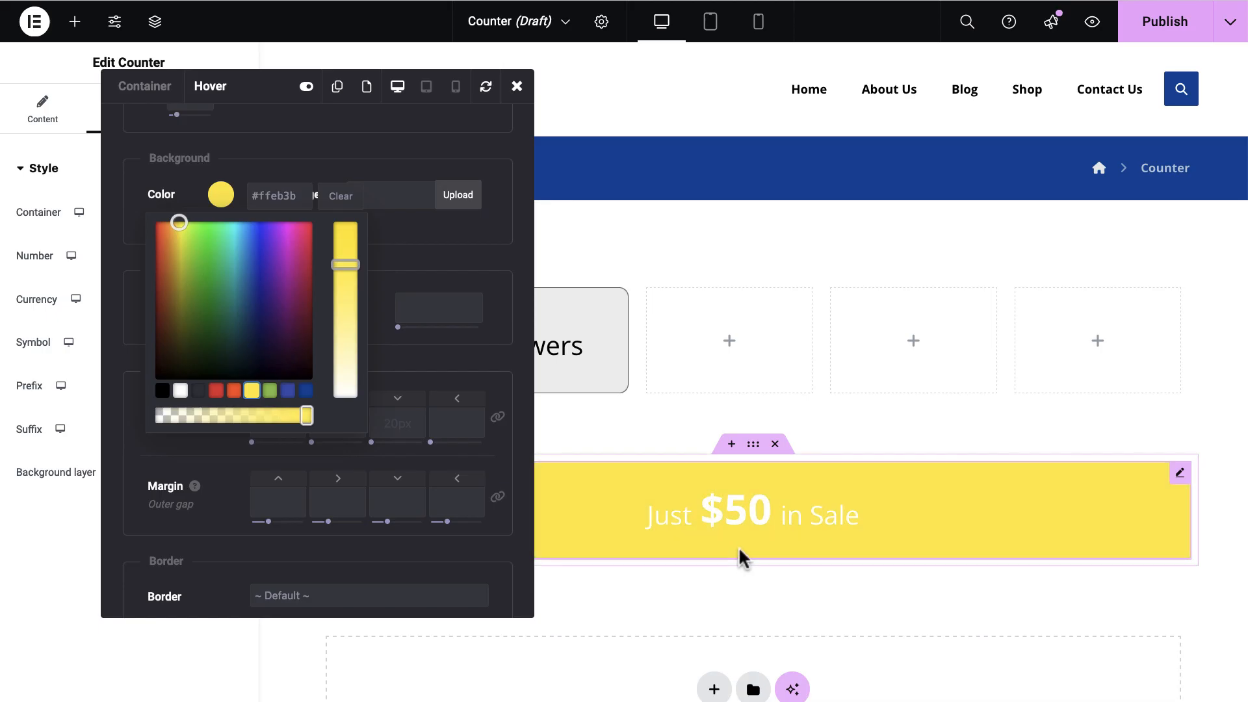
{"action": "left_click", "coordinate": [234, 391]}
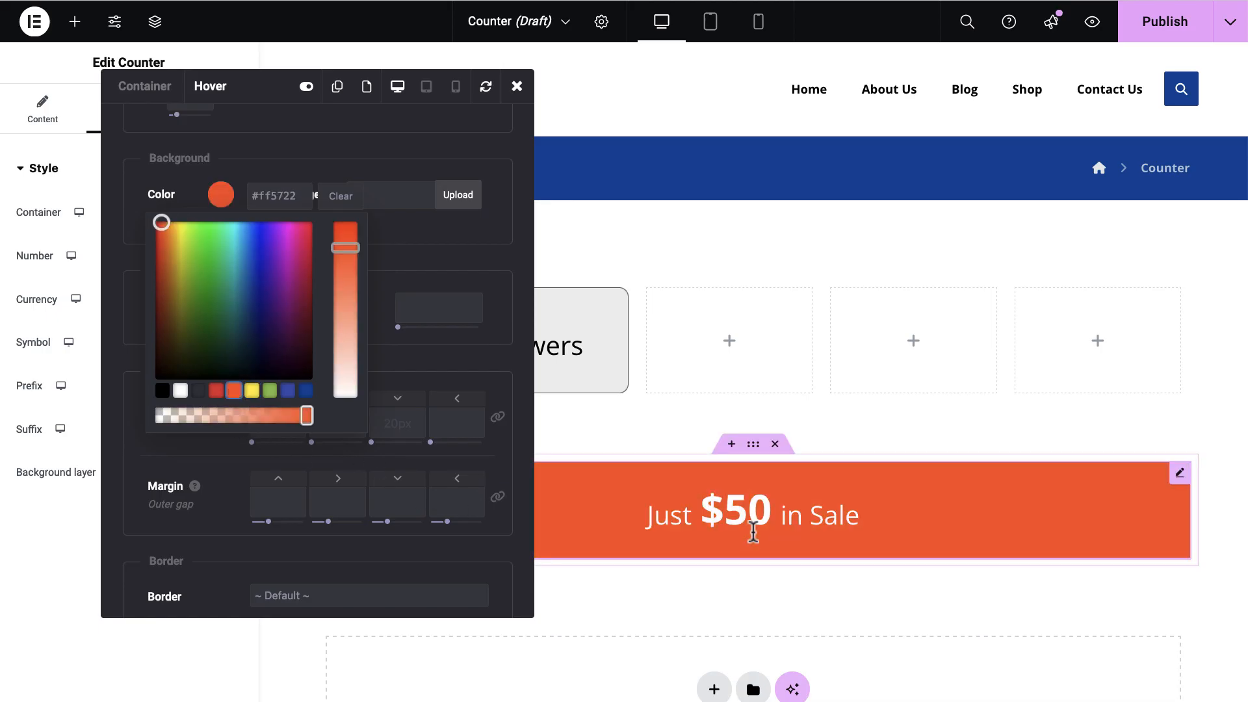
{"action": "left_click", "coordinate": [516, 86]}
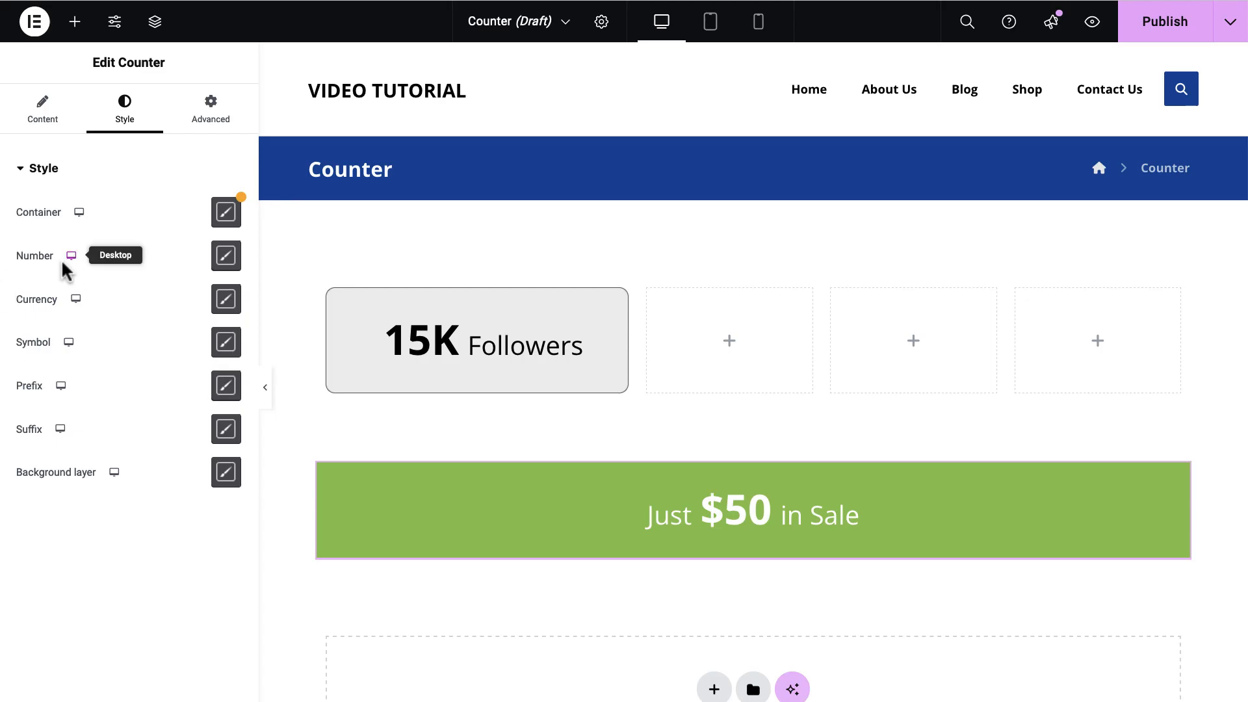
- Set the text color of the sale counter's number to the red swatch #e53935
{"action": "left_click", "coordinate": [228, 257]}
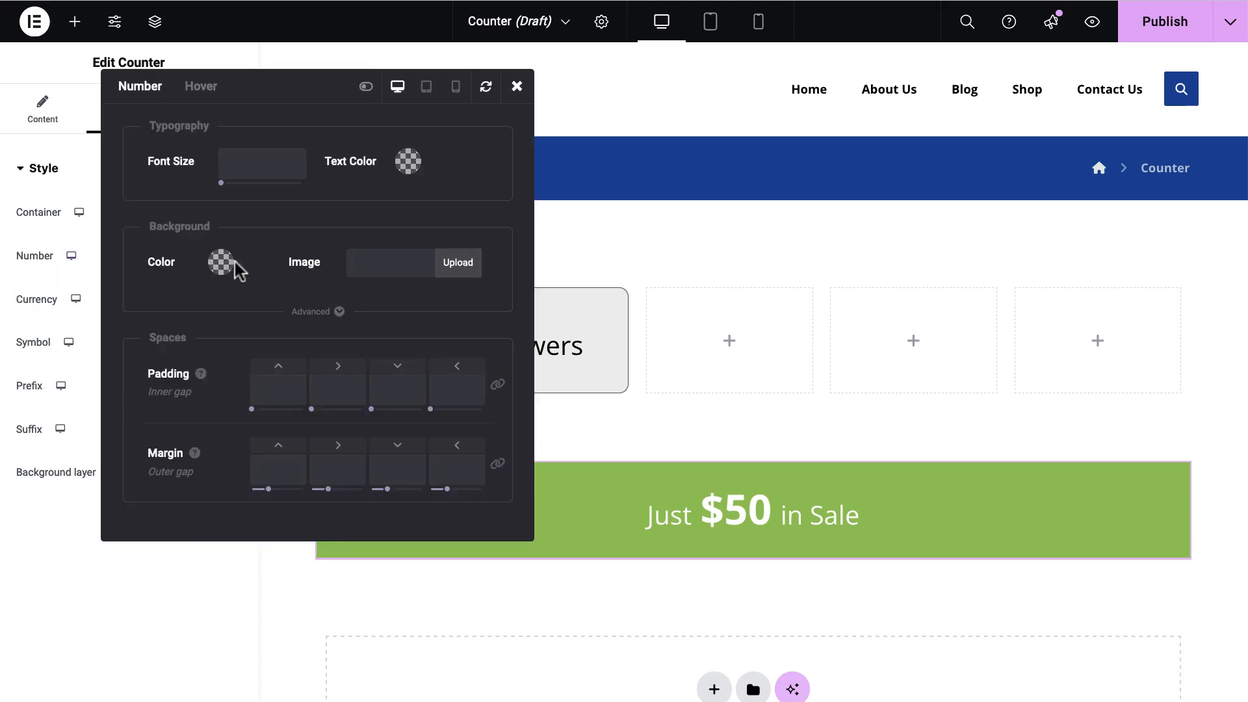
{"action": "left_click", "coordinate": [409, 162]}
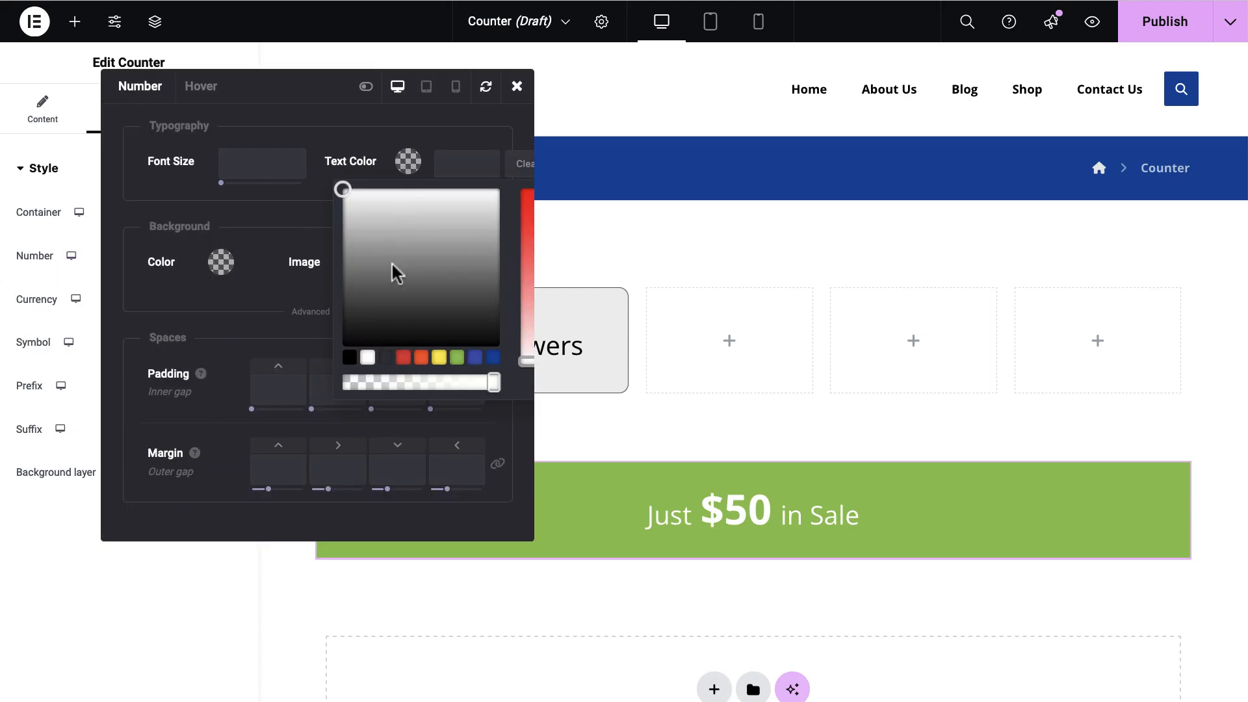
{"action": "left_click", "coordinate": [405, 358]}
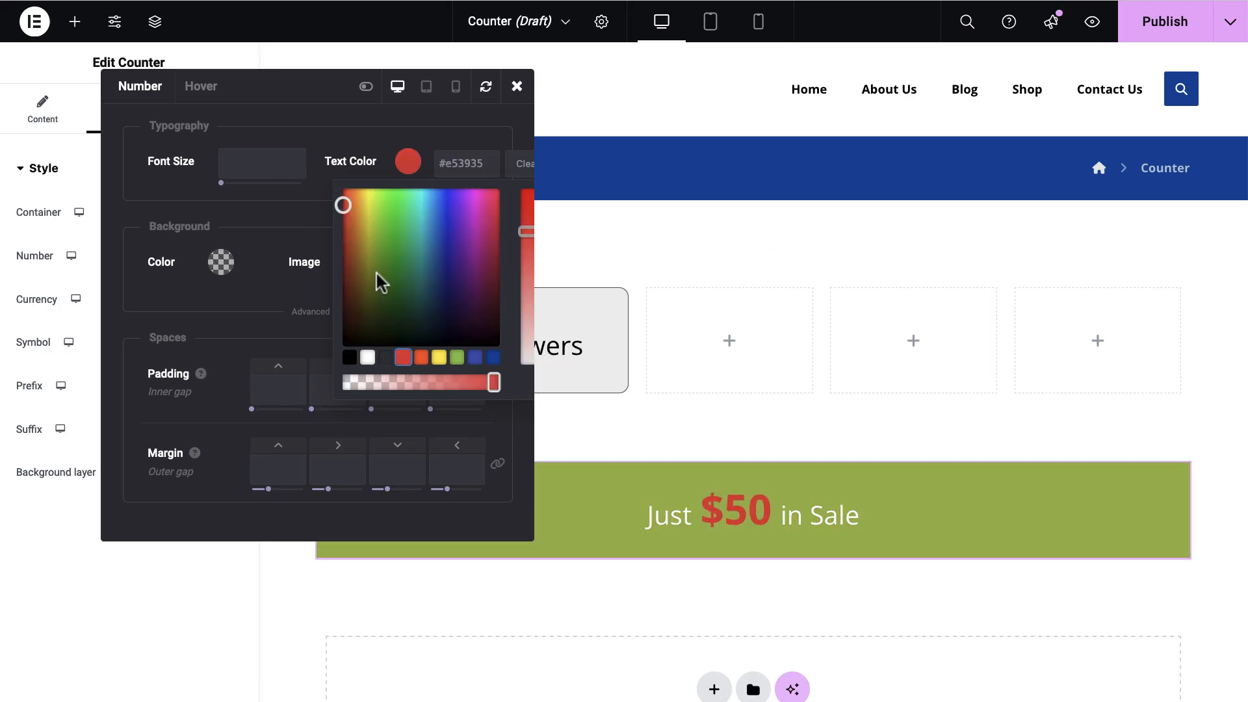
- Try white as the number's hover text color, replace it with the blue #0045a0 and close the number style settings
{"action": "left_click", "coordinate": [197, 91]}
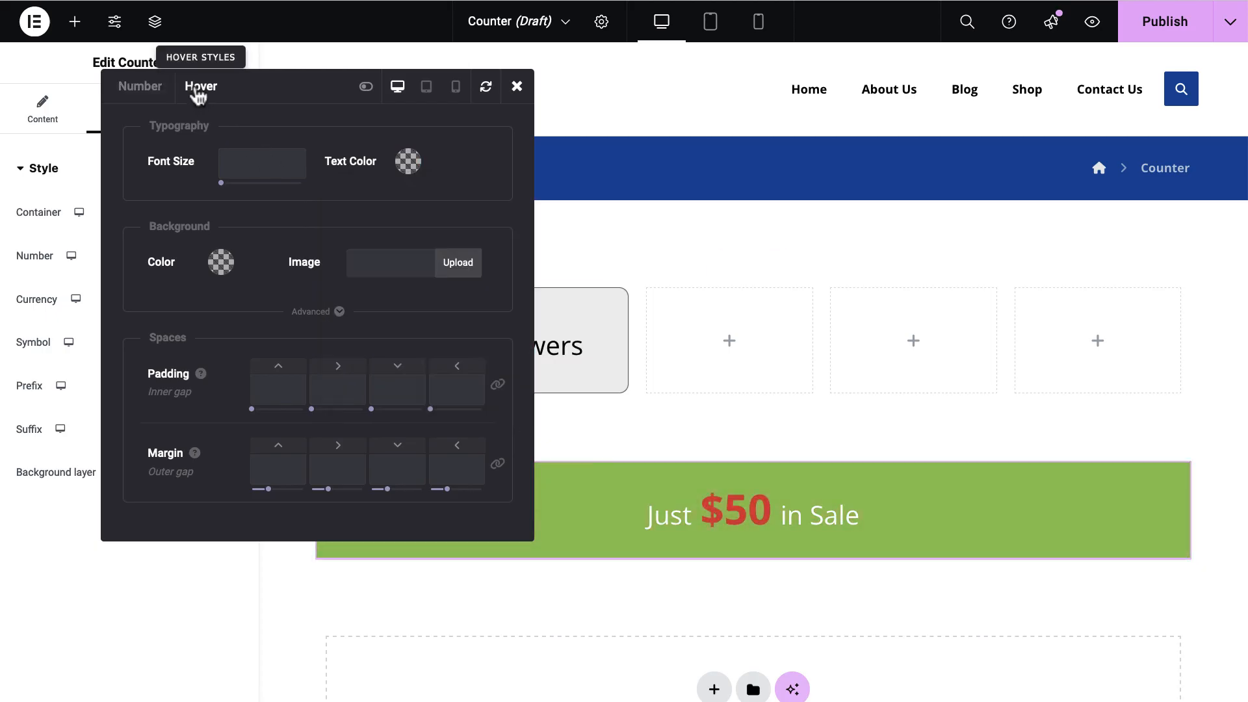
{"action": "left_click", "coordinate": [407, 163]}
{"action": "left_click", "coordinate": [368, 357]}
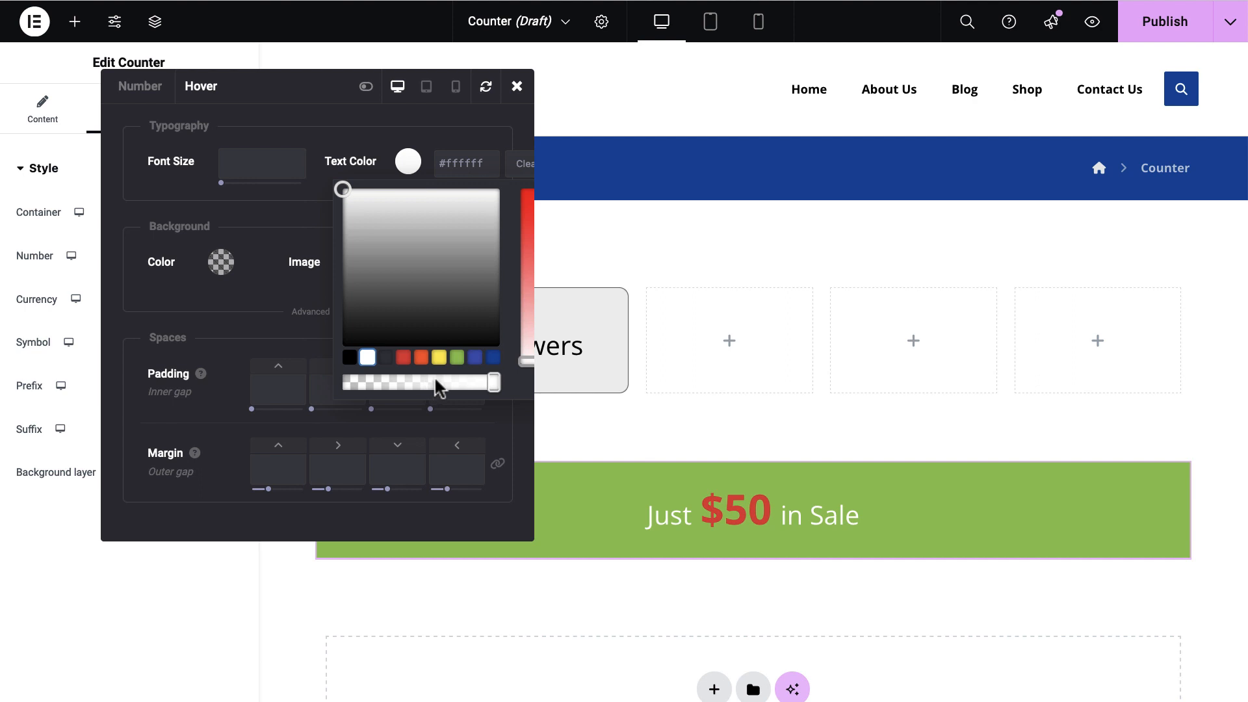
{"action": "left_click", "coordinate": [495, 360]}
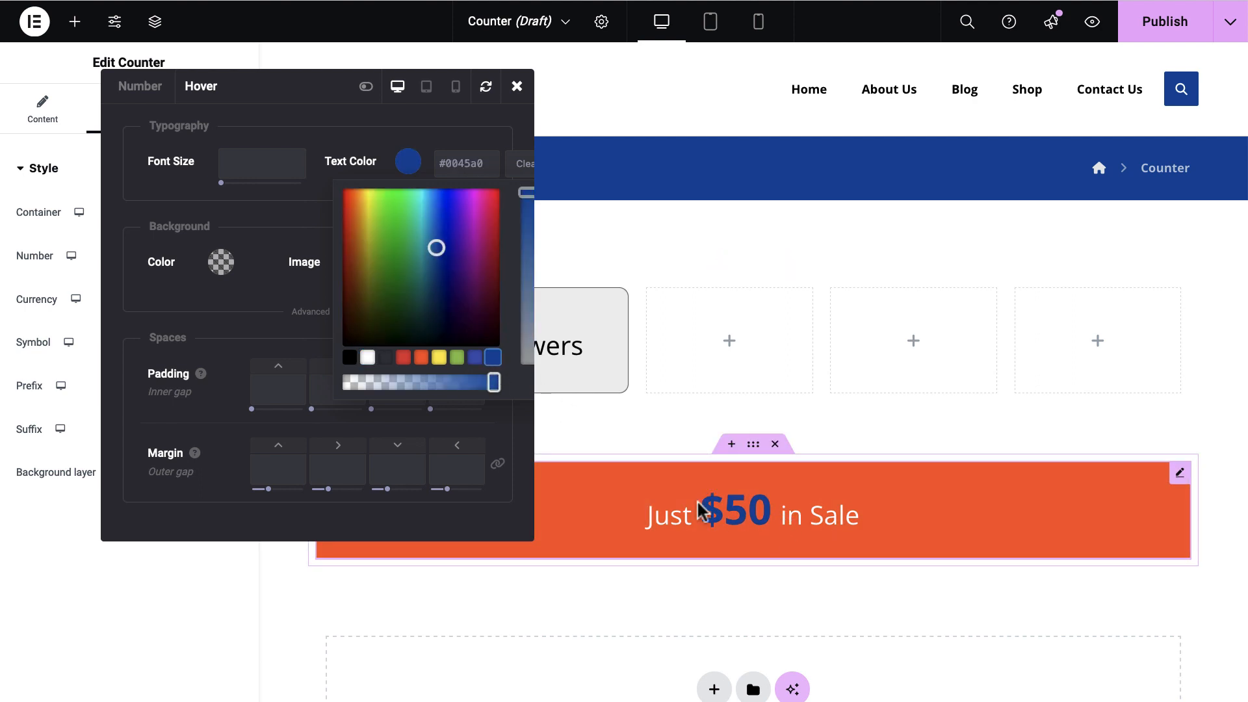
{"action": "left_click", "coordinate": [142, 91]}
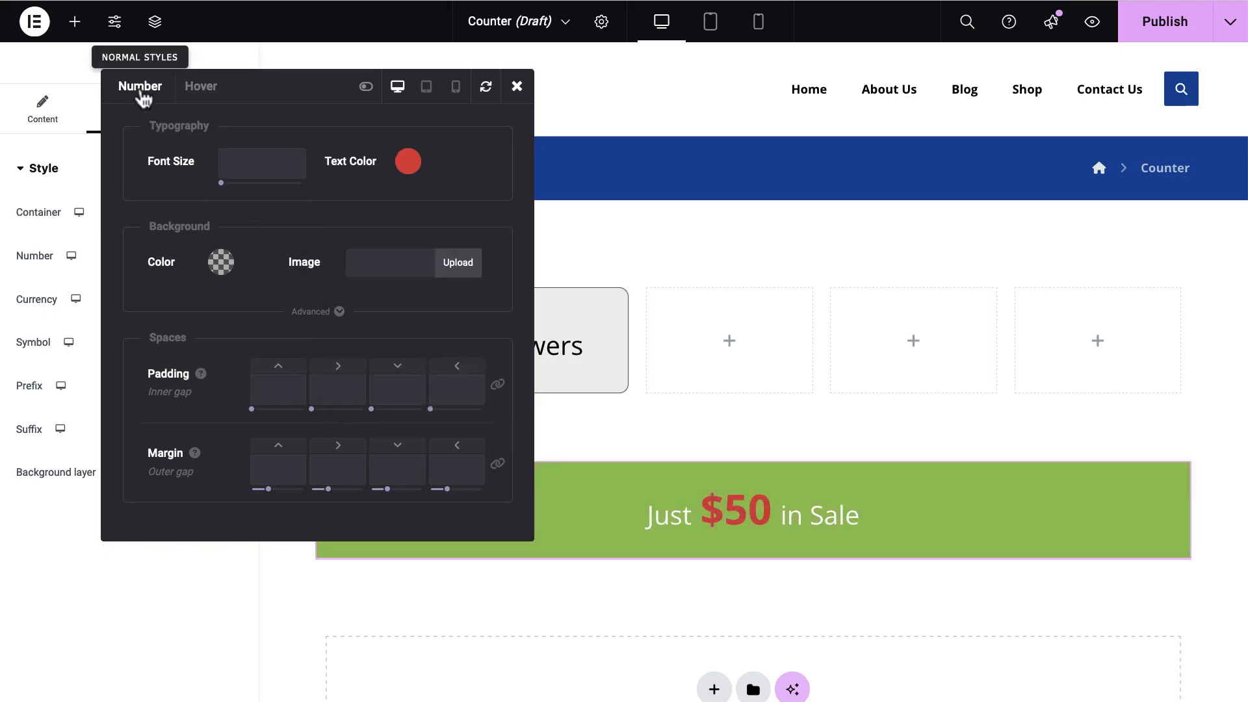
{"action": "left_click", "coordinate": [517, 87]}
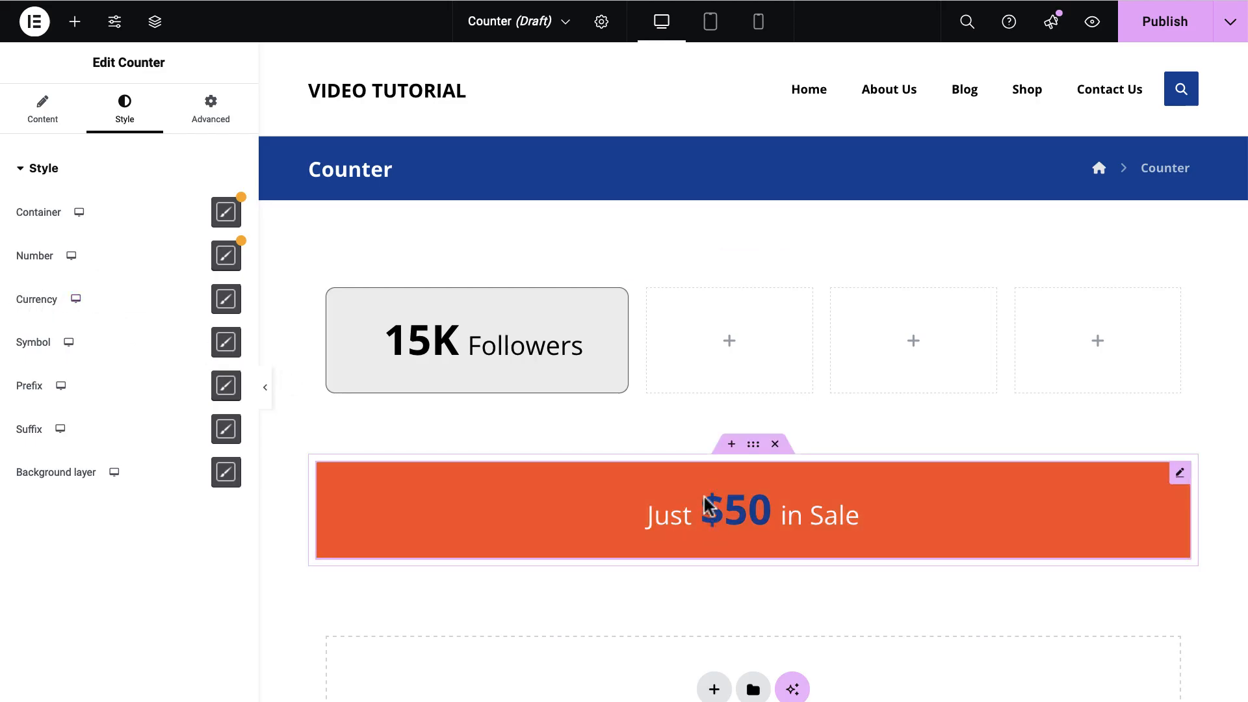
- Try several swatches for the currency sign's text color, settle on the red #e53935 and close its style settings
{"action": "left_click", "coordinate": [231, 307]}
{"action": "left_click", "coordinate": [409, 163]}
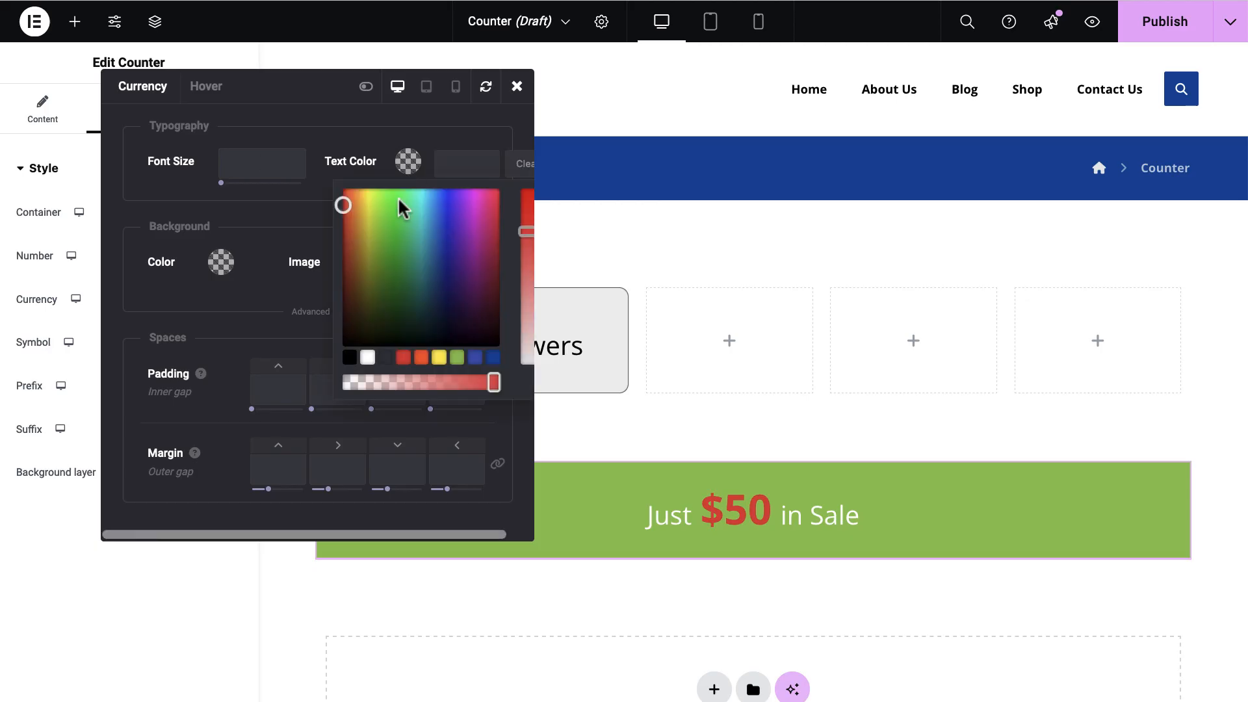
{"action": "left_click", "coordinate": [454, 364]}
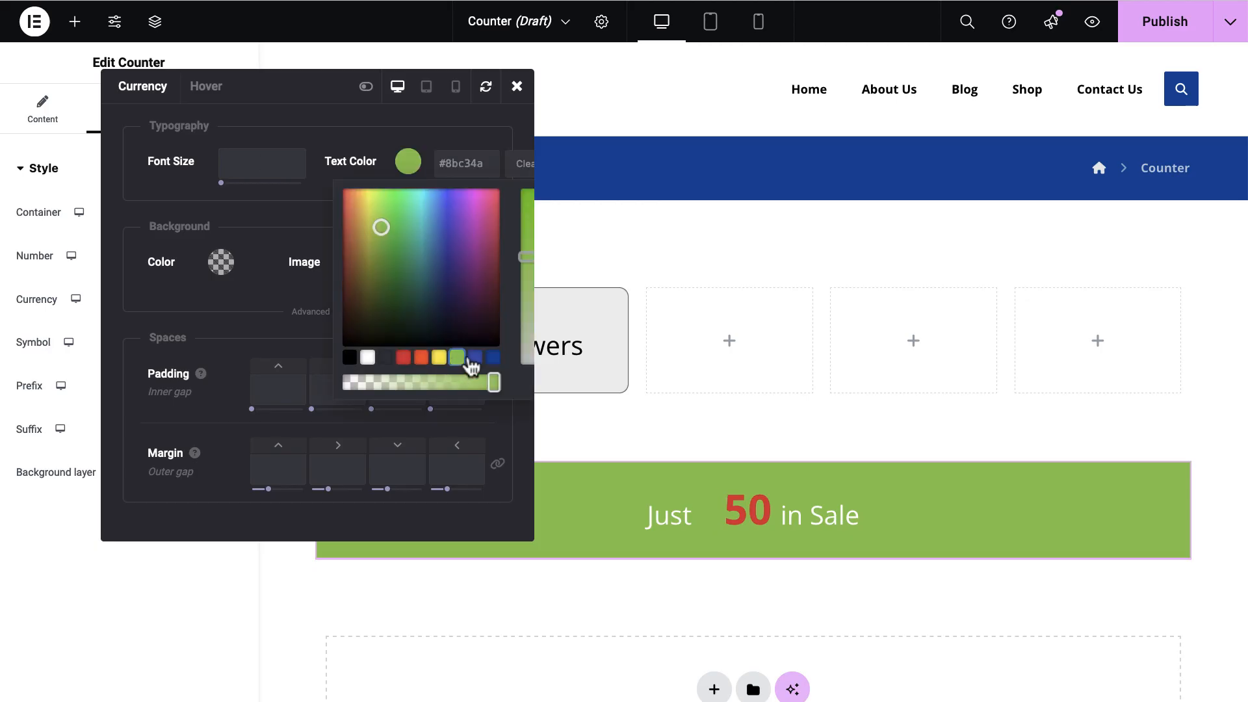
{"action": "left_click", "coordinate": [475, 359]}
{"action": "left_click", "coordinate": [492, 359]}
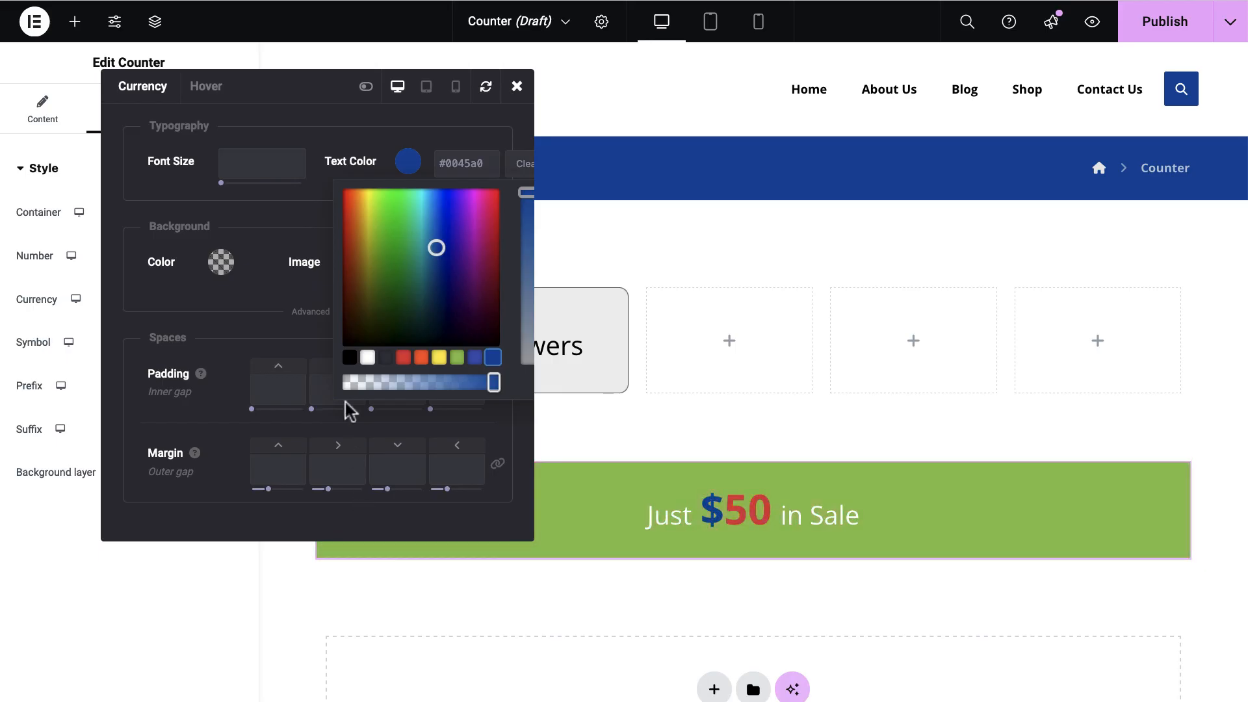
{"action": "left_click", "coordinate": [350, 358]}
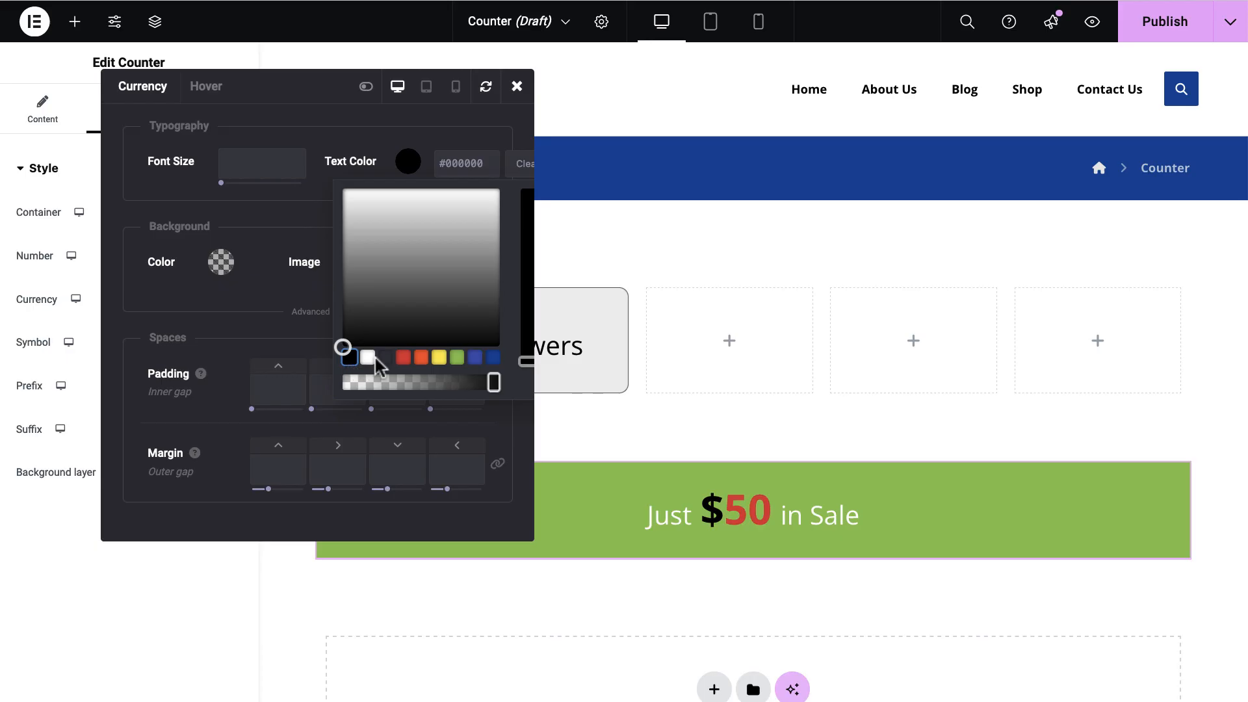
{"action": "left_click", "coordinate": [368, 360]}
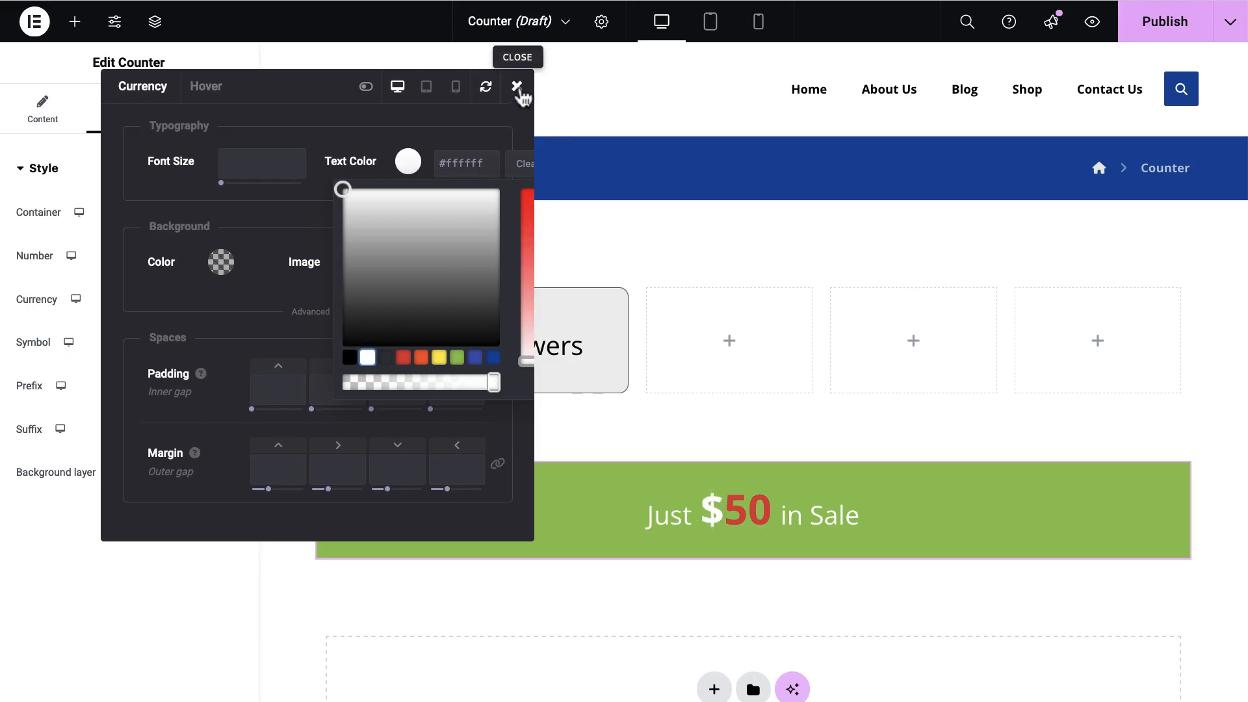
{"action": "left_click", "coordinate": [404, 359]}
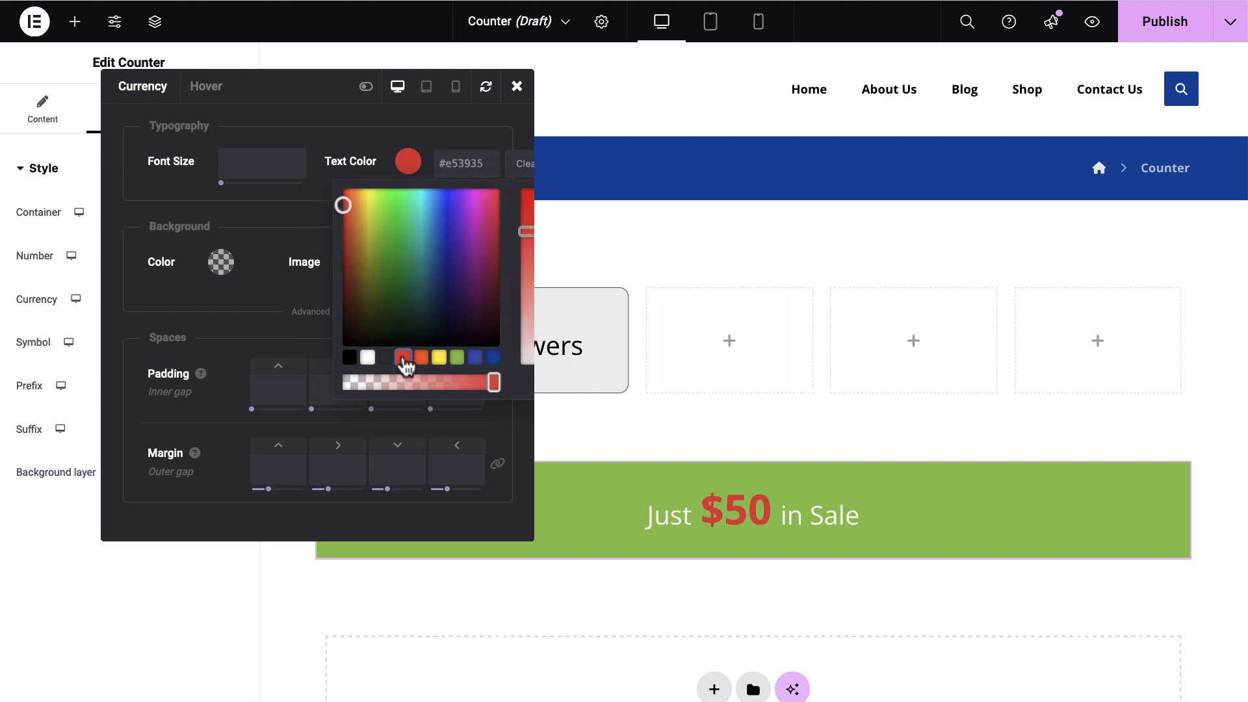
{"action": "left_click", "coordinate": [516, 88]}
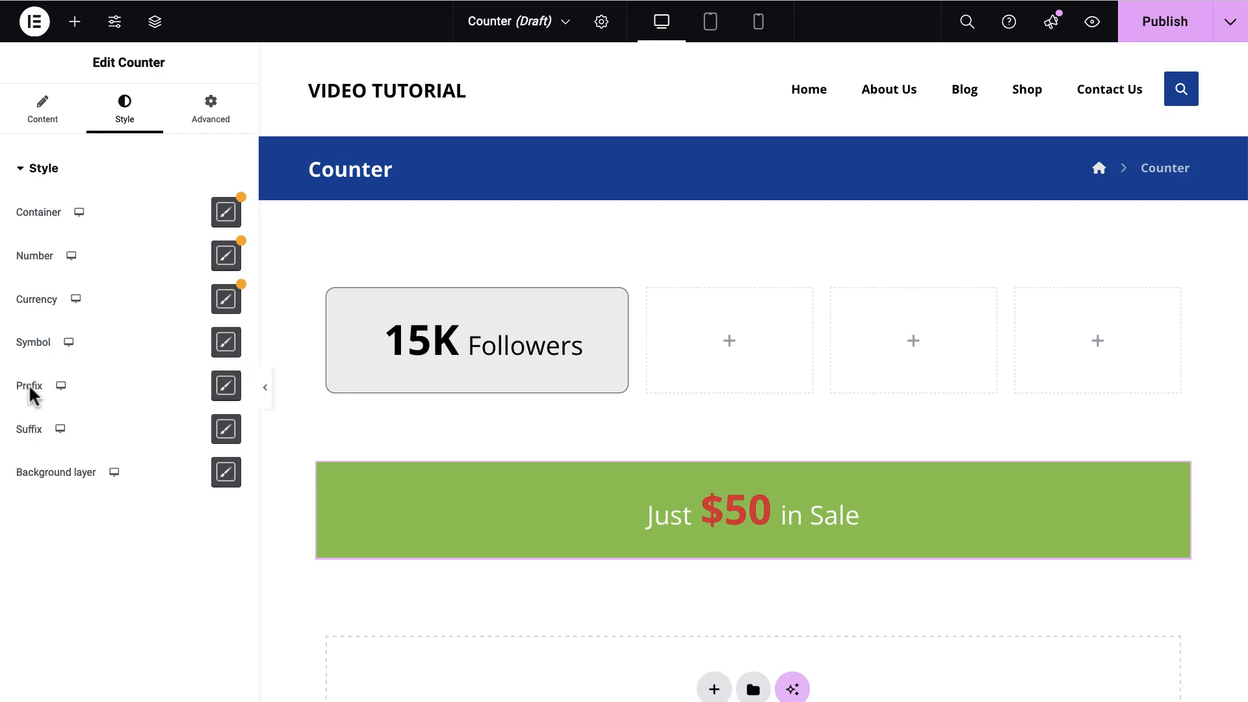
- Show the prefix's advanced style options, try the 300 | Light font weight and reset the weight to unselected
{"action": "left_click", "coordinate": [226, 386]}
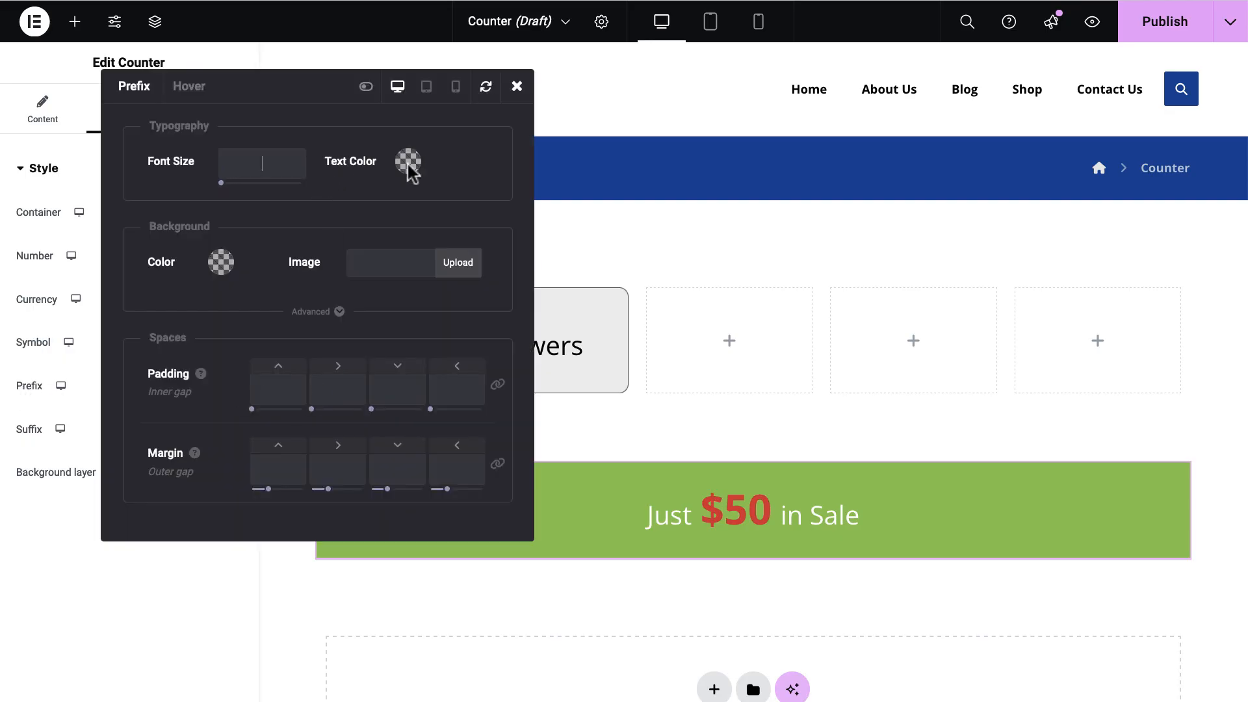
{"action": "left_click", "coordinate": [364, 88]}
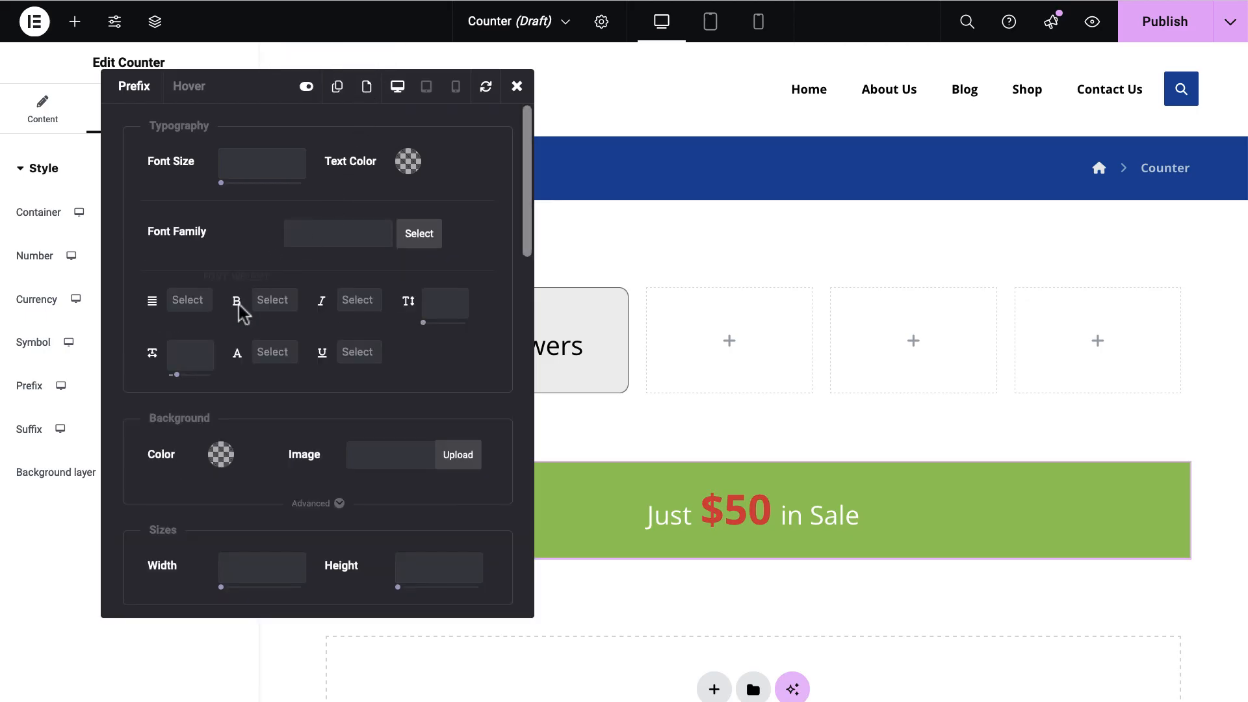
{"action": "left_click", "coordinate": [274, 309]}
{"action": "left_click", "coordinate": [279, 370]}
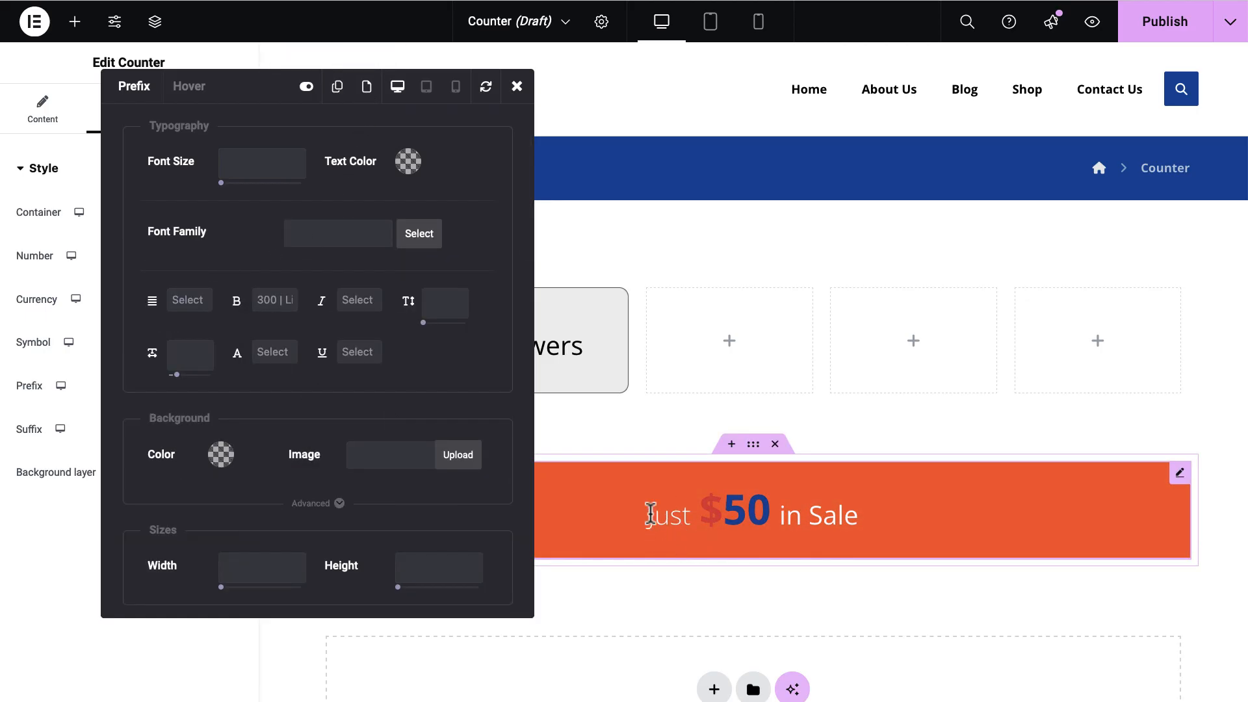
{"action": "left_click", "coordinate": [283, 307]}
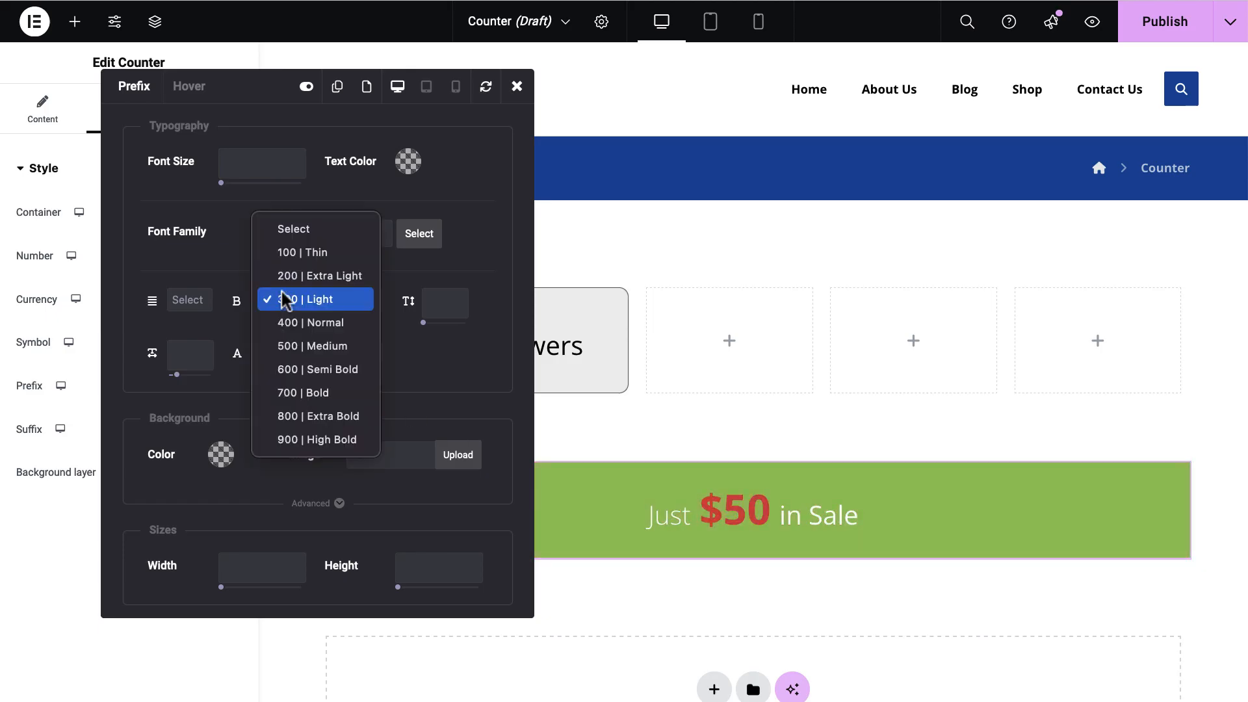
{"action": "left_click", "coordinate": [284, 229]}
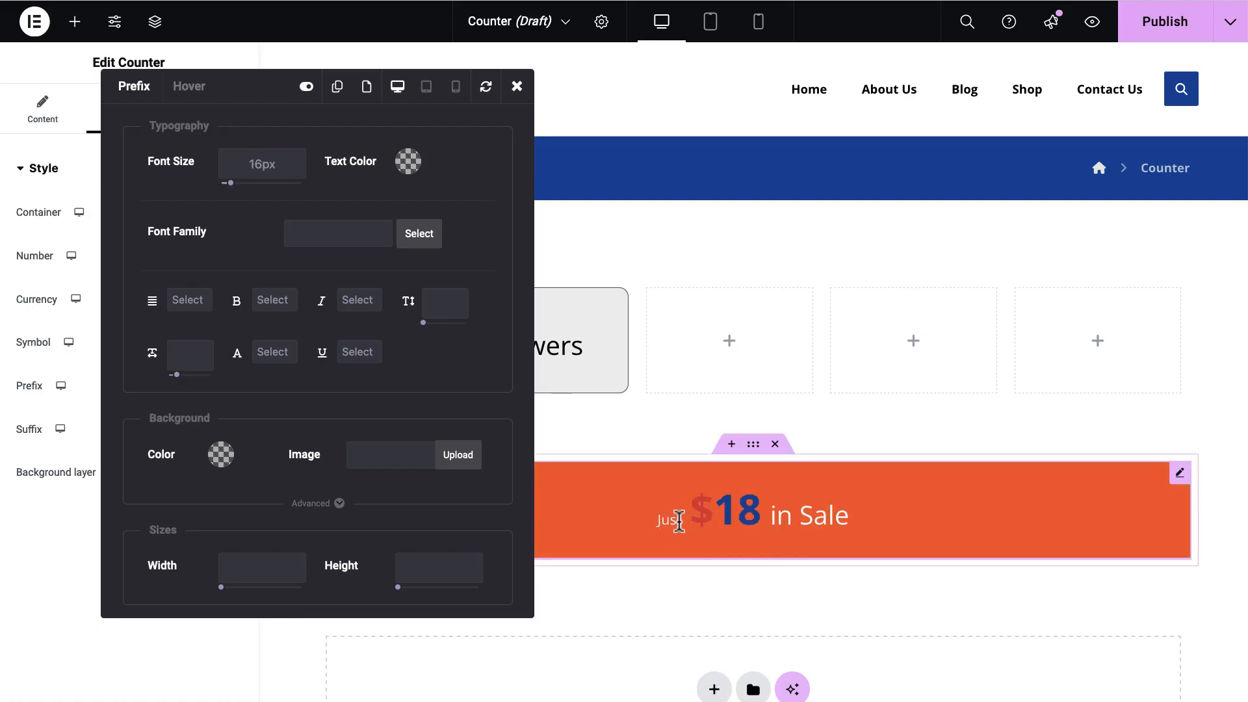
- Set the prefix's font size to 20px and close its style settings
{"action": "double_click", "coordinate": [286, 163]}
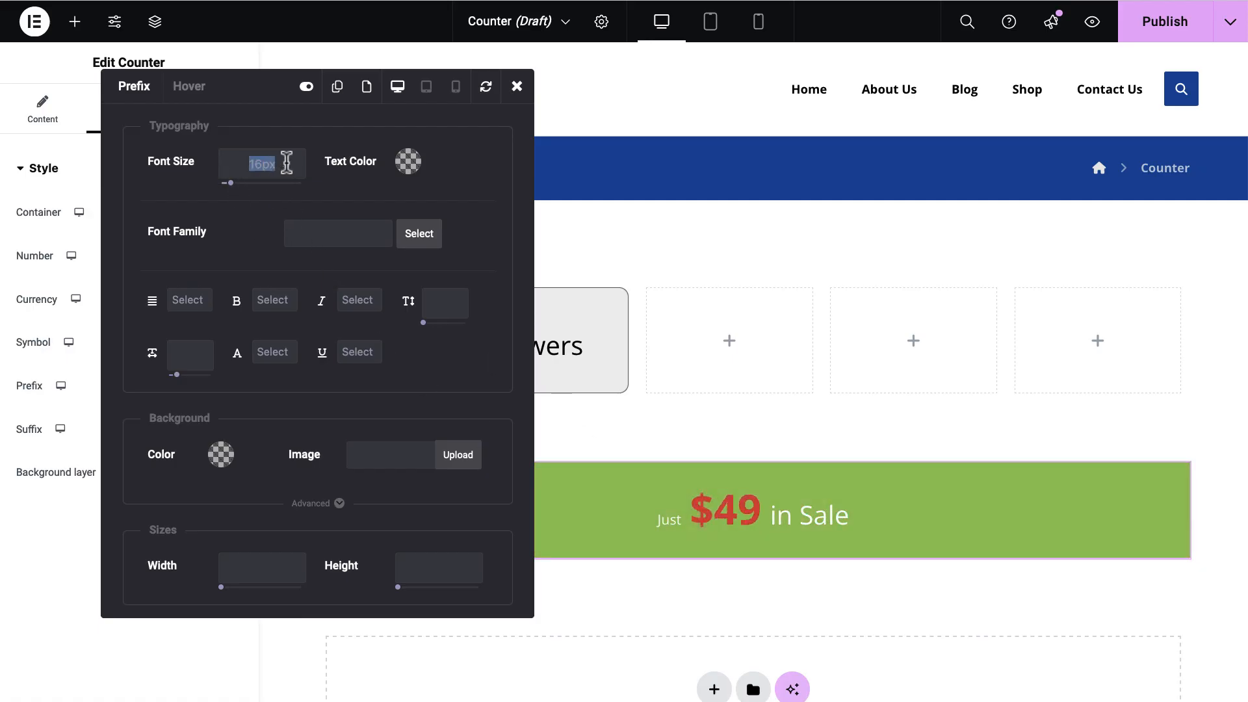
{"action": "key", "text": "BackSpace"}
{"action": "type", "text": "20"}
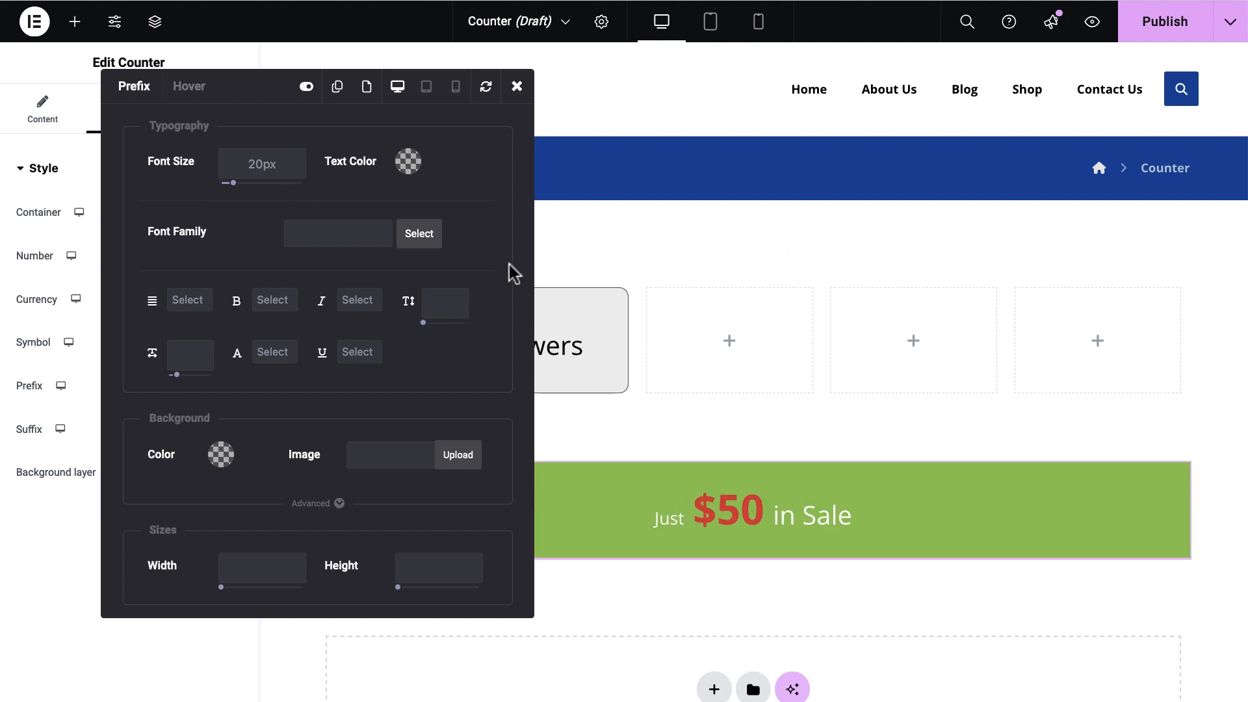
{"action": "left_click", "coordinate": [517, 88]}
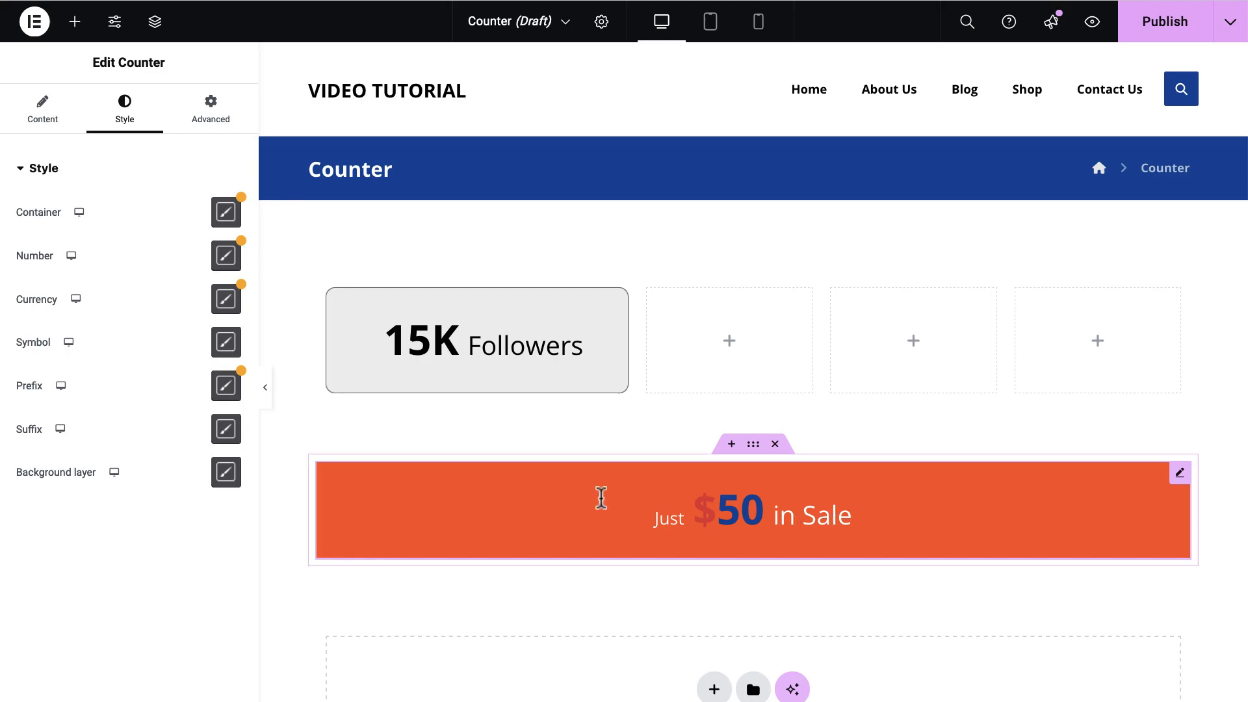
- Set the suffix's font size to 20px and close its style settings
{"action": "left_click", "coordinate": [227, 430]}
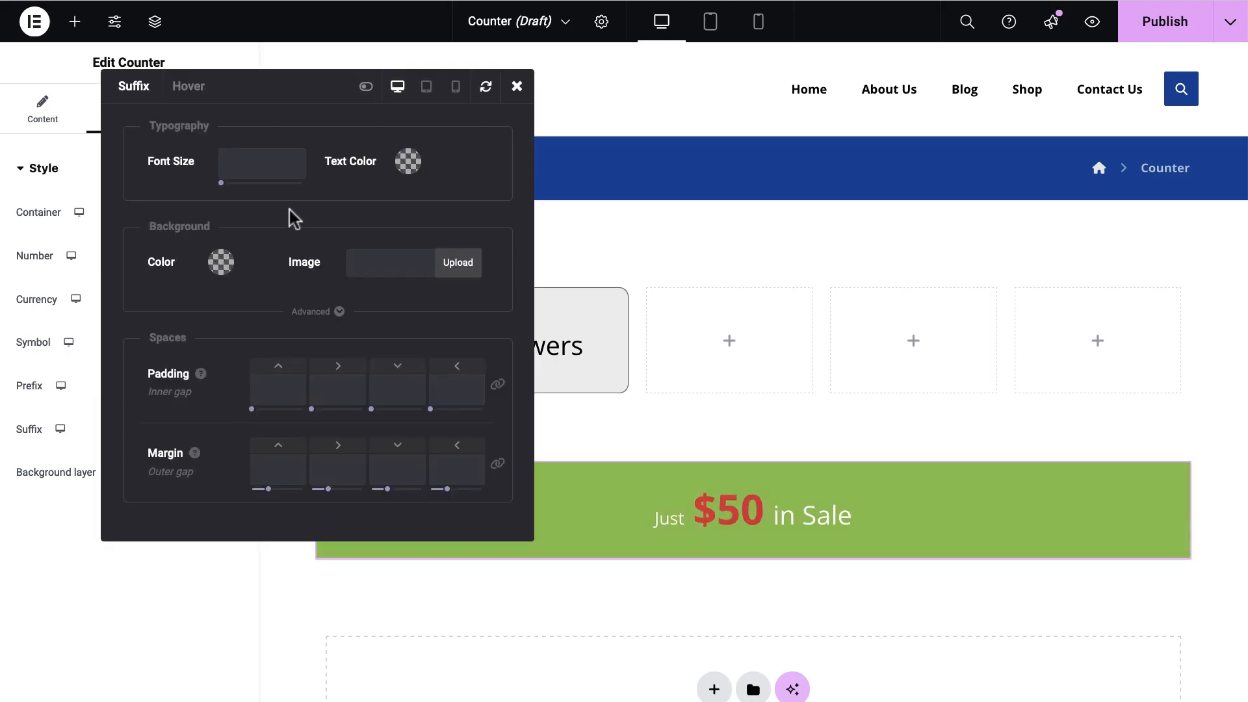
{"action": "left_click", "coordinate": [266, 226]}
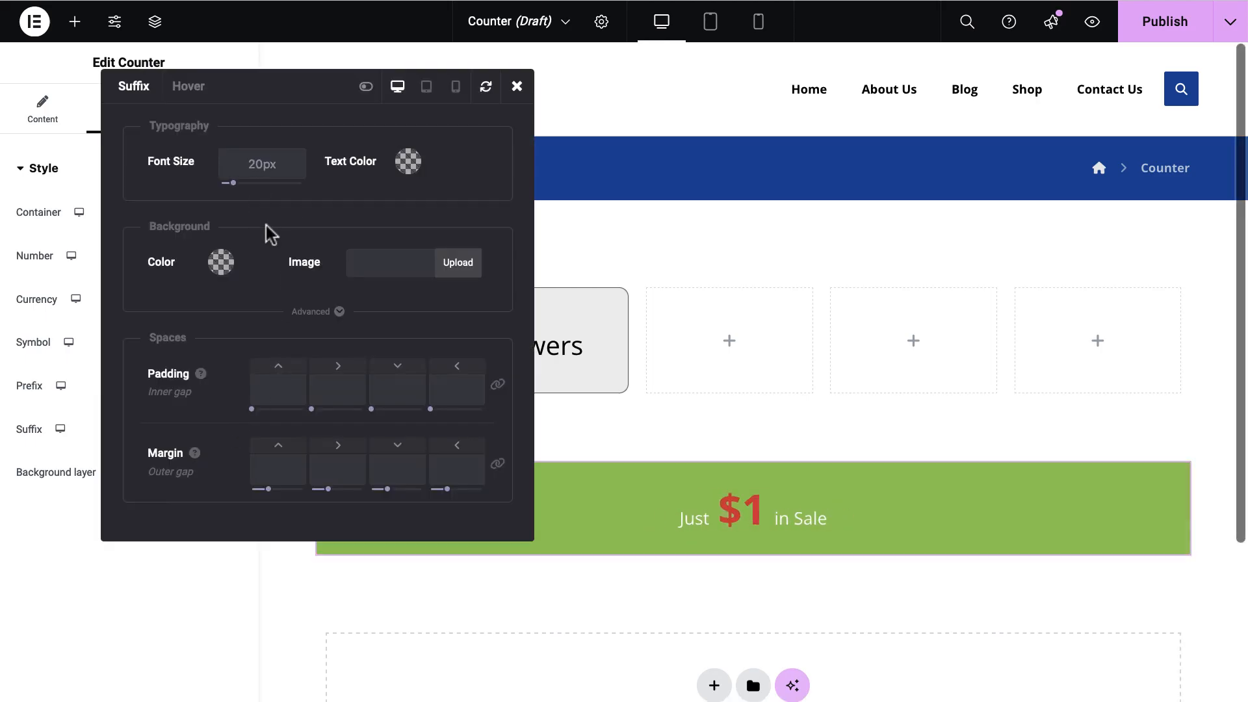
{"action": "left_click", "coordinate": [518, 88]}
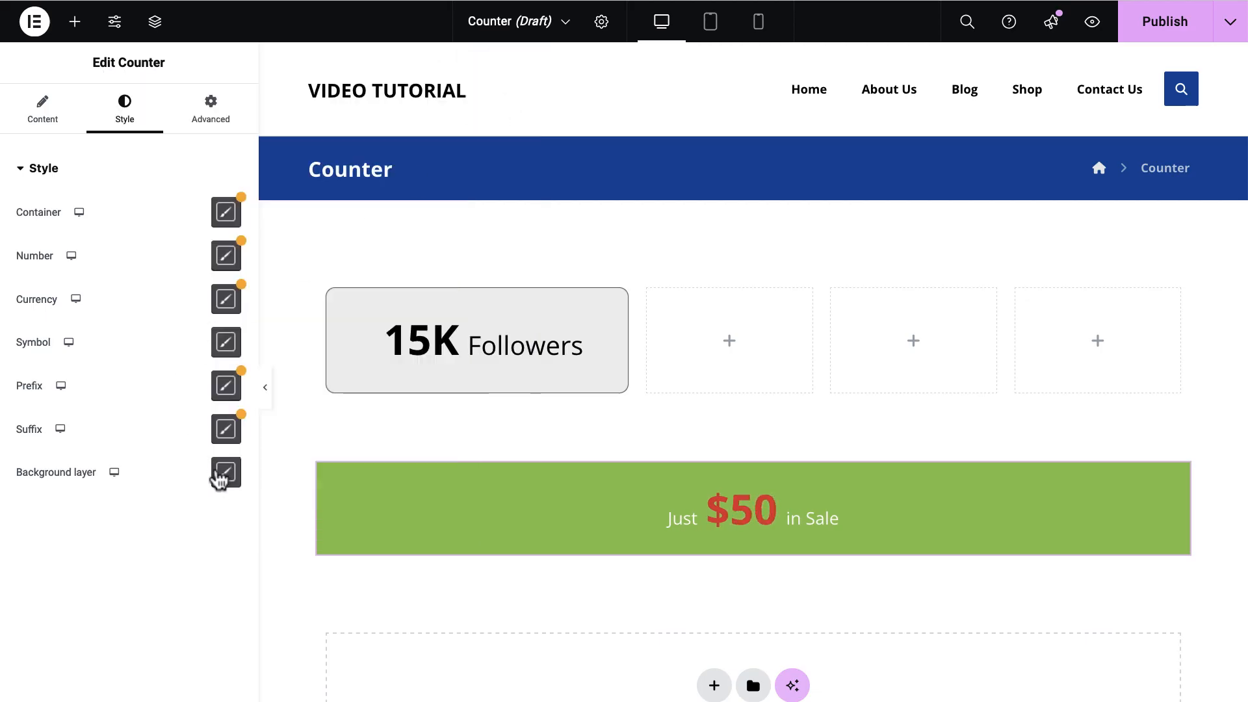
- Try #3f51b5 as the background layer's color, replace it with the blue #0045a0 and close the layer's style settings
{"action": "left_click", "coordinate": [216, 472]}
{"action": "left_click_drag", "start_coordinate": [435, 91], "coordinate": [125, 83]}
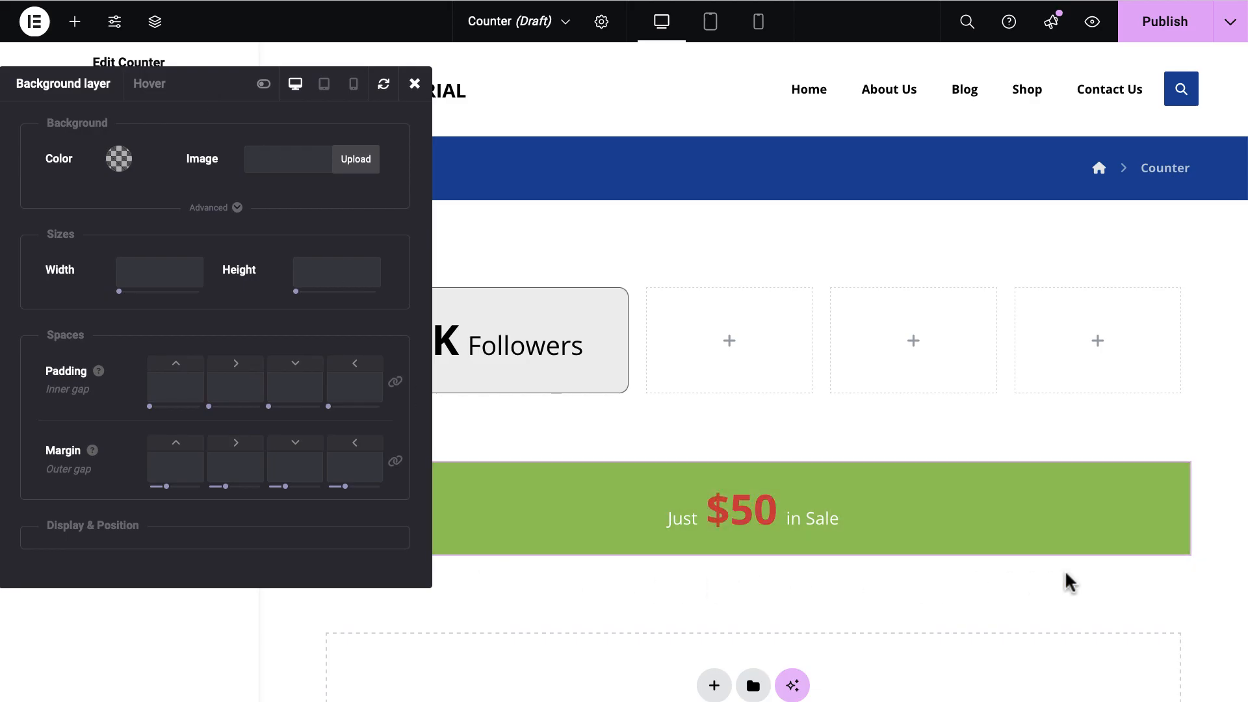
{"action": "left_click", "coordinate": [116, 164]}
{"action": "left_click", "coordinate": [186, 356]}
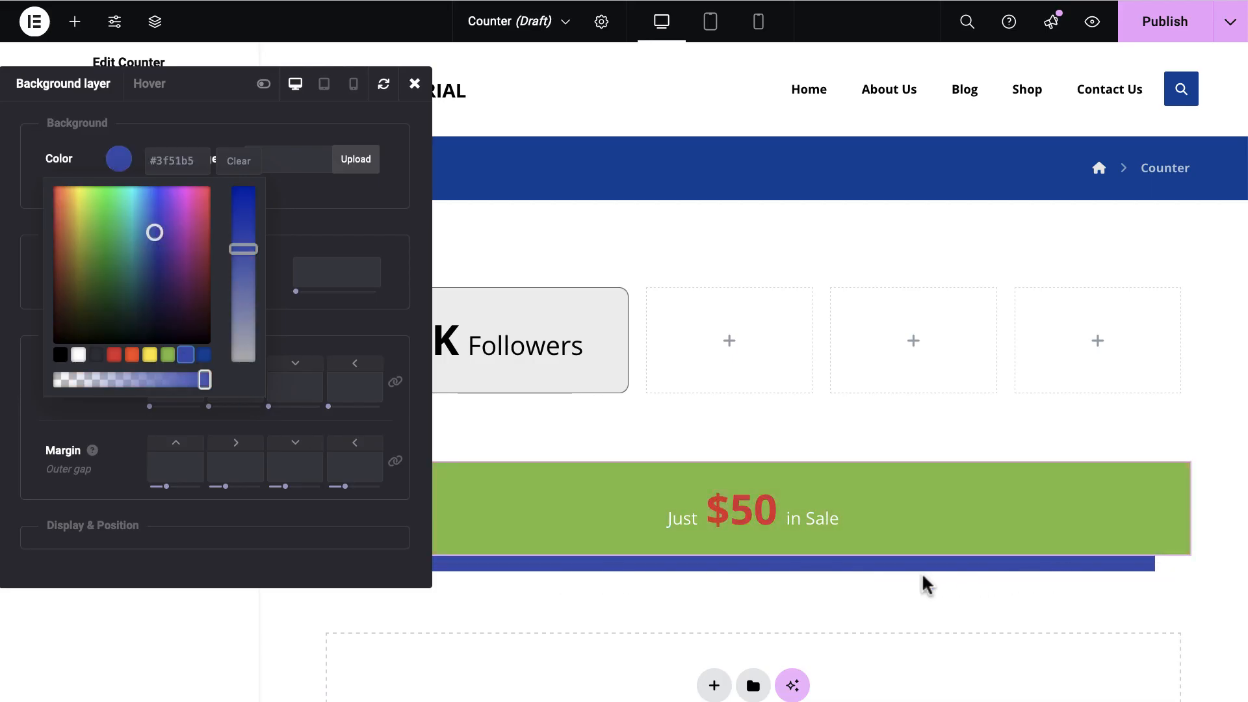
{"action": "left_click", "coordinate": [205, 356]}
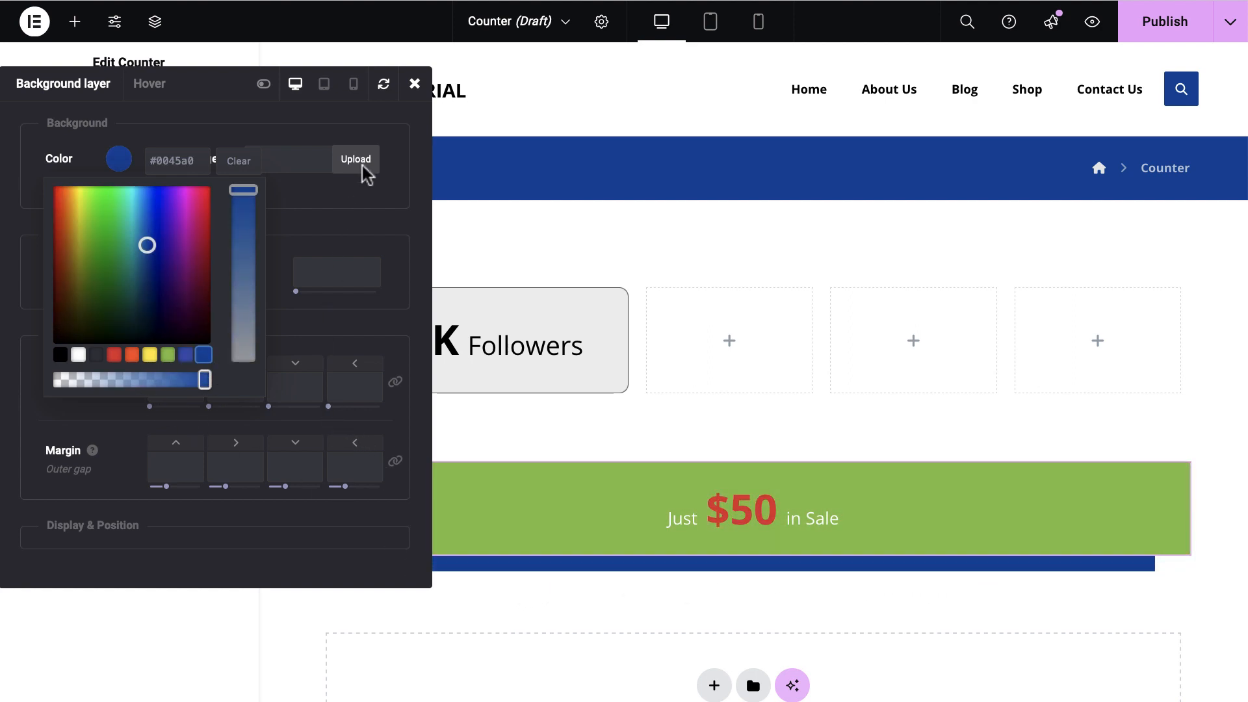
{"action": "left_click", "coordinate": [414, 85]}
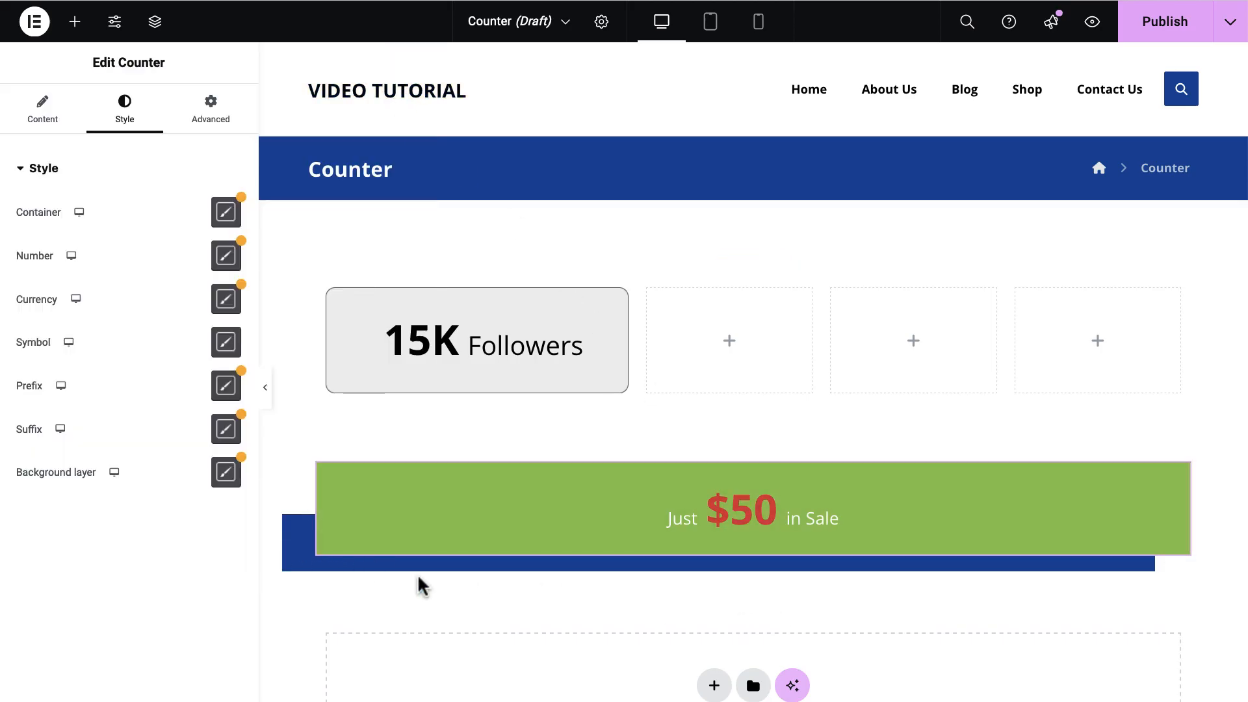
- Show the background layer's advanced style options and set its element position to 44px from the top and -23px from the left
{"action": "left_click", "coordinate": [226, 472]}
{"action": "left_click_drag", "start_coordinate": [188, 96], "coordinate": [1012, 41]}
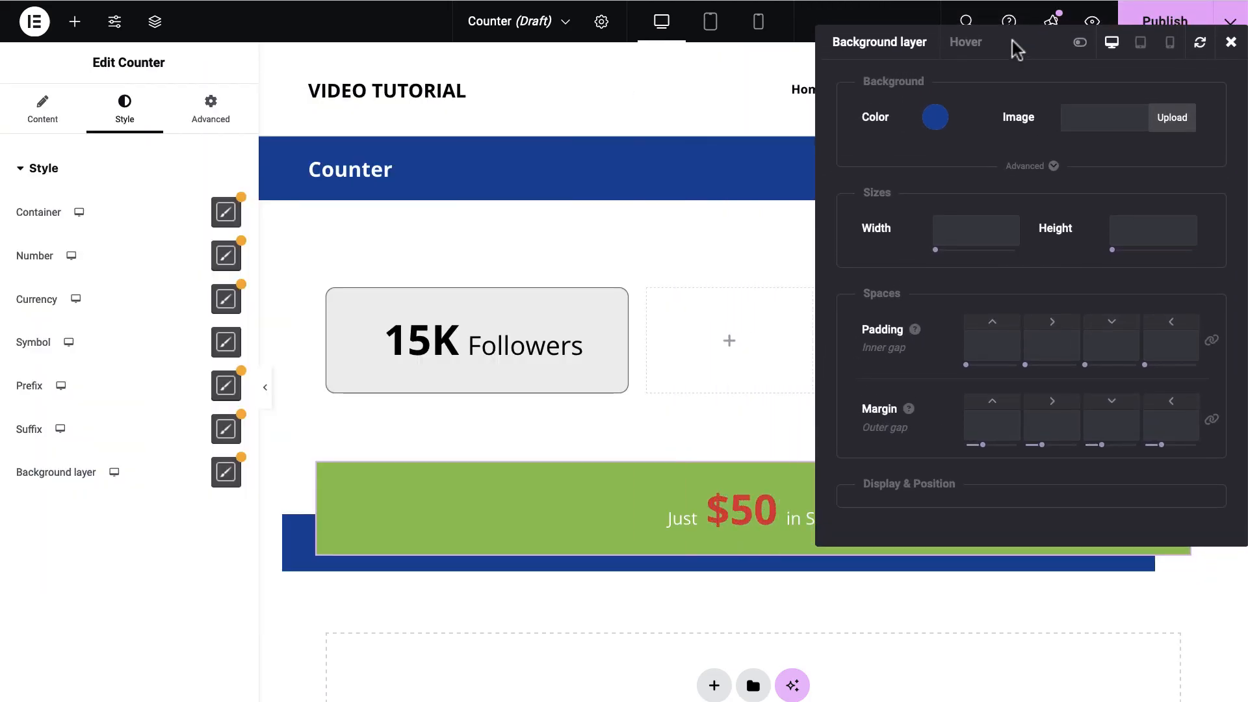
{"action": "left_click", "coordinate": [1080, 42]}
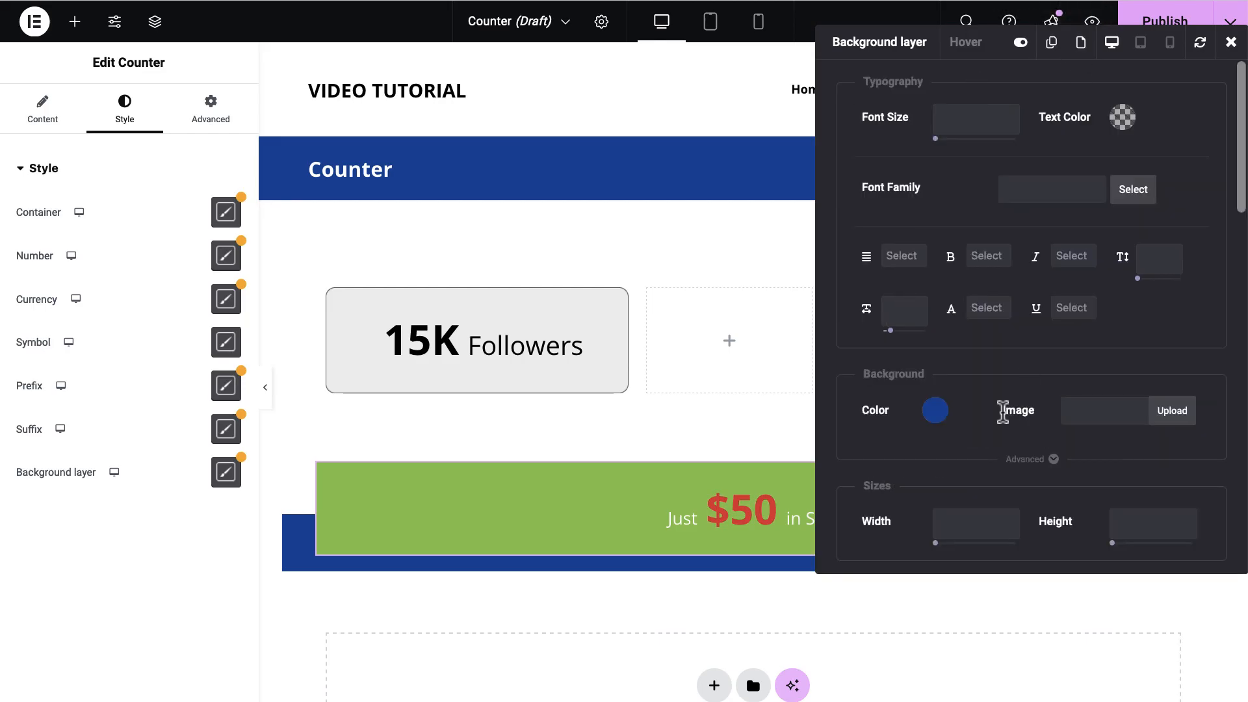
{"action": "scroll", "coordinate": [1001, 413], "scroll_direction": "down", "scroll_amount": 6}
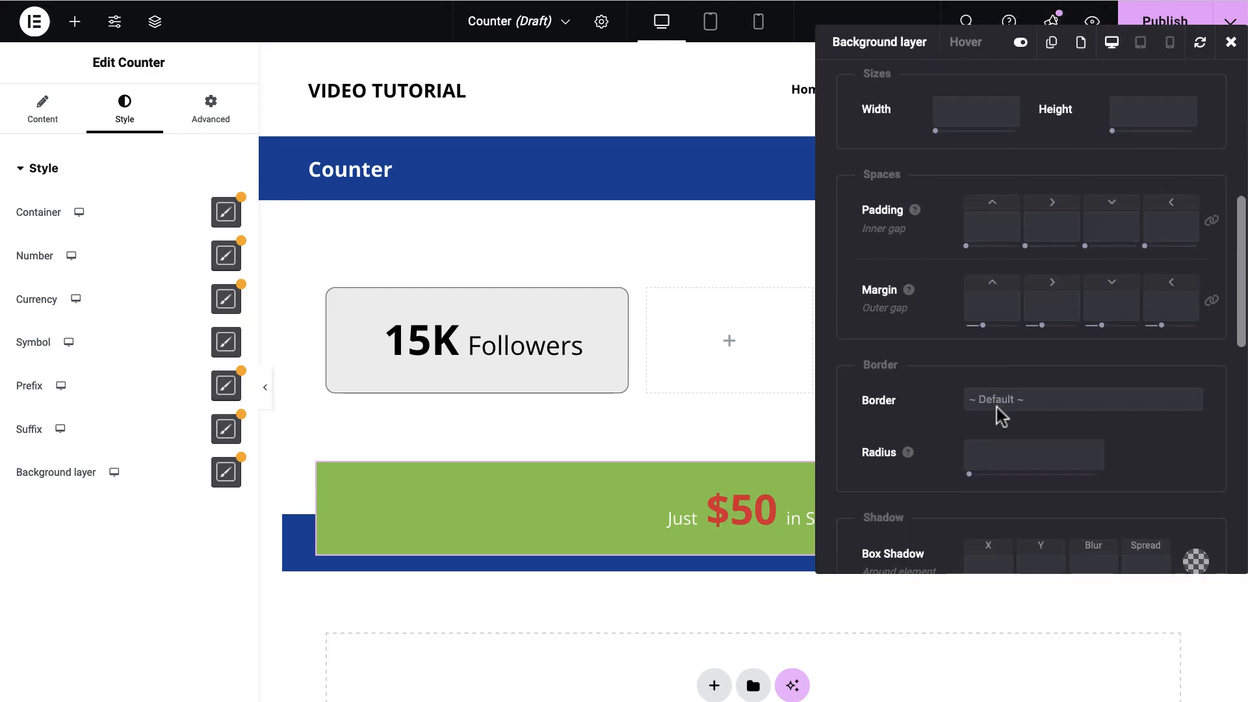
{"action": "scroll", "coordinate": [1001, 413], "scroll_direction": "down", "scroll_amount": 10}
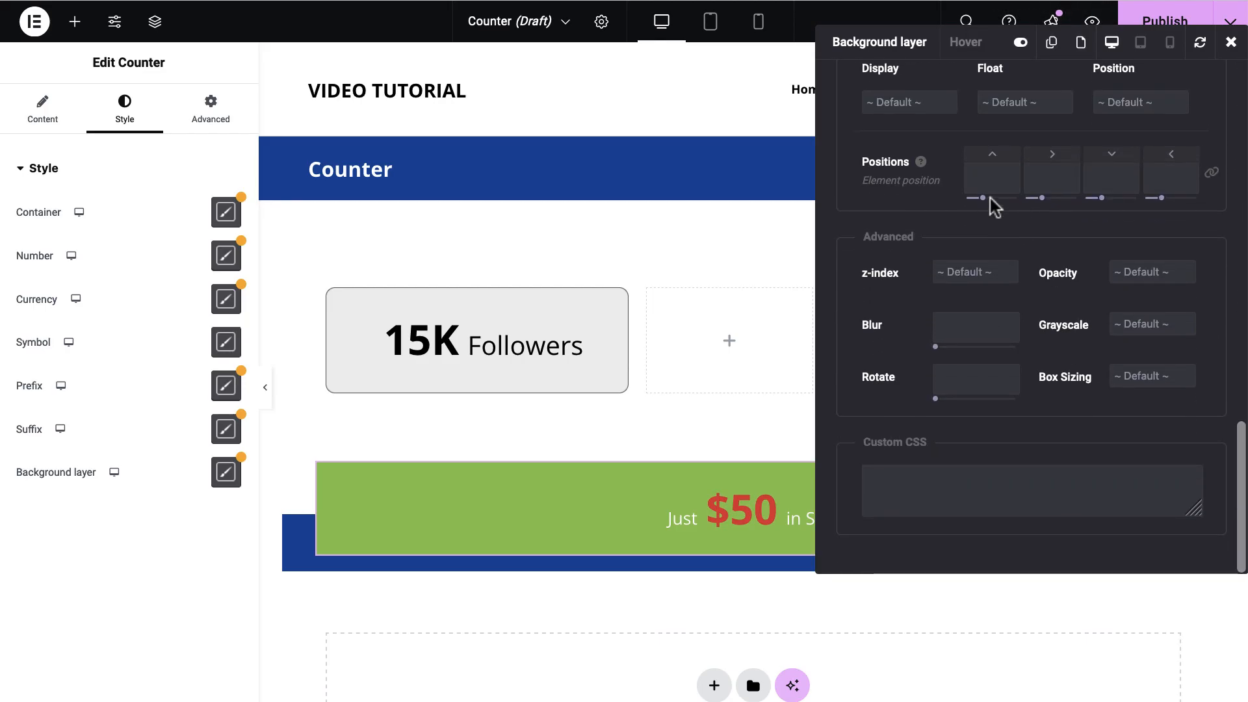
{"action": "mouse_move", "coordinate": [993, 208]}
{"action": "left_mouse_down"}
{"action": "mouse_move", "coordinate": [1009, 201]}
{"action": "mouse_move", "coordinate": [997, 202]}
{"action": "left_mouse_up"}
{"action": "mouse_move", "coordinate": [1165, 206]}
{"action": "left_mouse_down"}
{"action": "mouse_move", "coordinate": [1186, 210]}
{"action": "mouse_move", "coordinate": [1143, 207]}
{"action": "mouse_move", "coordinate": [1172, 206]}
{"action": "mouse_move", "coordinate": [1159, 209]}
{"action": "left_mouse_up"}
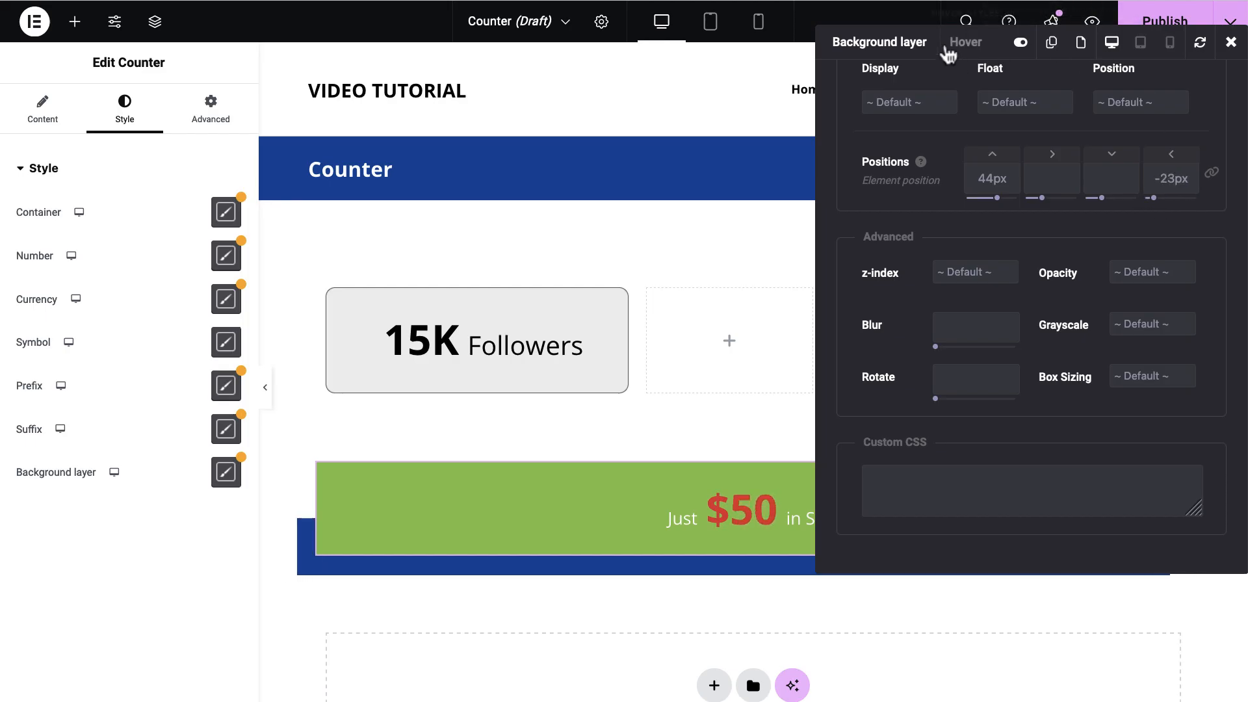
- Check the background layer's hover style settings and close them
{"action": "left_click_drag", "start_coordinate": [947, 42], "coordinate": [627, 39]}
{"action": "left_click", "coordinate": [767, 39]}
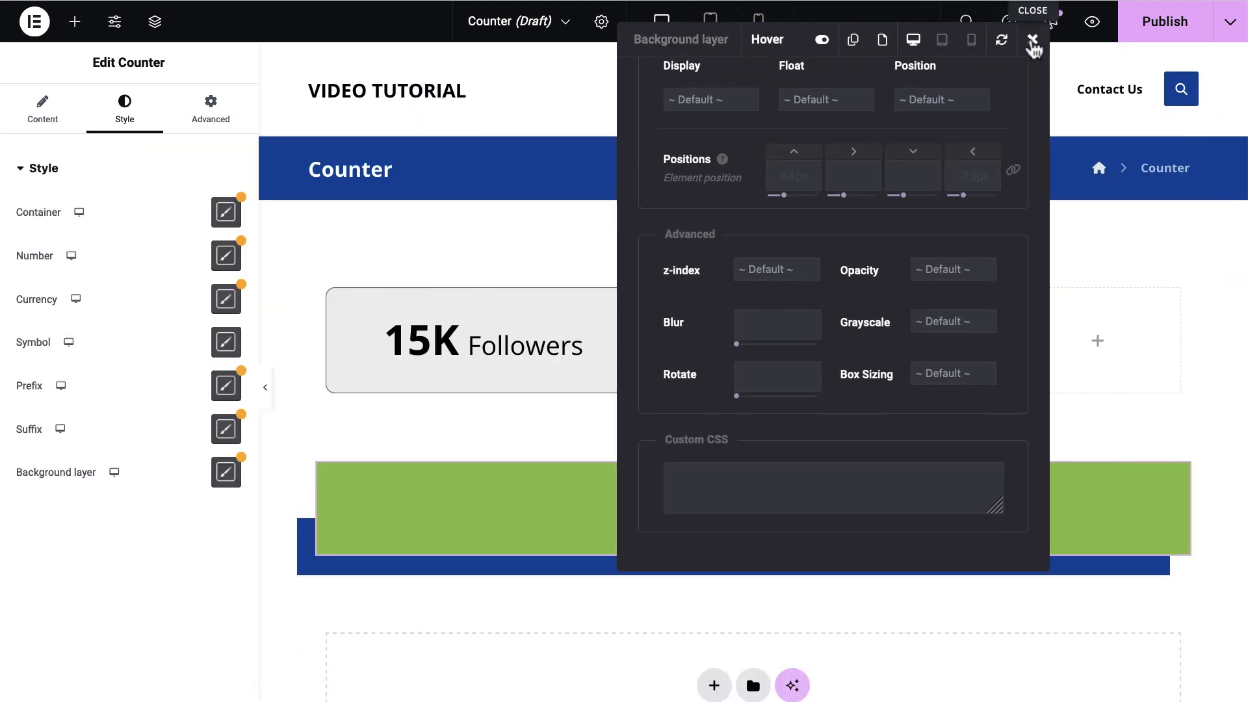
{"action": "left_click", "coordinate": [1033, 41]}
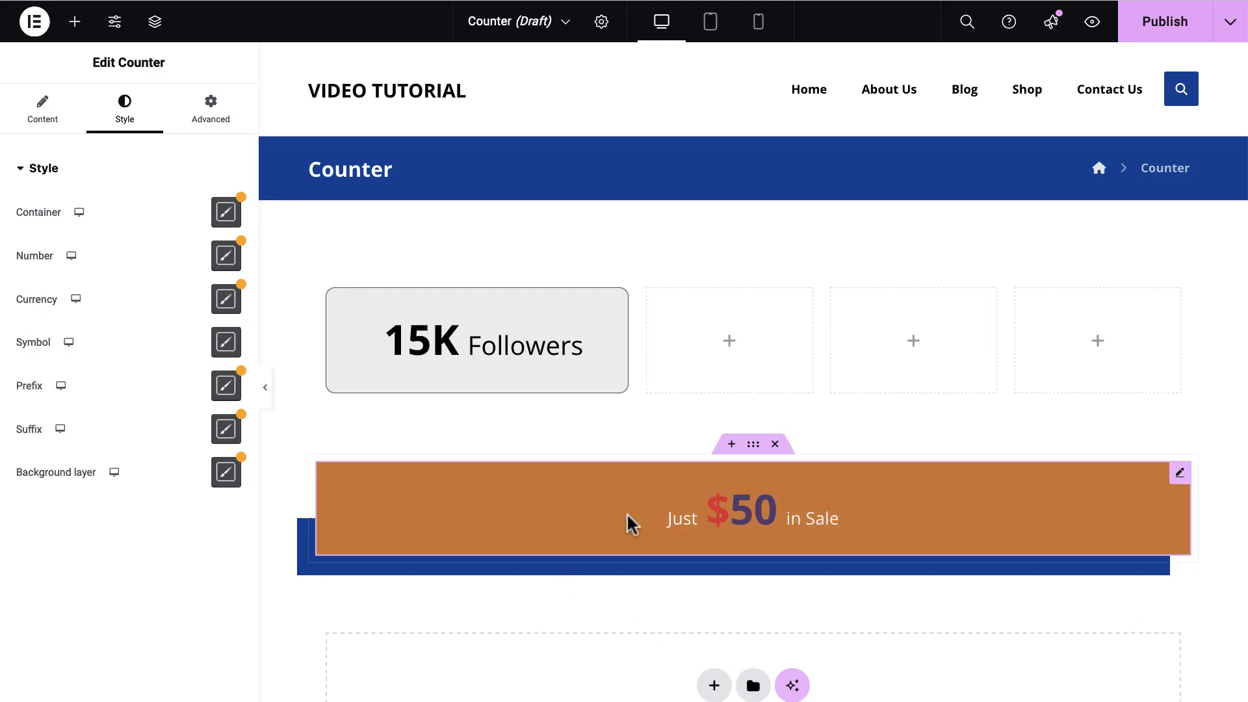
- Try the sale counter in the empty second column of the first row, and move it back to its own container
{"action": "left_click_drag", "start_coordinate": [687, 507], "coordinate": [712, 333]}
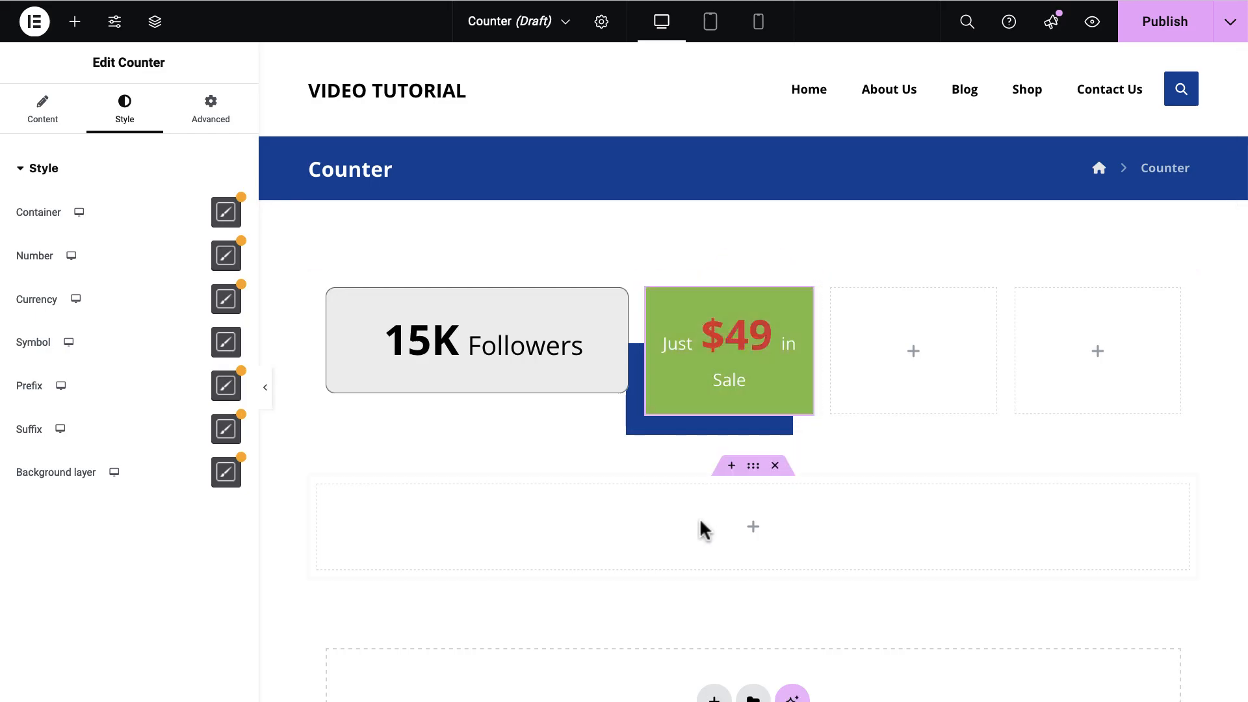
{"action": "left_click_drag", "start_coordinate": [802, 323], "coordinate": [779, 506]}
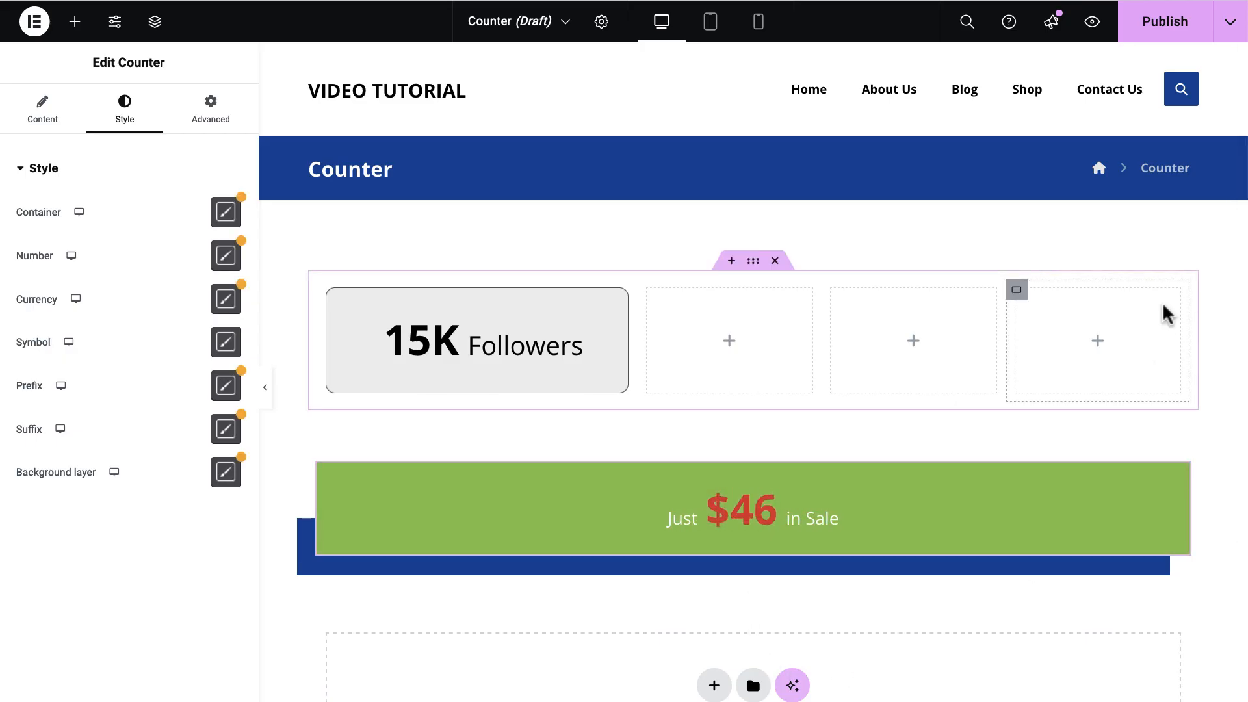
- Publish the Counter page
{"action": "scroll", "coordinate": [1162, 301], "scroll_direction": "down", "scroll_amount": 4}
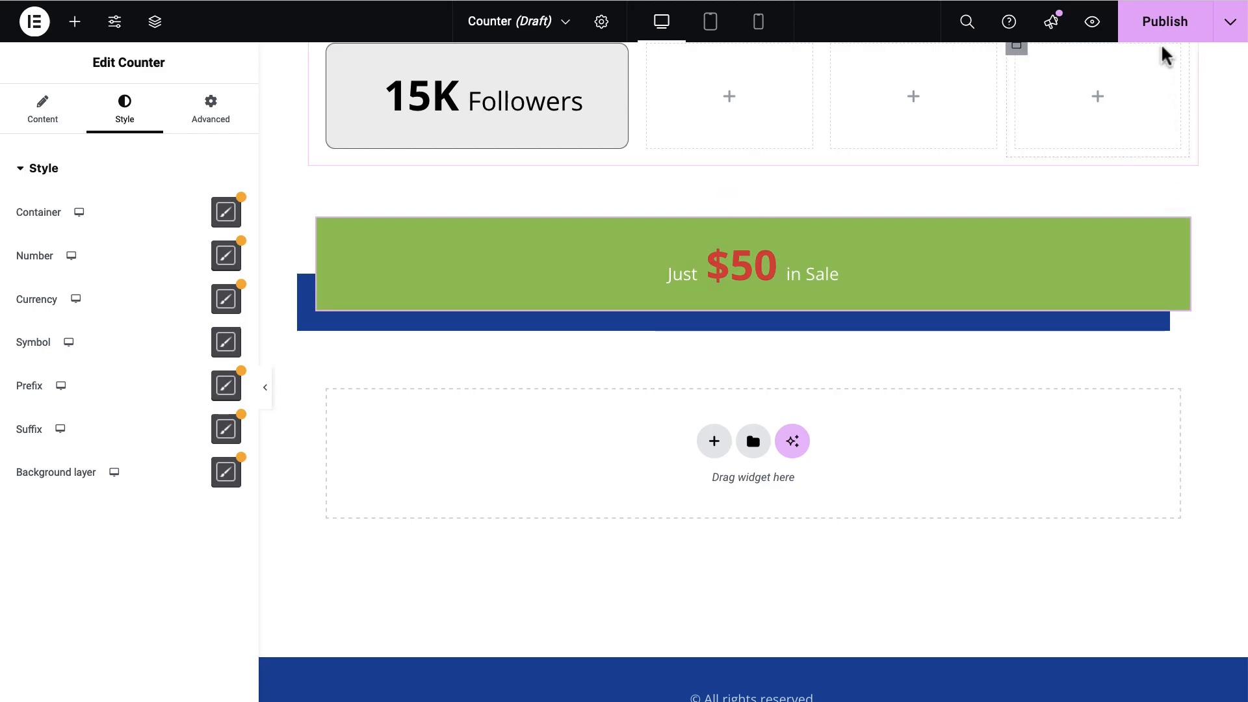
{"action": "left_click", "coordinate": [1167, 23]}
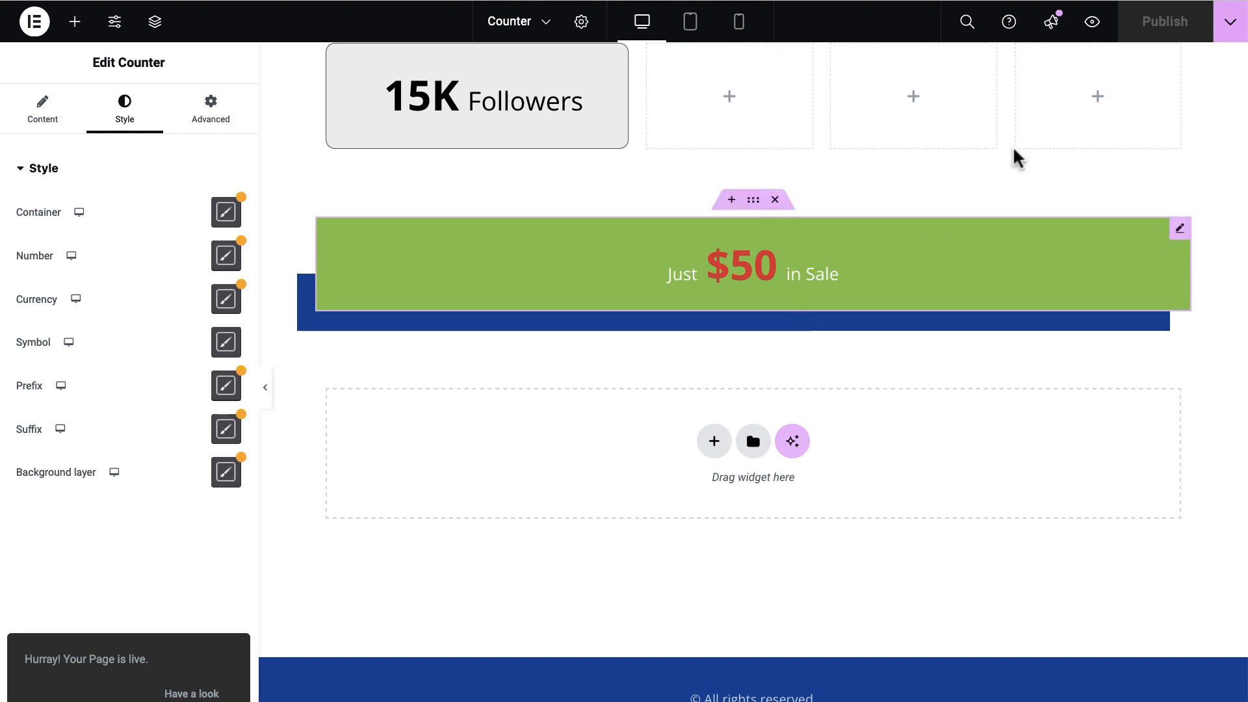
{"action": "left_click", "coordinate": [1230, 23]}
{"action": "left_click", "coordinate": [1142, 156]}
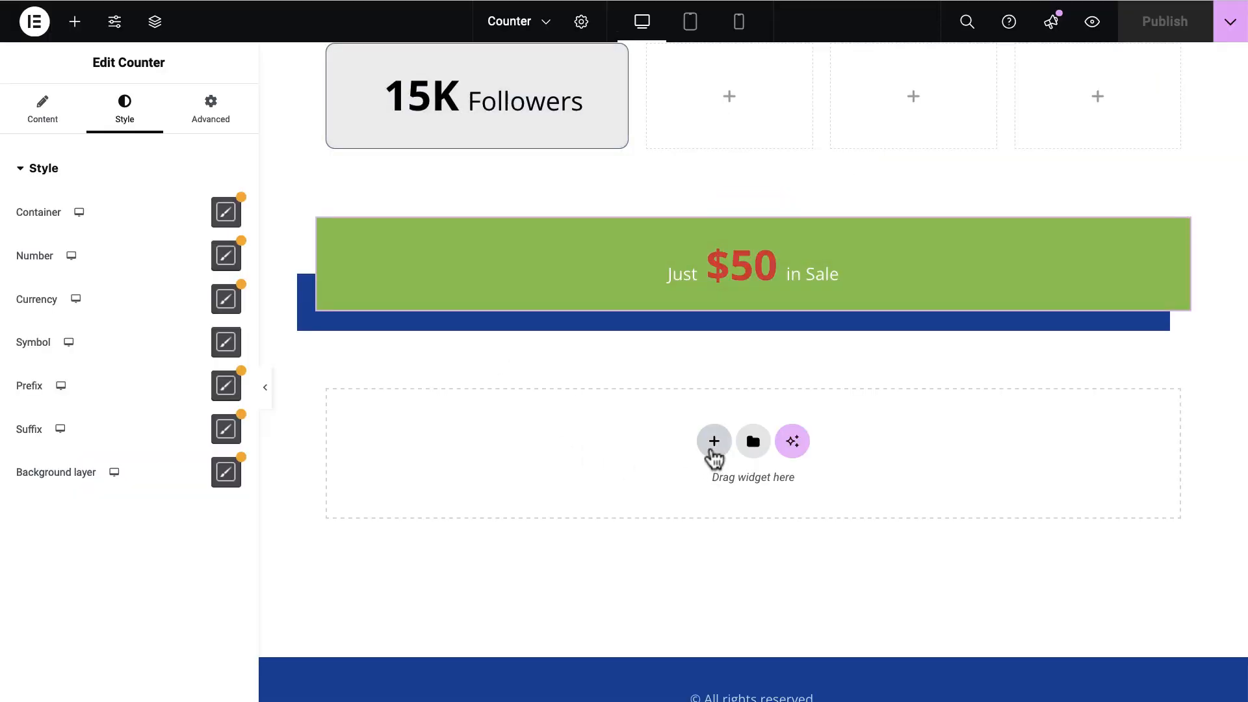
{"action": "left_click", "coordinate": [714, 443]}
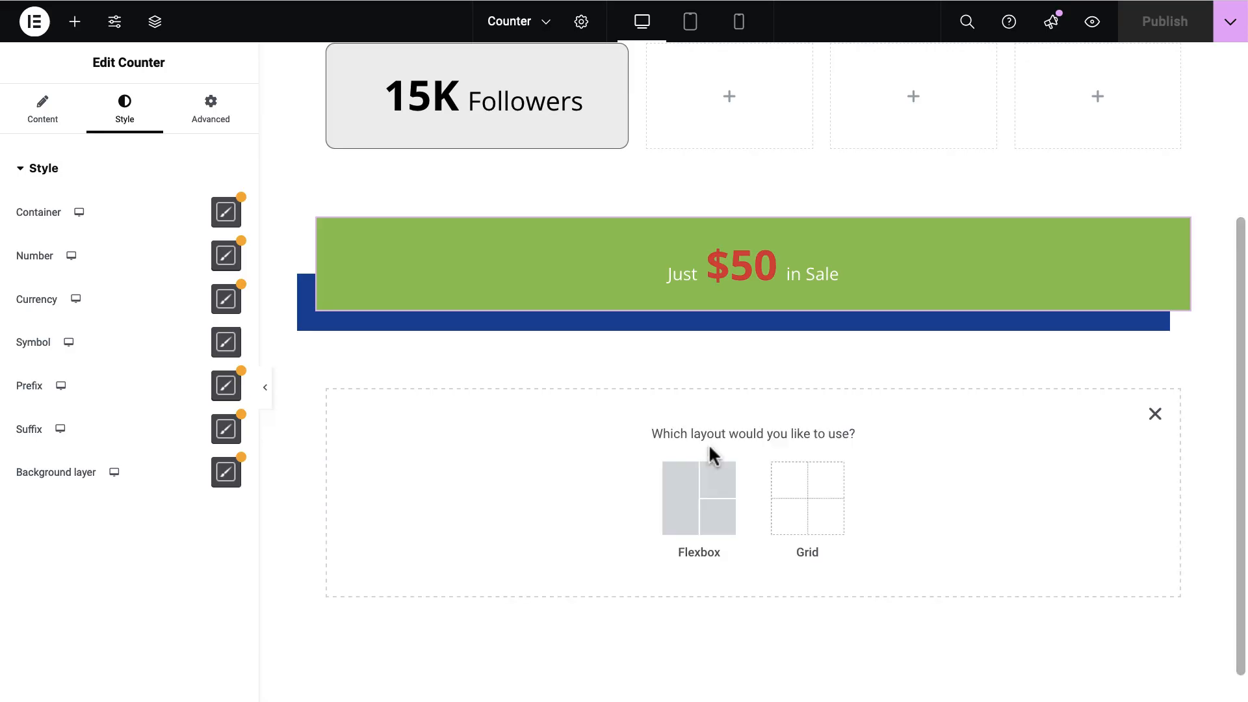
{"action": "left_click", "coordinate": [709, 479]}
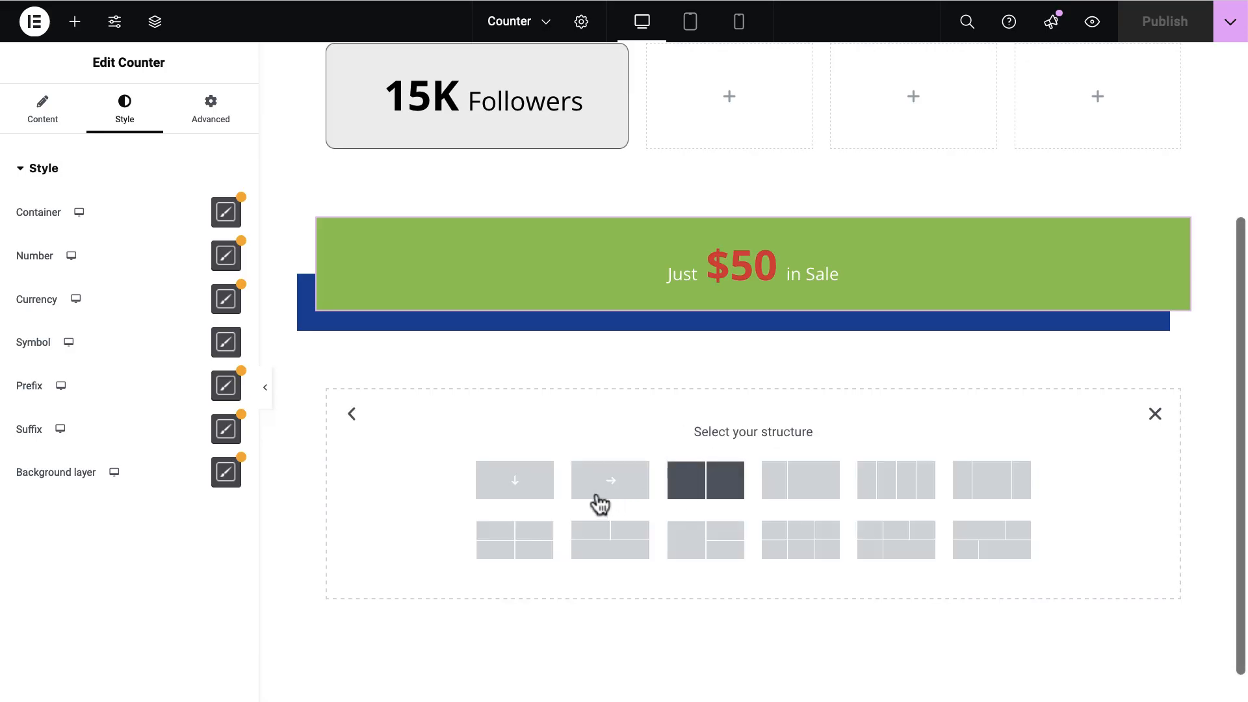
{"action": "left_click", "coordinate": [524, 495]}
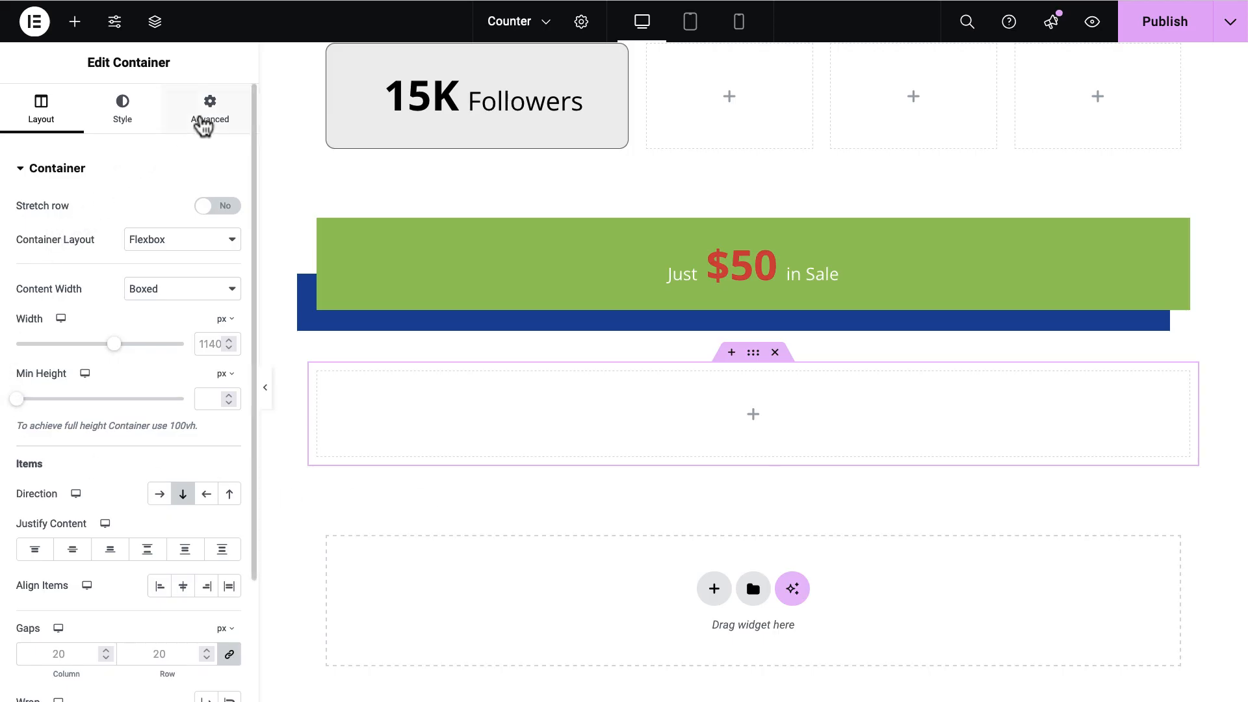
{"action": "left_click", "coordinate": [207, 114]}
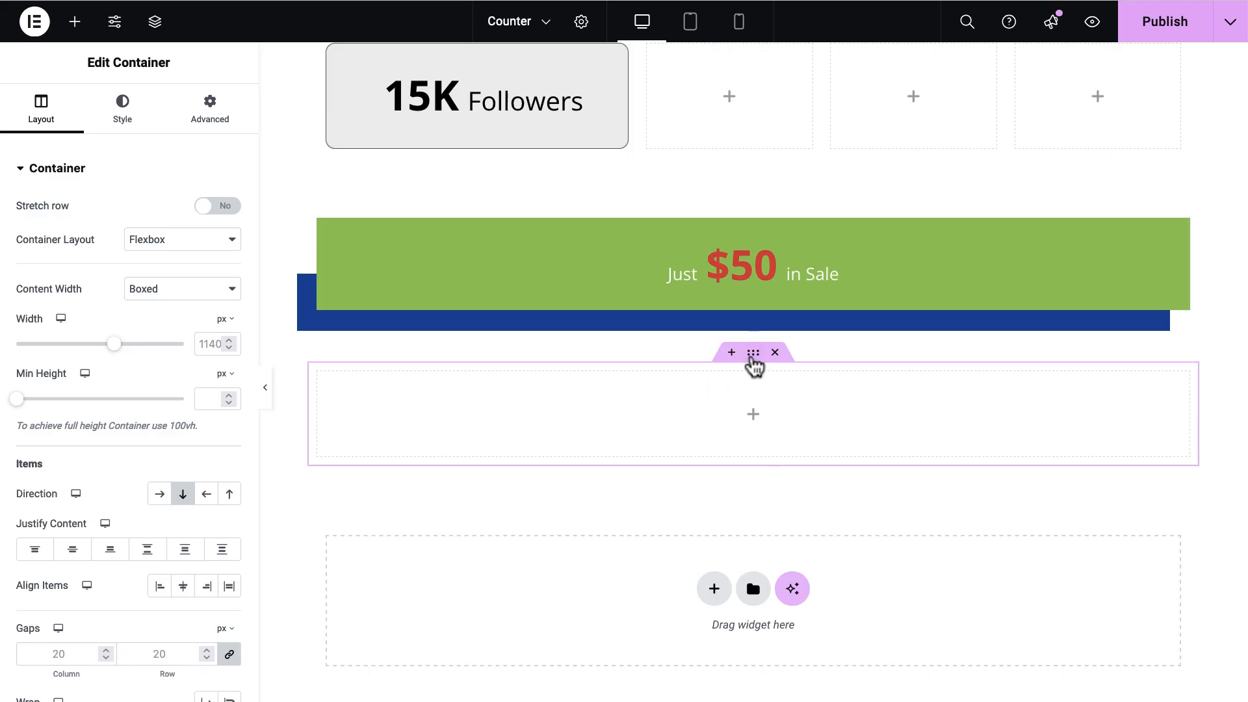
{"action": "left_click", "coordinate": [110, 114]}
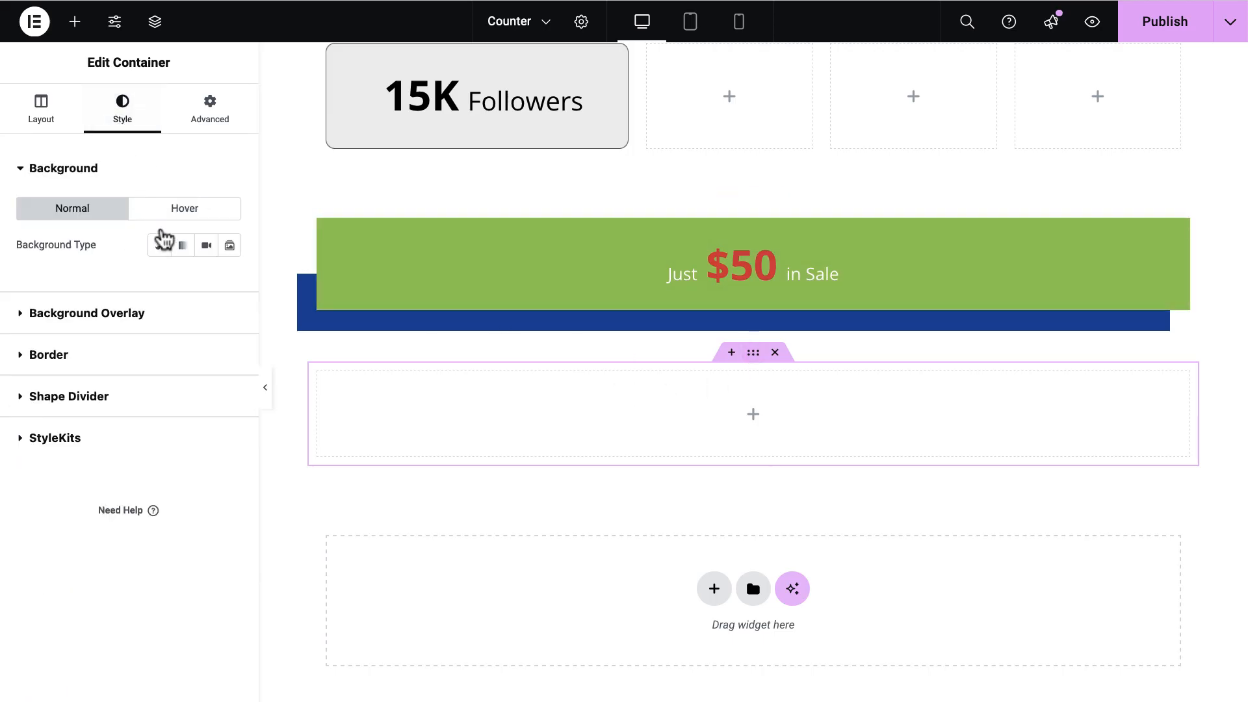
{"action": "left_click", "coordinate": [162, 250]}
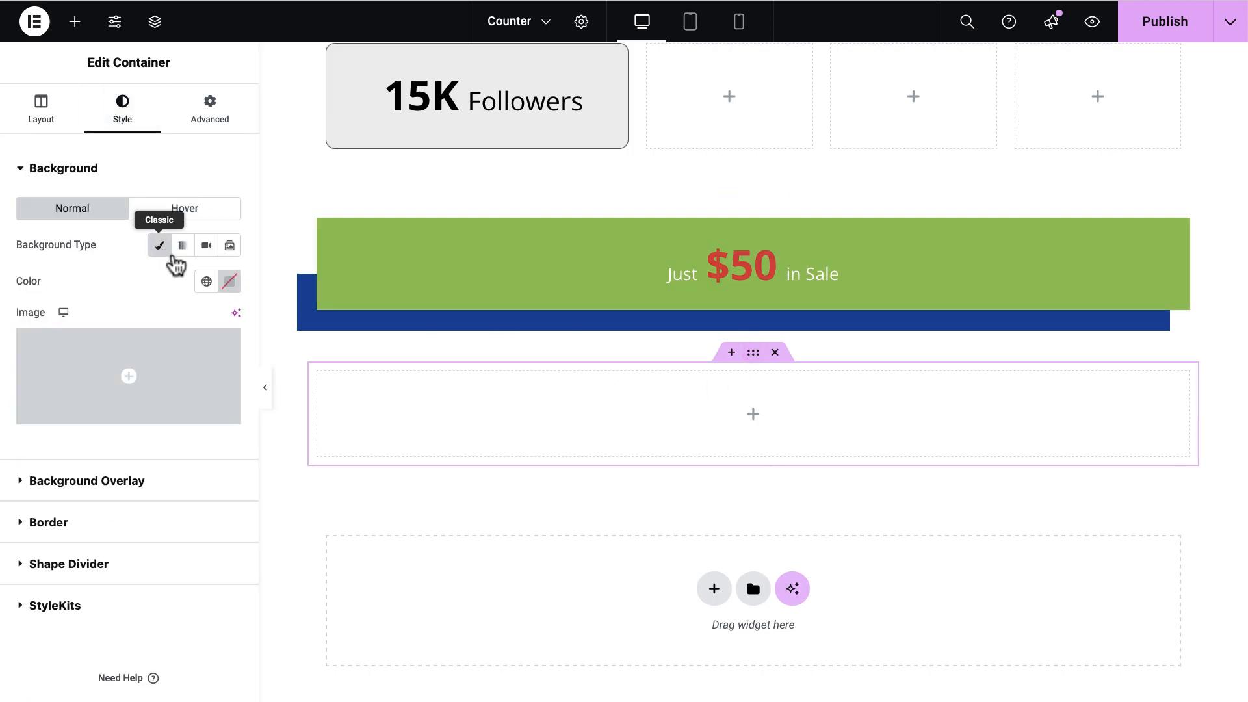
{"action": "left_click", "coordinate": [776, 353]}
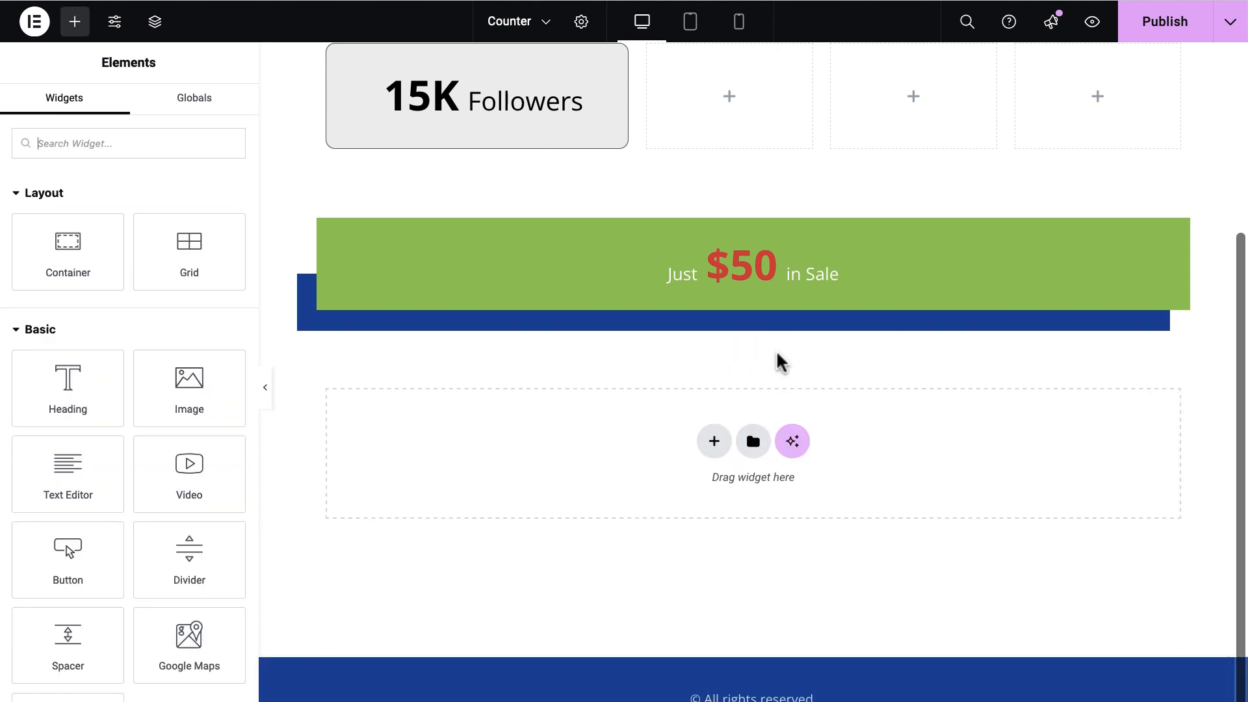
- Add a flexbox container with the single-column downward structure below the sale counter
{"action": "left_click", "coordinate": [713, 442]}
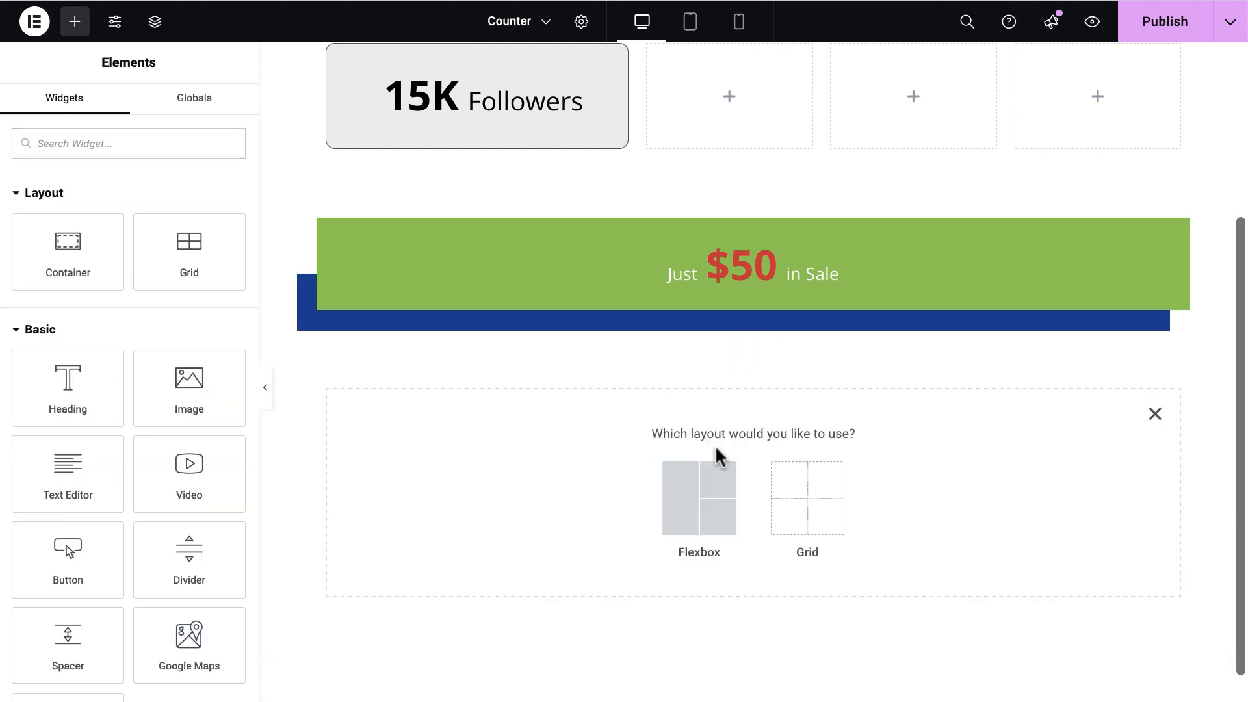
{"action": "left_click", "coordinate": [692, 504]}
{"action": "left_click", "coordinate": [537, 495]}
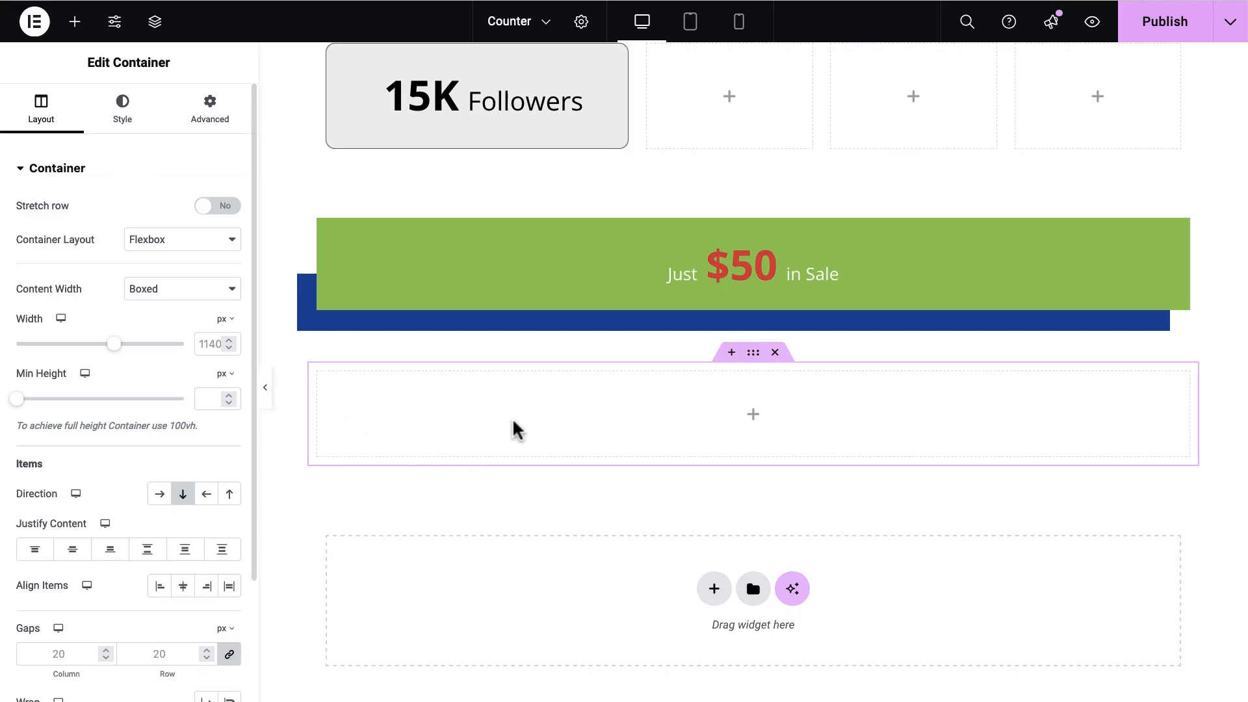
- Search the widgets for "coun" and place the orange 10+ Counter widget in the new container
{"action": "left_click", "coordinate": [754, 416]}
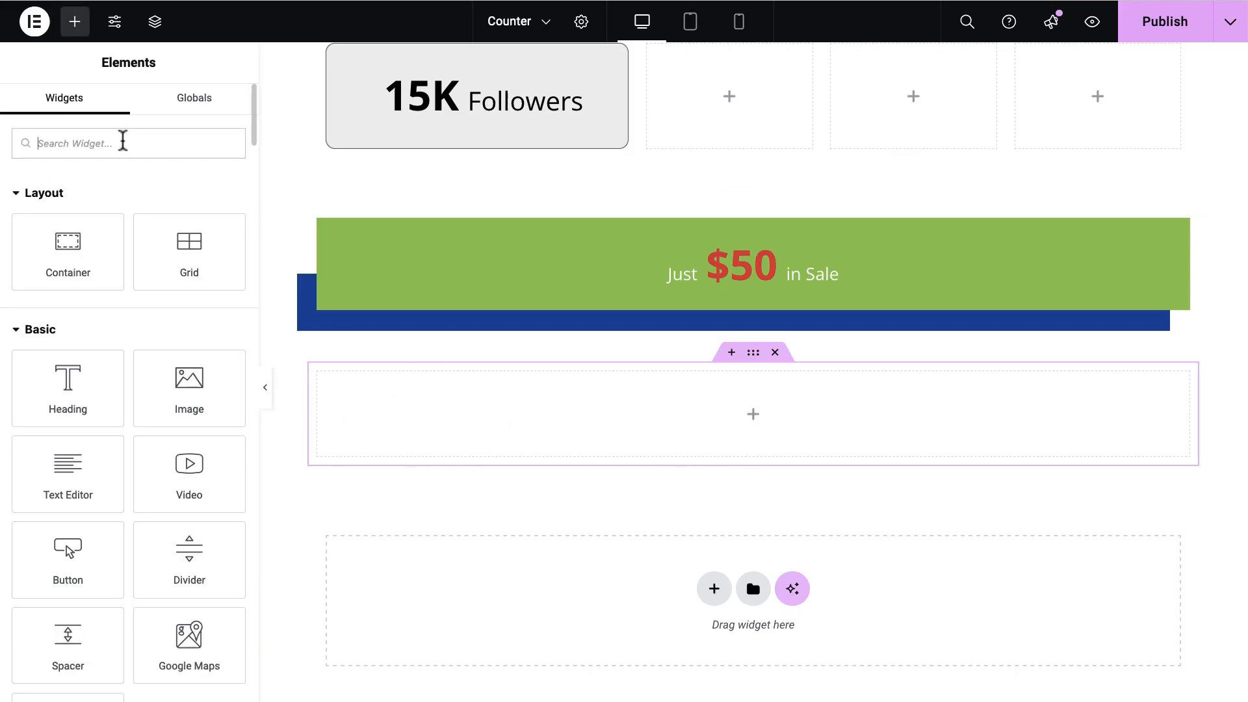
{"action": "left_click", "coordinate": [122, 142]}
{"action": "type", "text": "coun"}
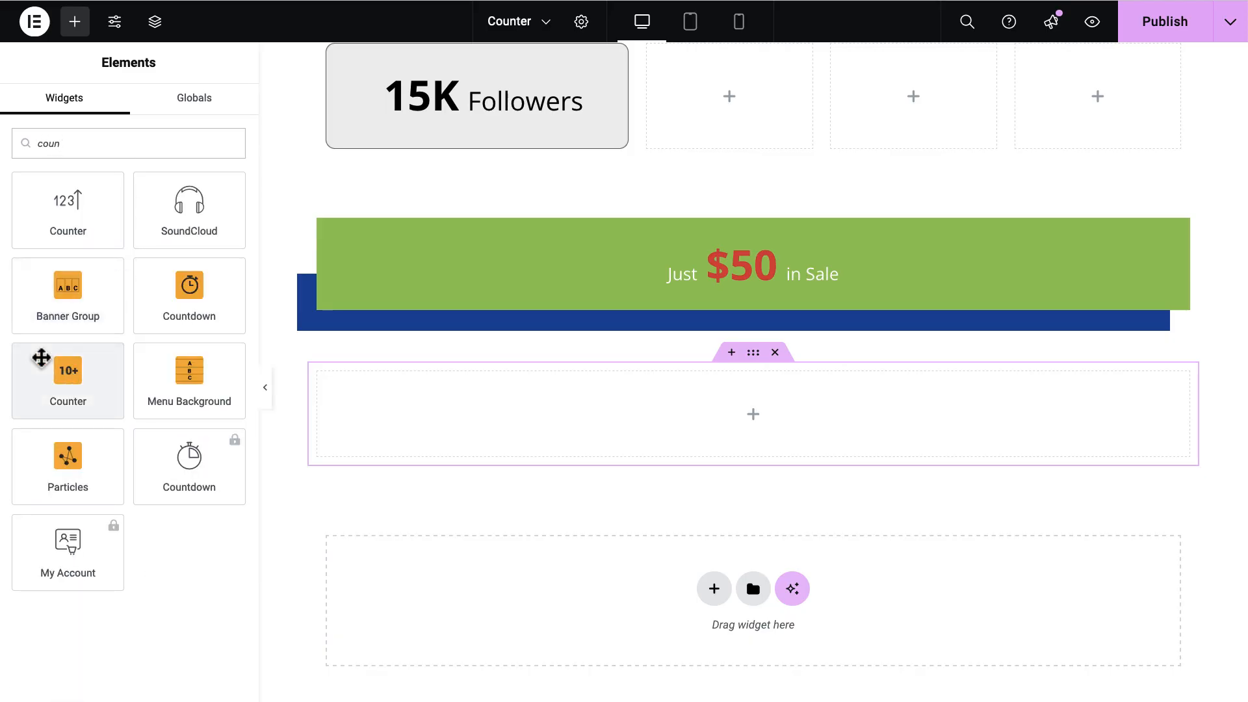
{"action": "left_click_drag", "start_coordinate": [62, 370], "coordinate": [607, 408]}
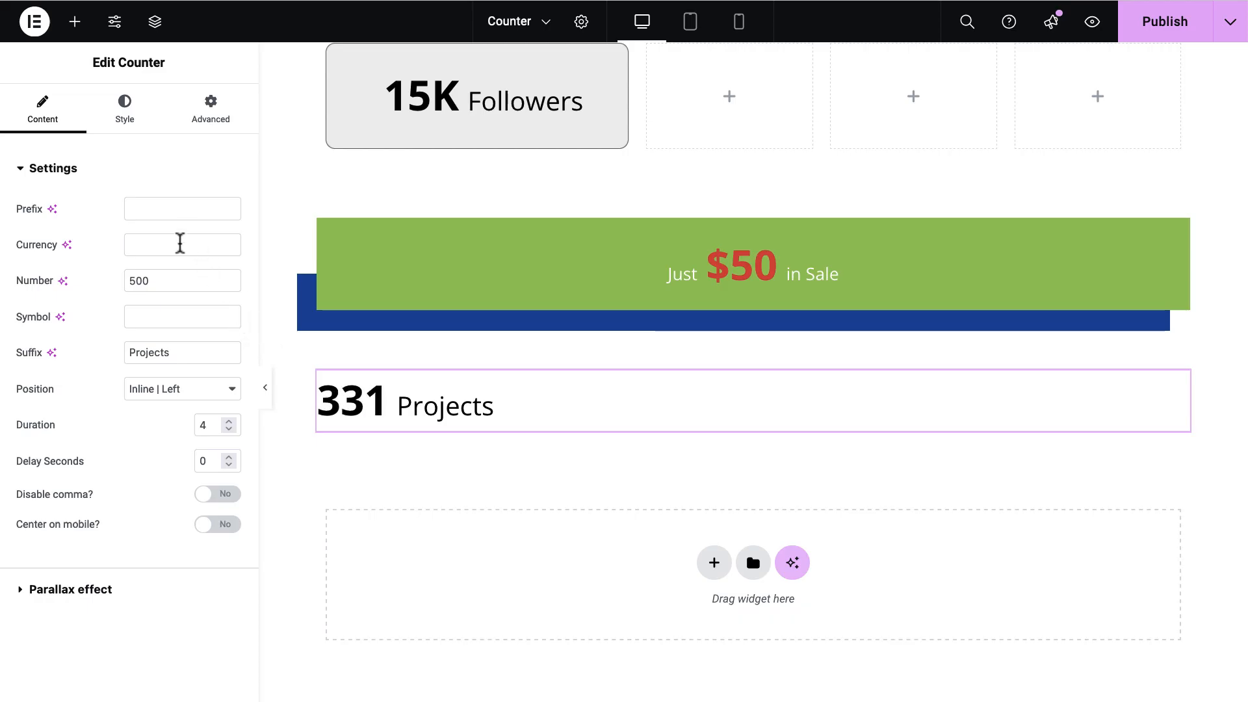
- Set the Projects counter's number to 22 and its symbol to K
{"action": "left_click", "coordinate": [170, 282]}
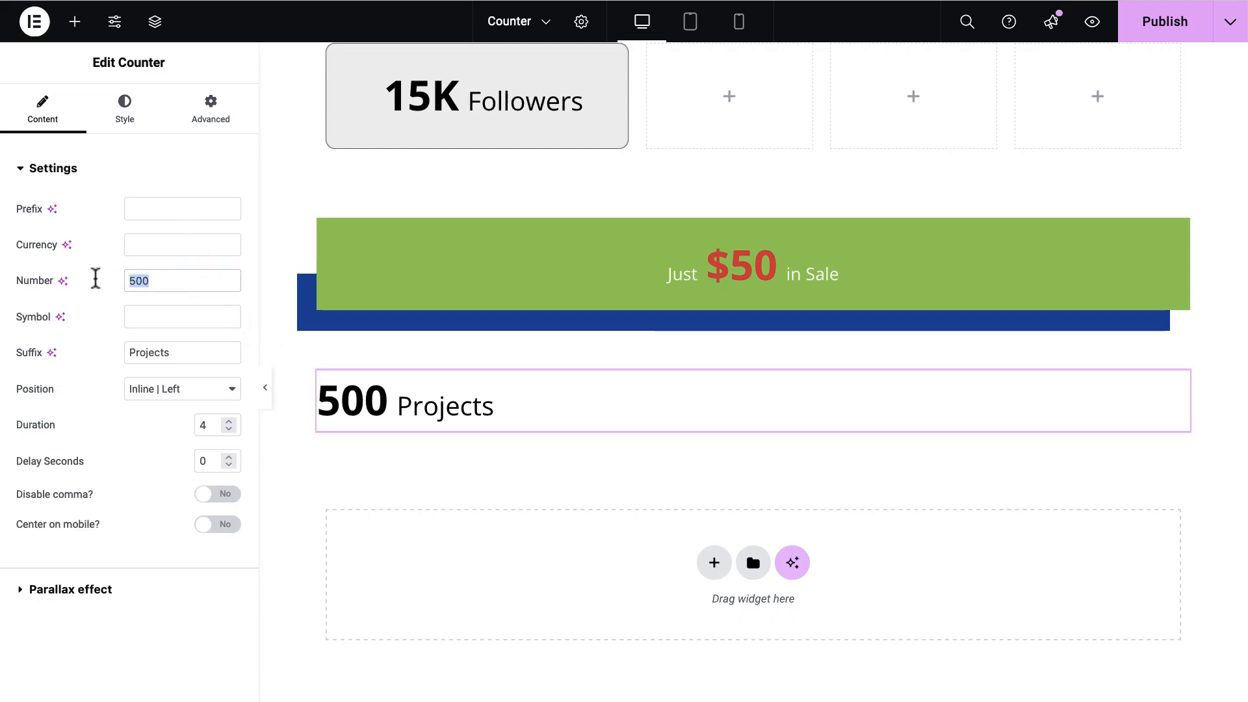
{"action": "type", "text": "22"}
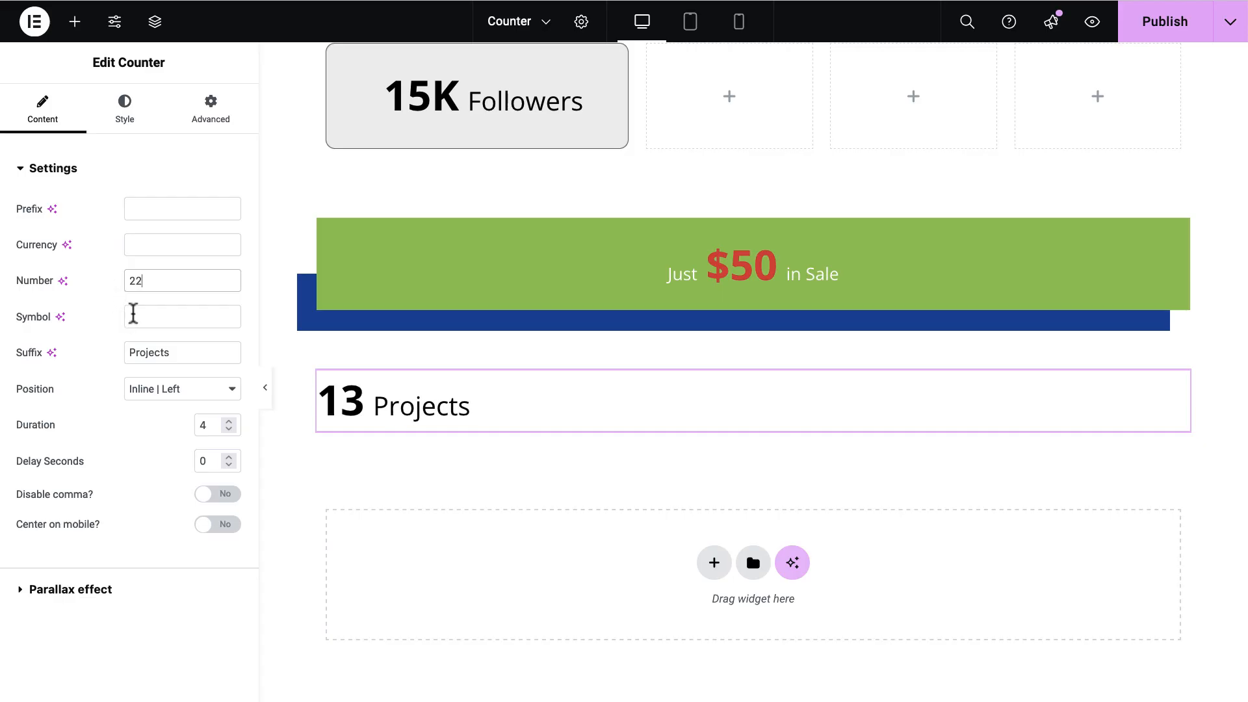
{"action": "left_click", "coordinate": [144, 316]}
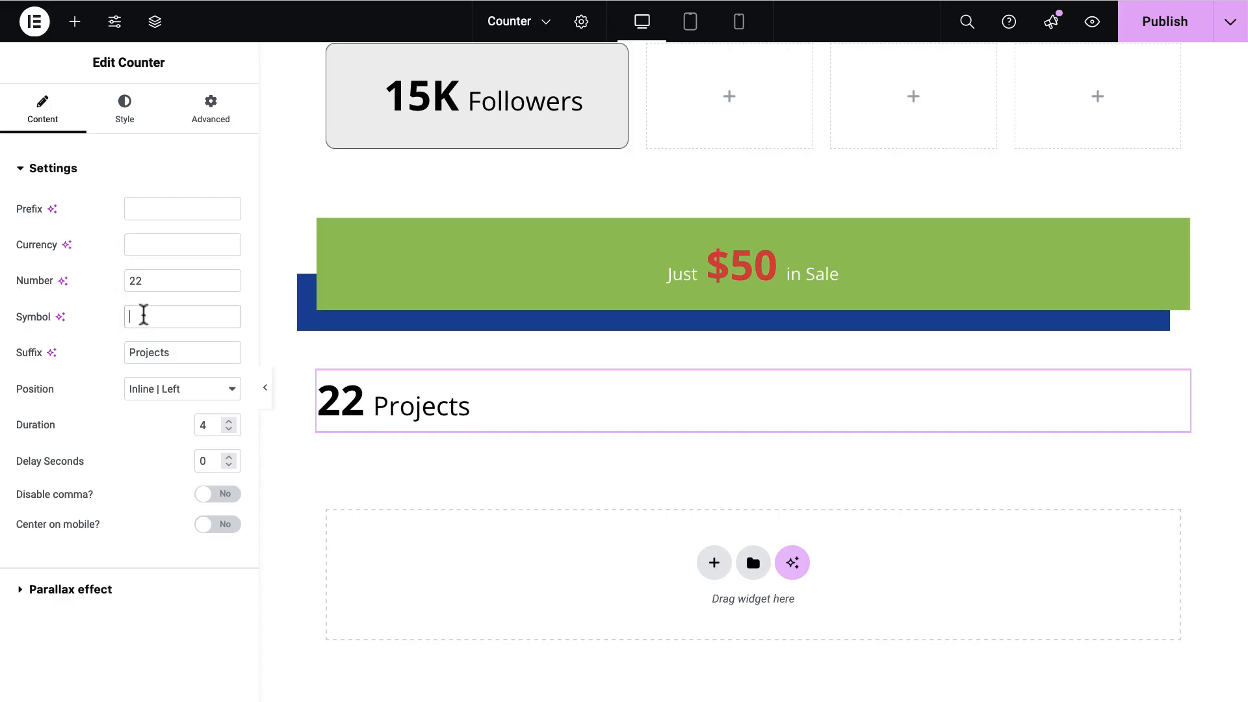
{"action": "type", "text": "K"}
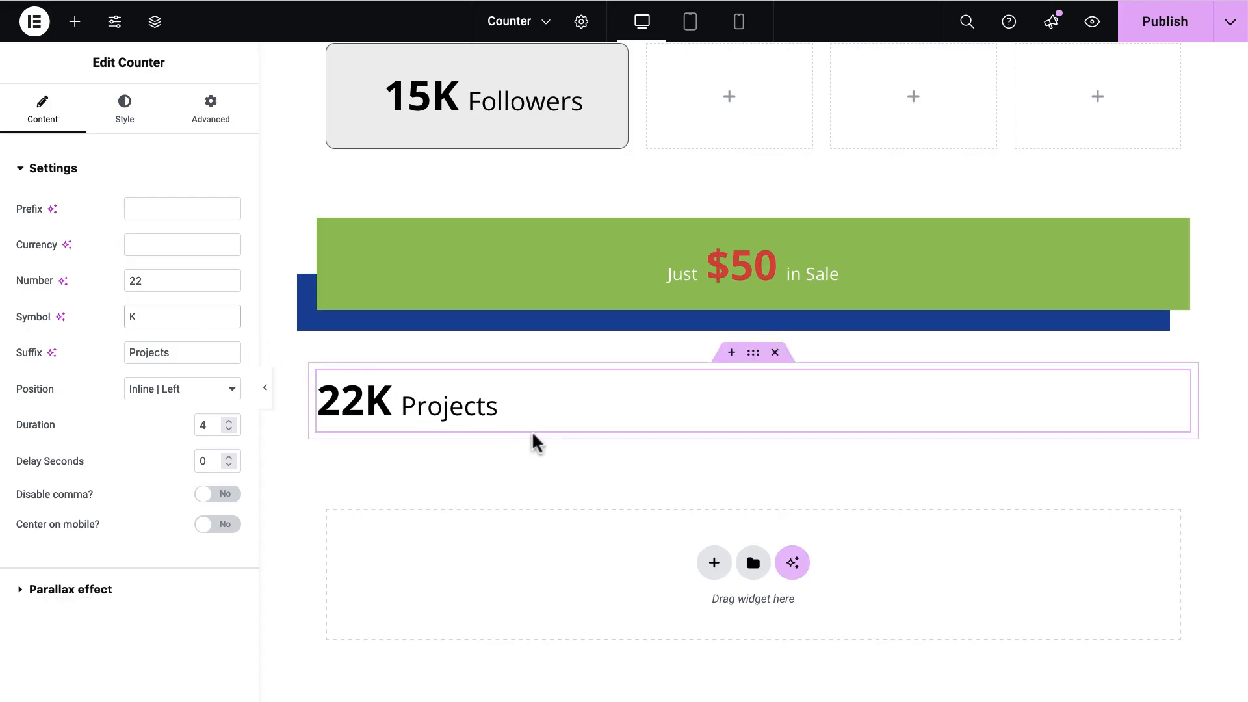
- Try the Block | Left position for the Projects counter, and set it to Block | Center
{"action": "left_click", "coordinate": [215, 402]}
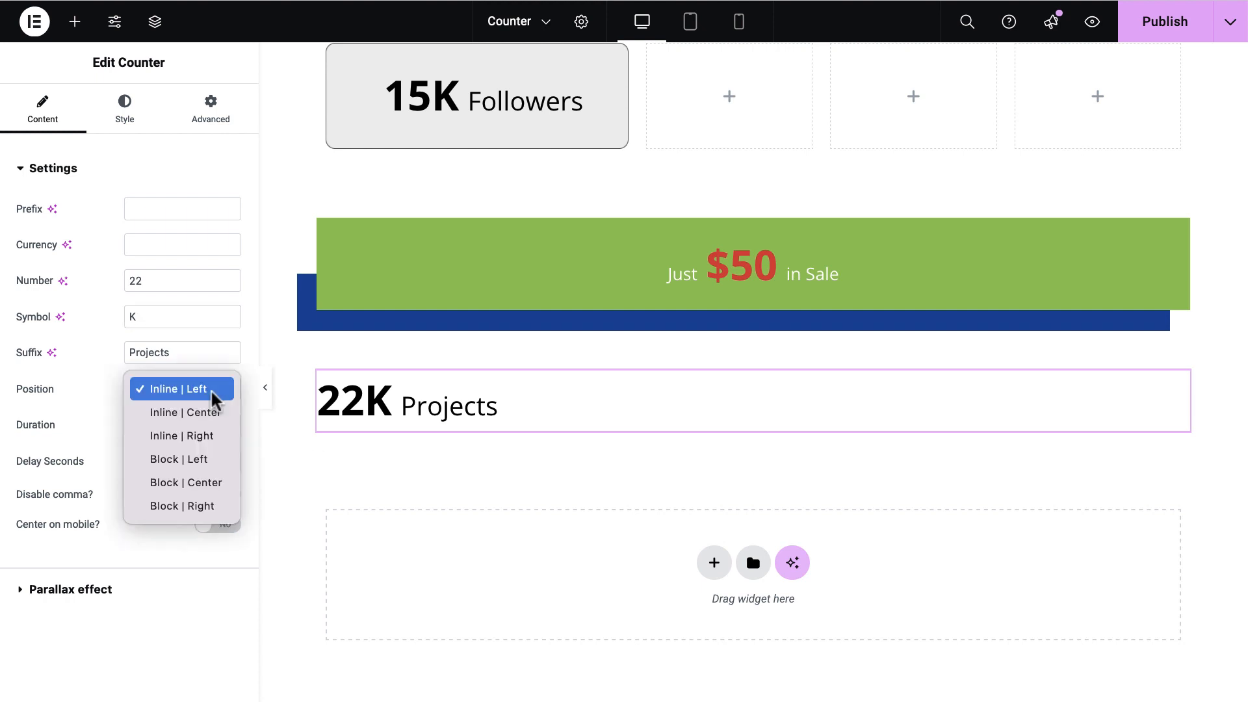
{"action": "left_click", "coordinate": [209, 459]}
{"action": "left_click", "coordinate": [201, 389]}
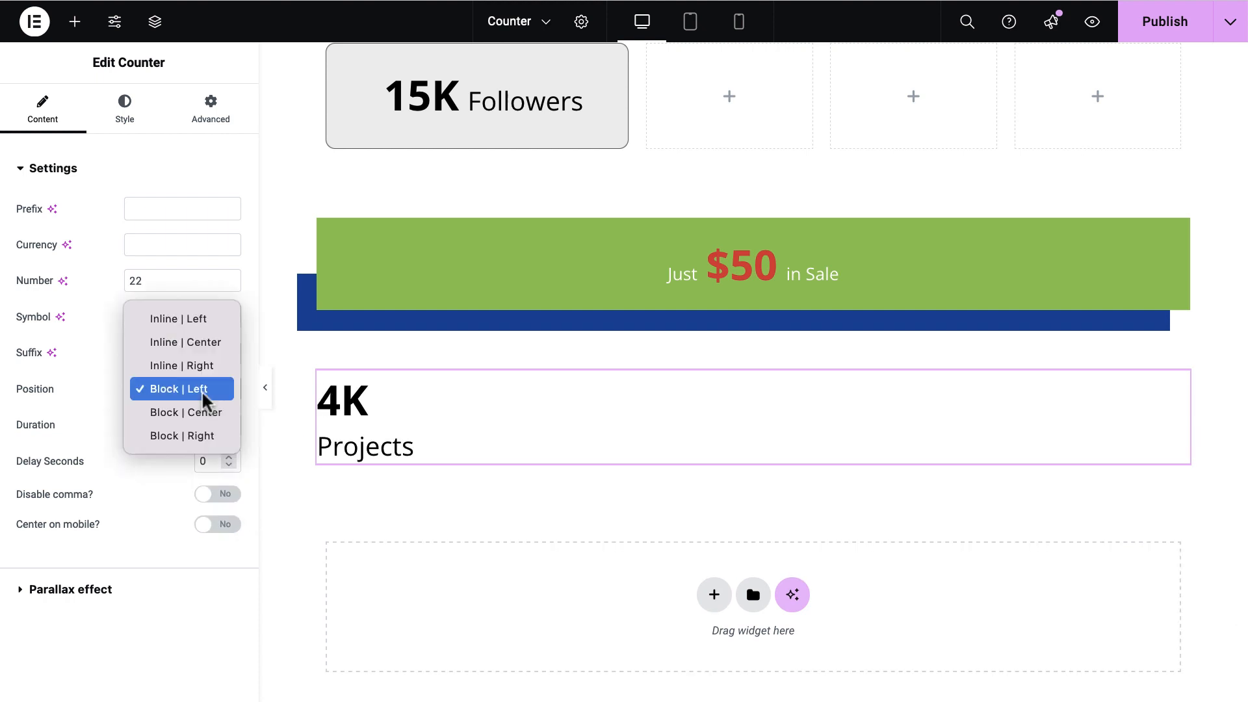
{"action": "left_click", "coordinate": [201, 417]}
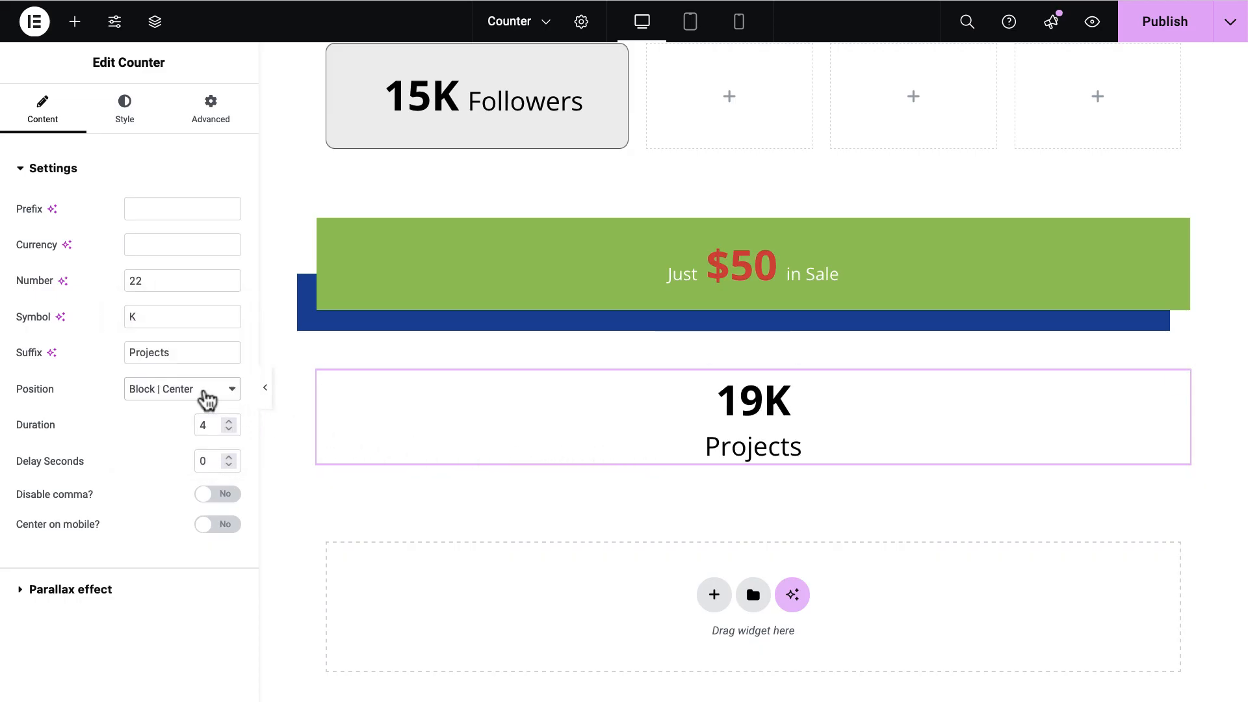
{"action": "left_click", "coordinate": [205, 394]}
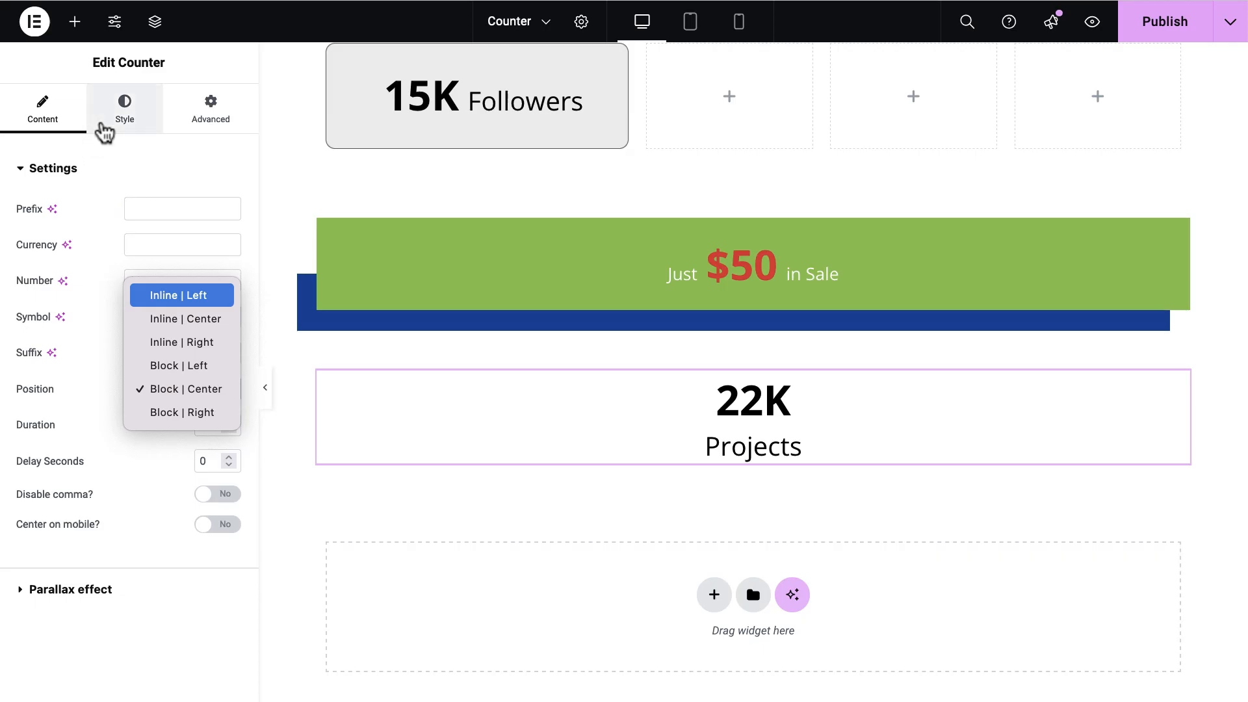
{"action": "left_click", "coordinate": [114, 124]}
- Set the Projects counter container's background color to the blue #0045a0
{"action": "left_click", "coordinate": [115, 120]}
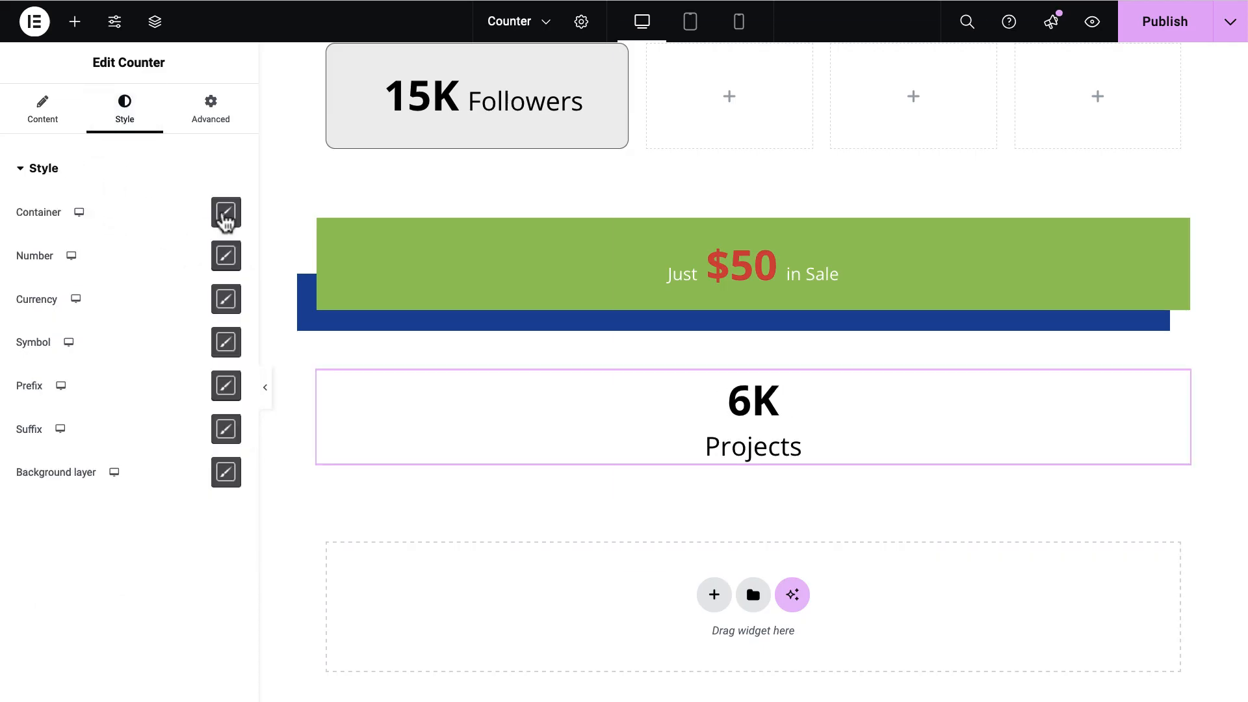
{"action": "left_click", "coordinate": [225, 214]}
{"action": "left_click_drag", "start_coordinate": [805, 49], "coordinate": [424, 45]}
{"action": "left_click", "coordinate": [359, 113]}
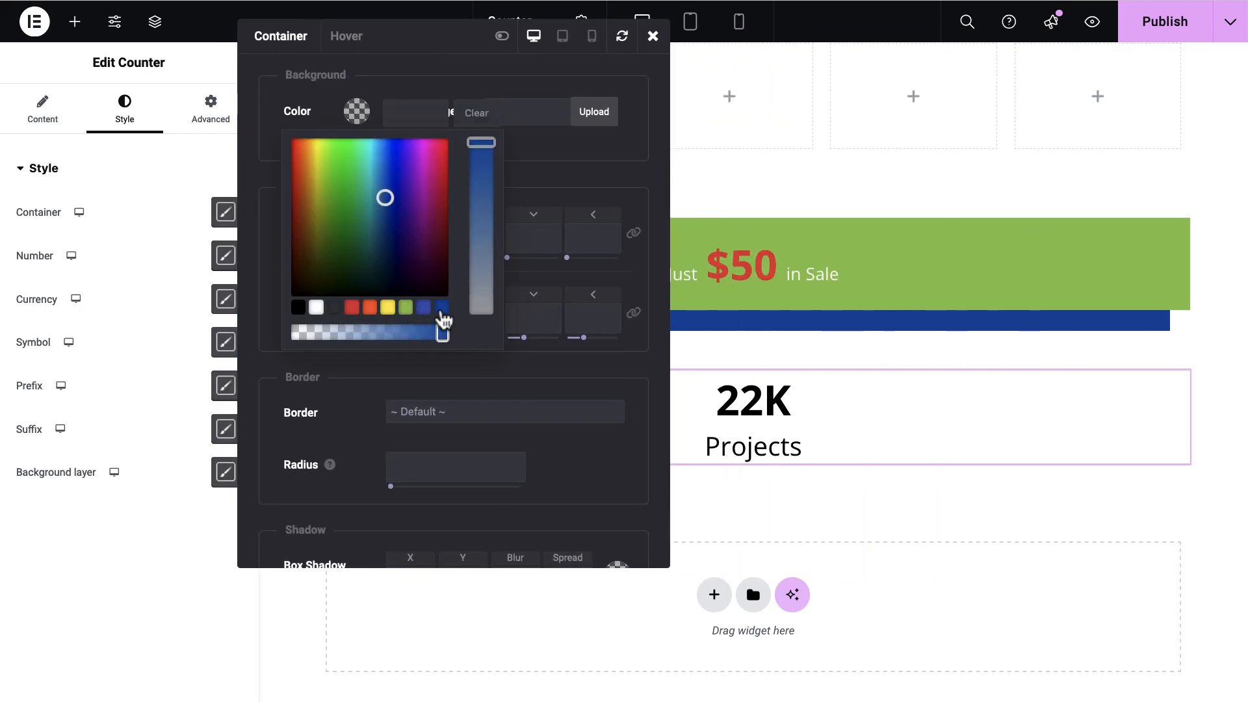
{"action": "left_click", "coordinate": [442, 307]}
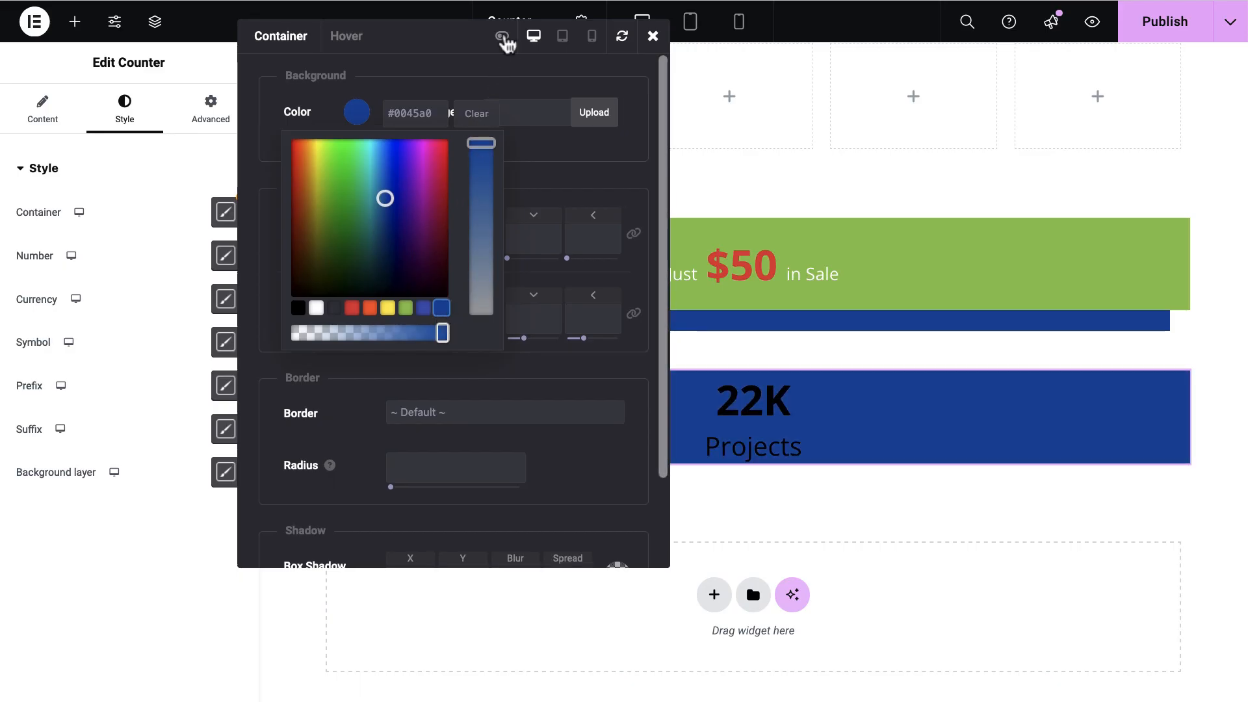
- Show all style options for the container, set its text color to white #ffffff and close the style settings
{"action": "left_click", "coordinate": [502, 37]}
{"action": "left_click", "coordinate": [545, 109]}
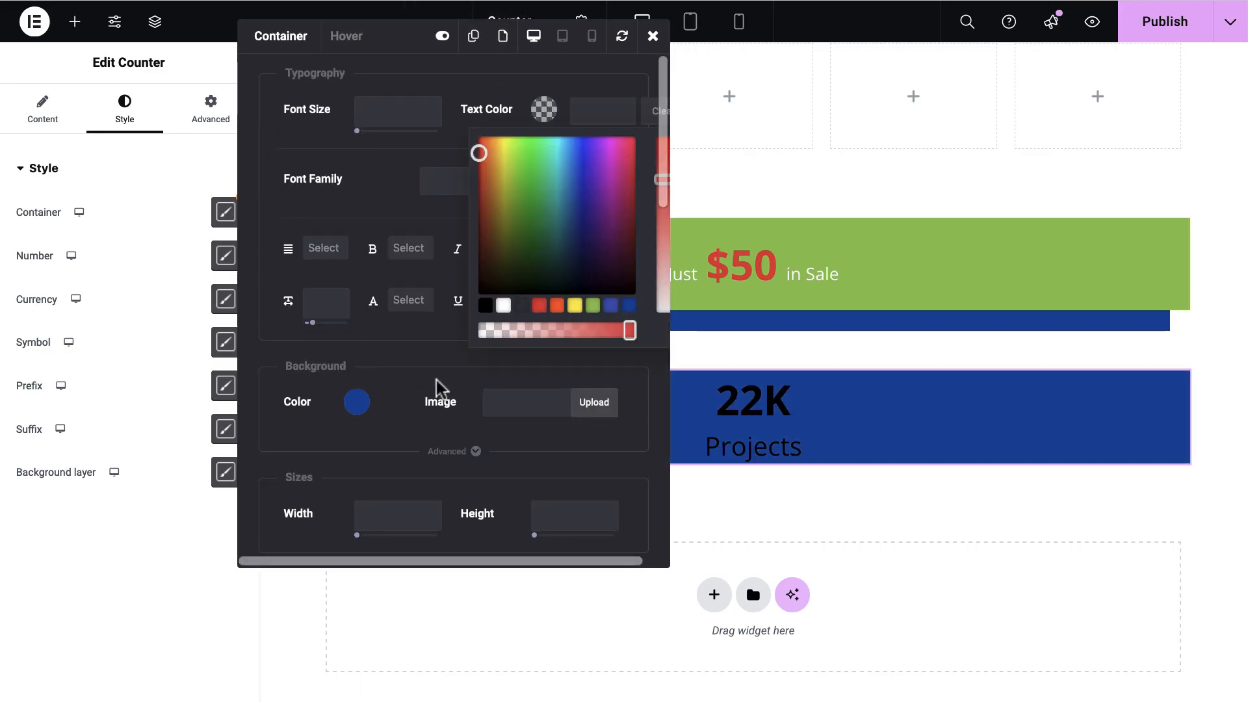
{"action": "left_click", "coordinate": [504, 305]}
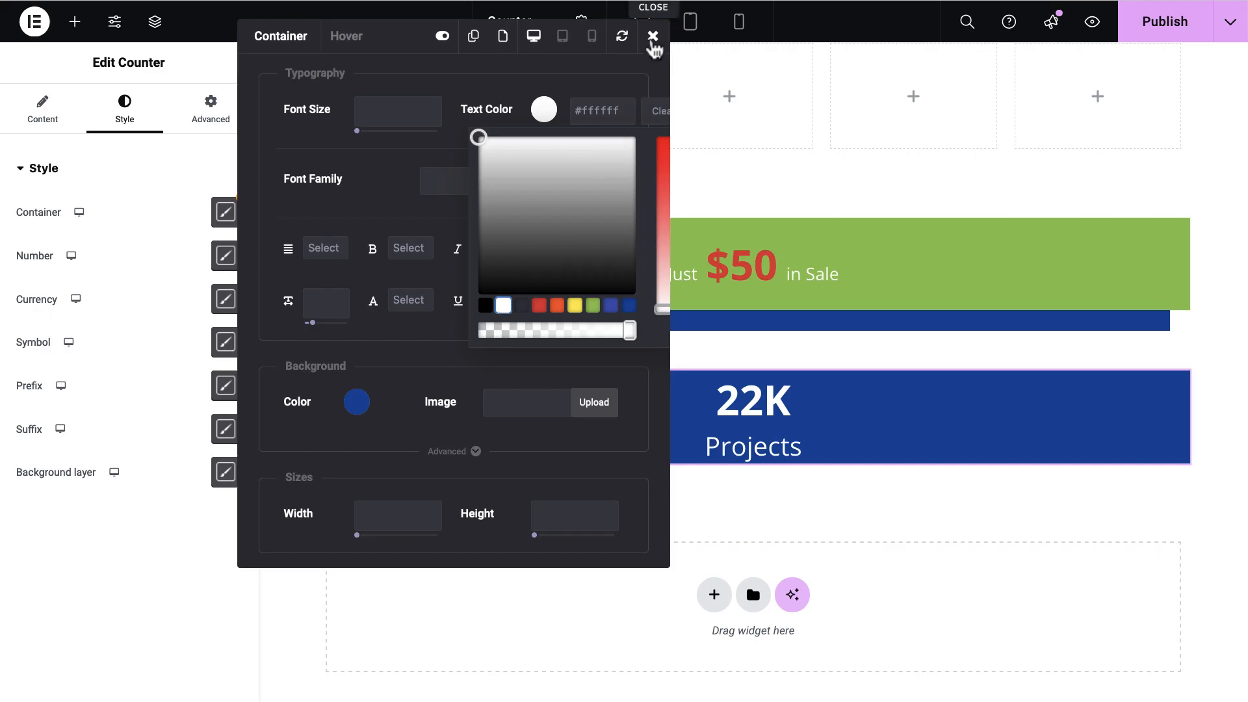
{"action": "left_click", "coordinate": [653, 35]}
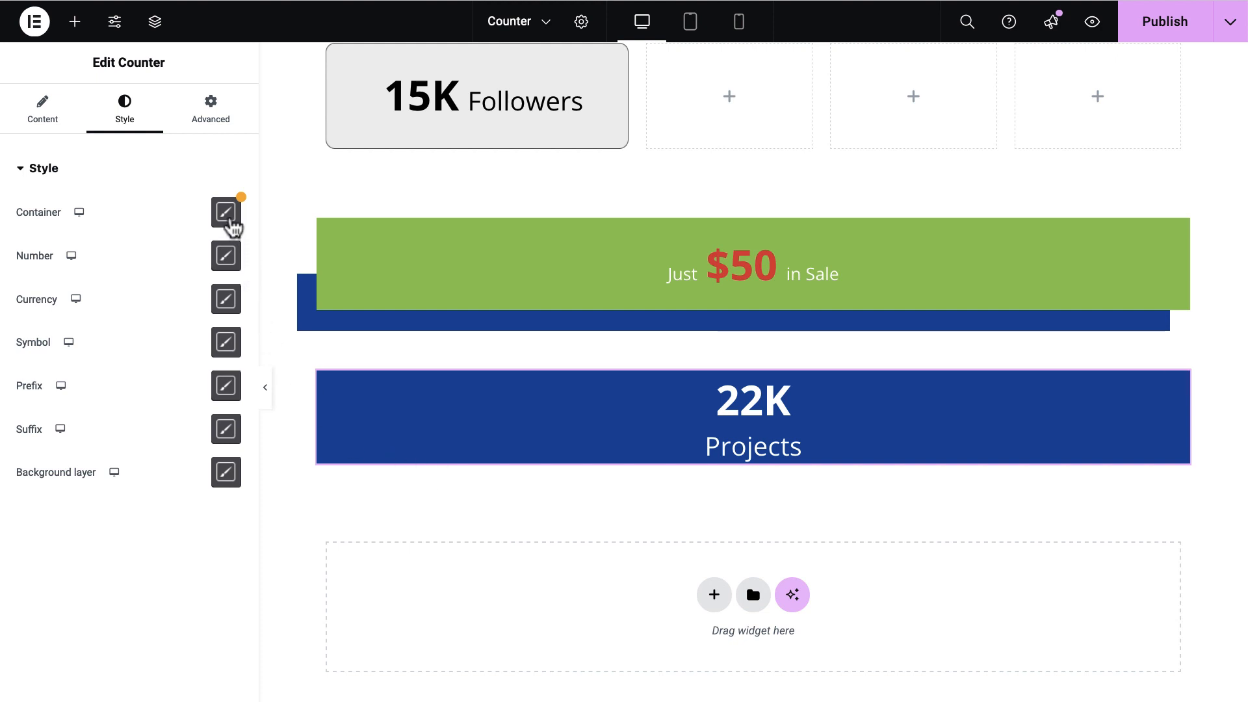
- Give the Projects counter's container a gradient background, with Color 2 set to #3f51b5 and Color 3 to a light blue
{"action": "left_click", "coordinate": [226, 213]}
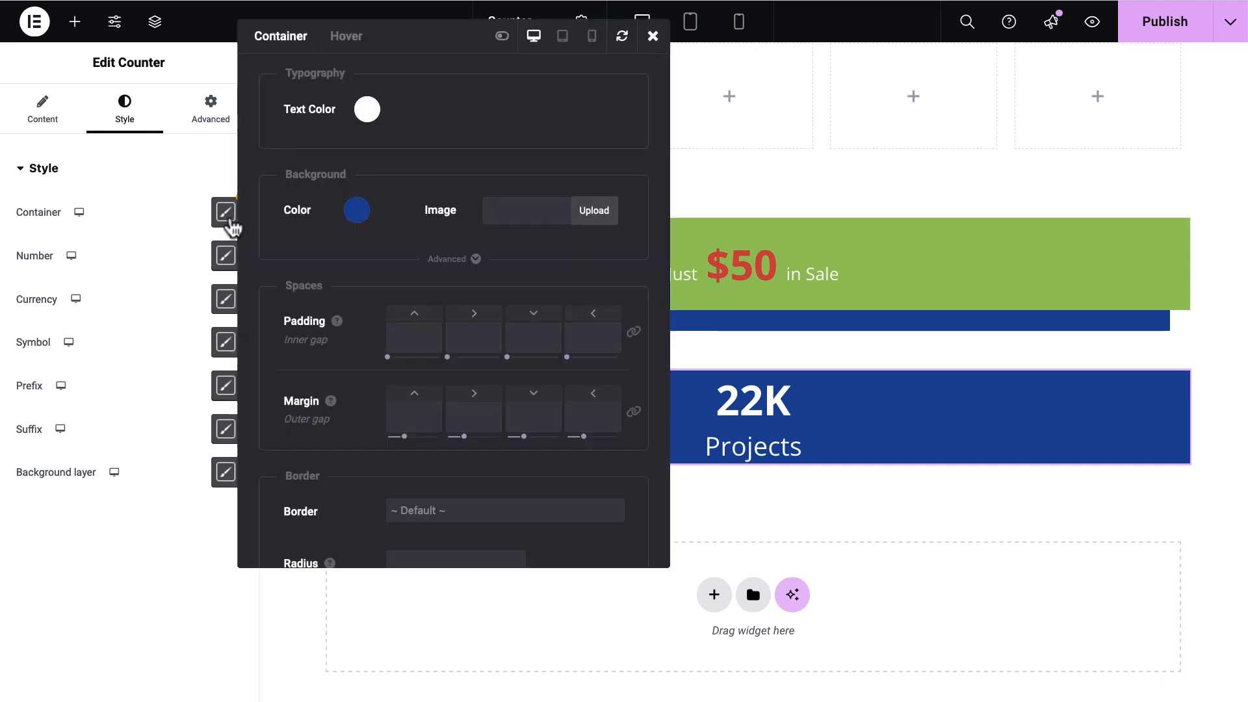
{"action": "left_click", "coordinate": [454, 259]}
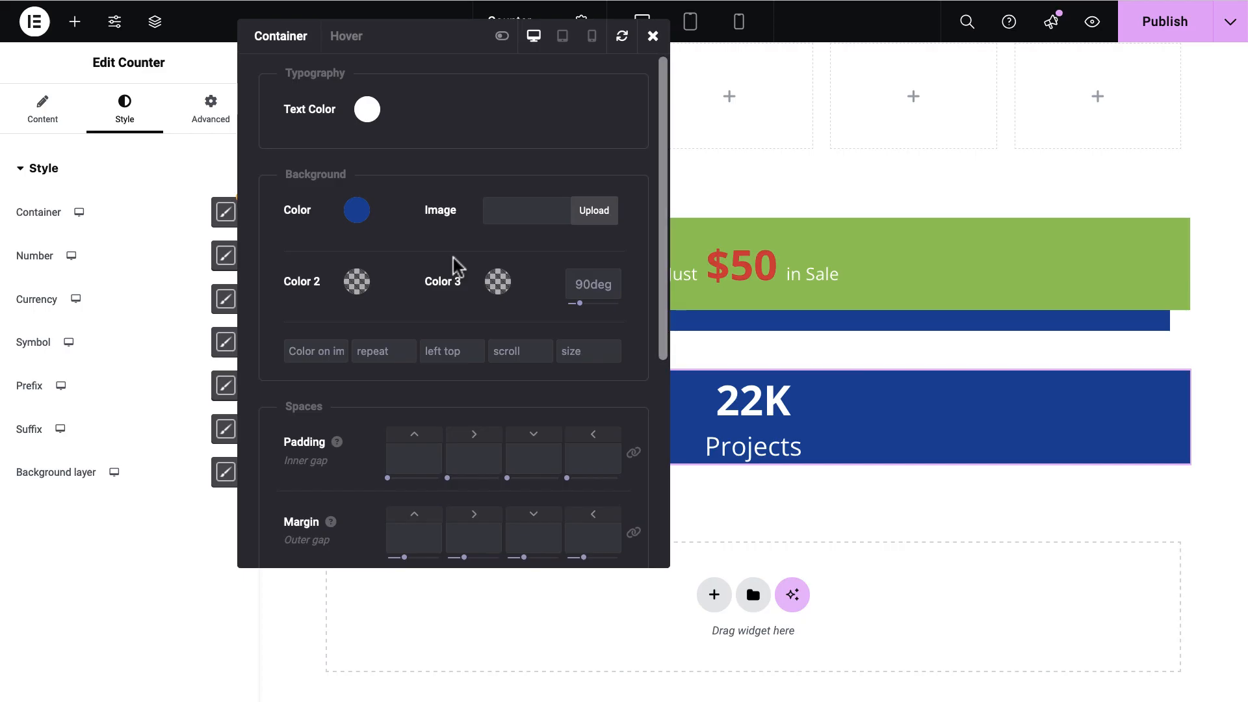
{"action": "left_click", "coordinate": [358, 282]}
{"action": "left_click", "coordinate": [424, 479]}
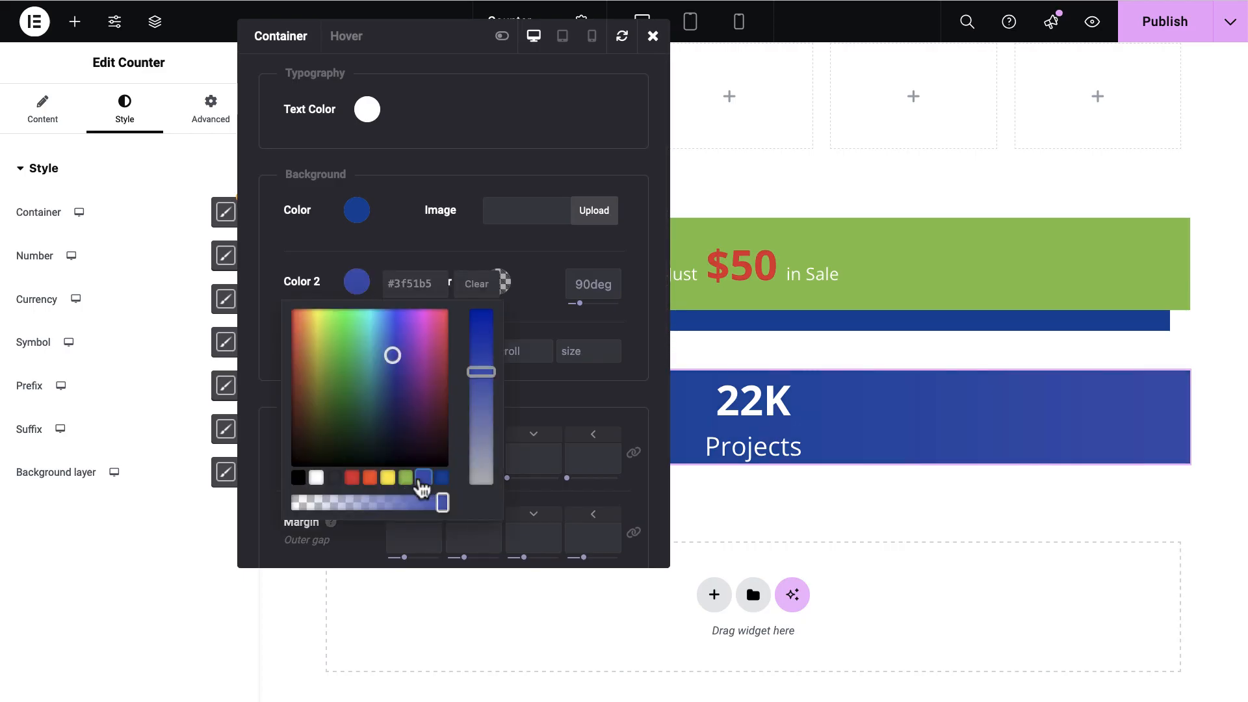
{"action": "left_click", "coordinate": [504, 284]}
{"action": "left_click", "coordinate": [583, 479]}
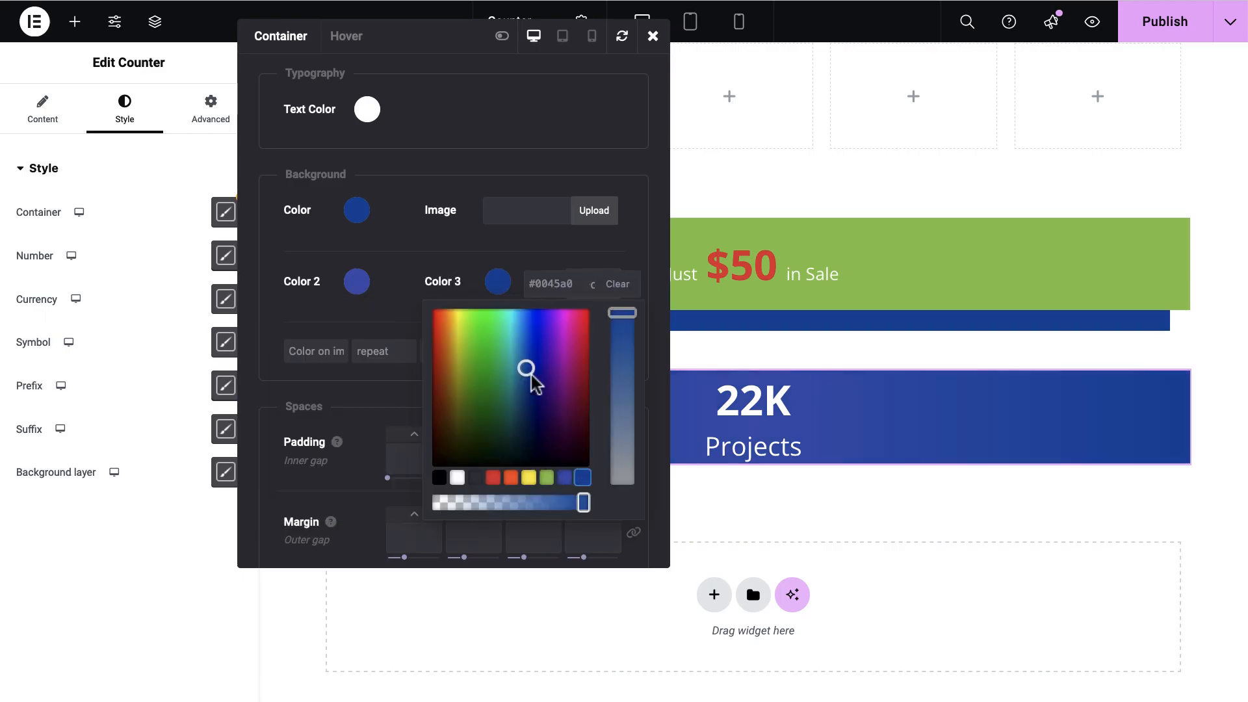
{"action": "left_click_drag", "start_coordinate": [529, 367], "coordinate": [520, 309]}
{"action": "left_click", "coordinate": [653, 36]}
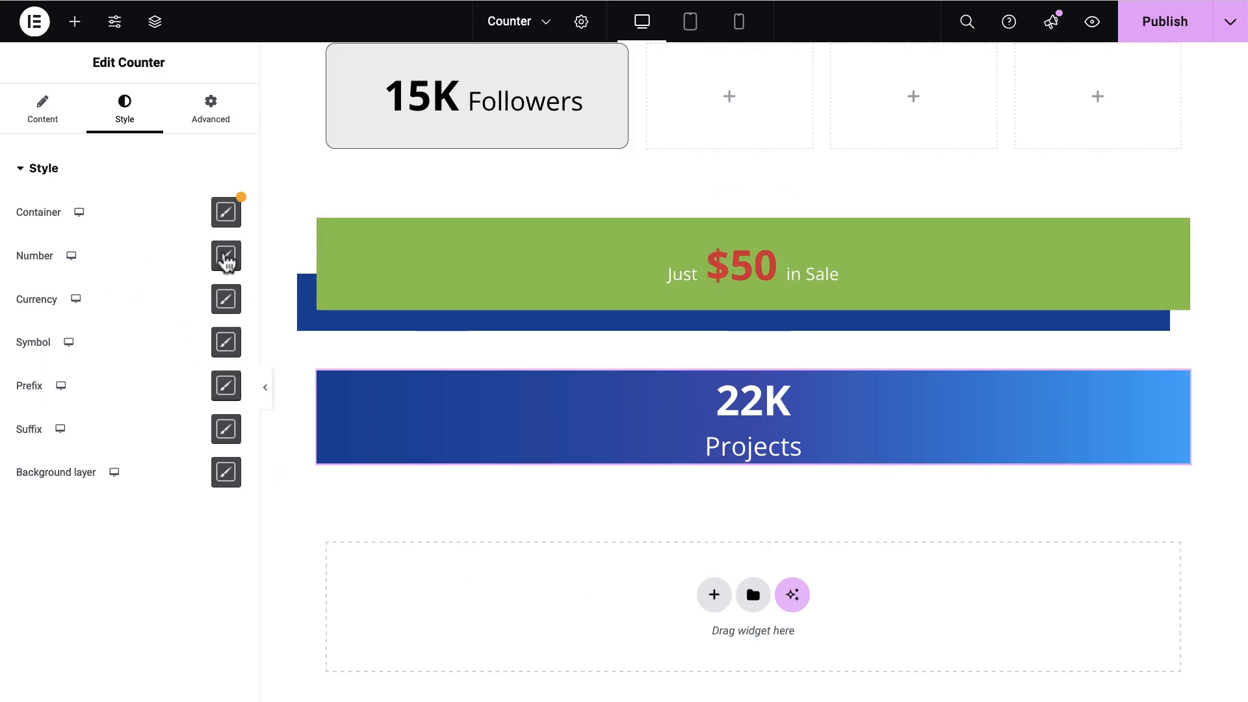
- Set the hover text color of the Projects counter's number to the light grey #dddddd and close its style settings
{"action": "left_click", "coordinate": [226, 256]}
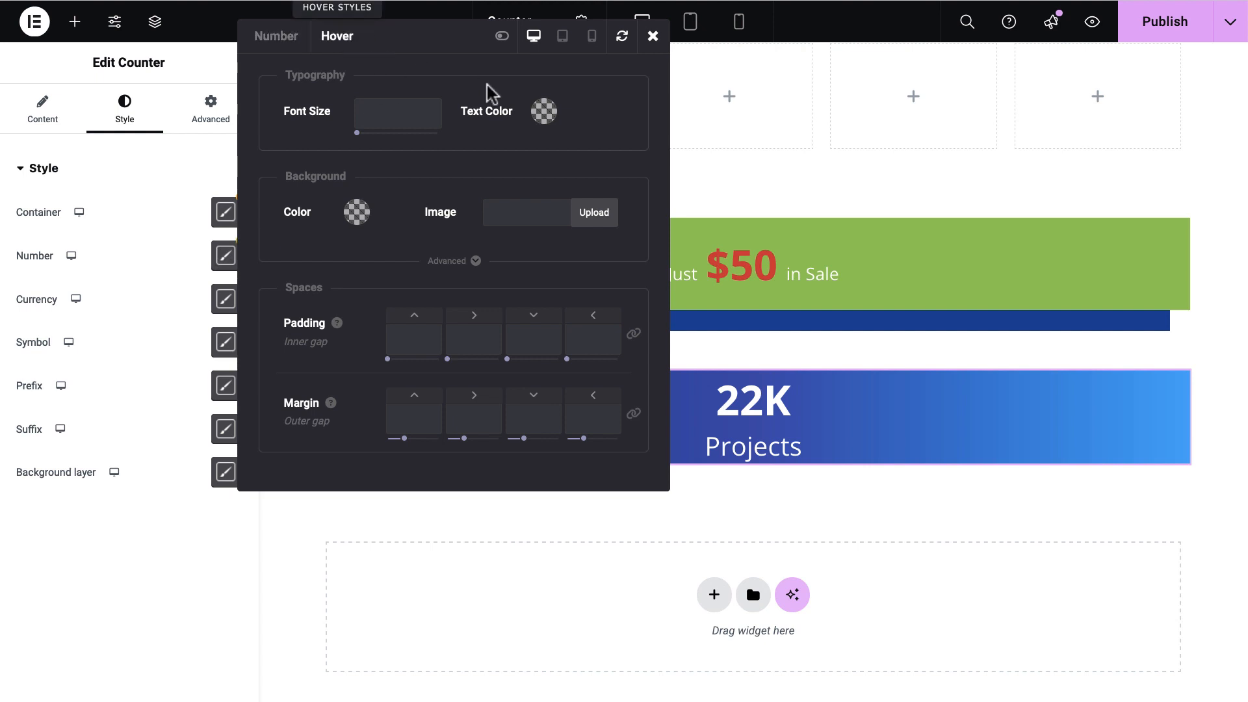
{"action": "left_click", "coordinate": [545, 113]}
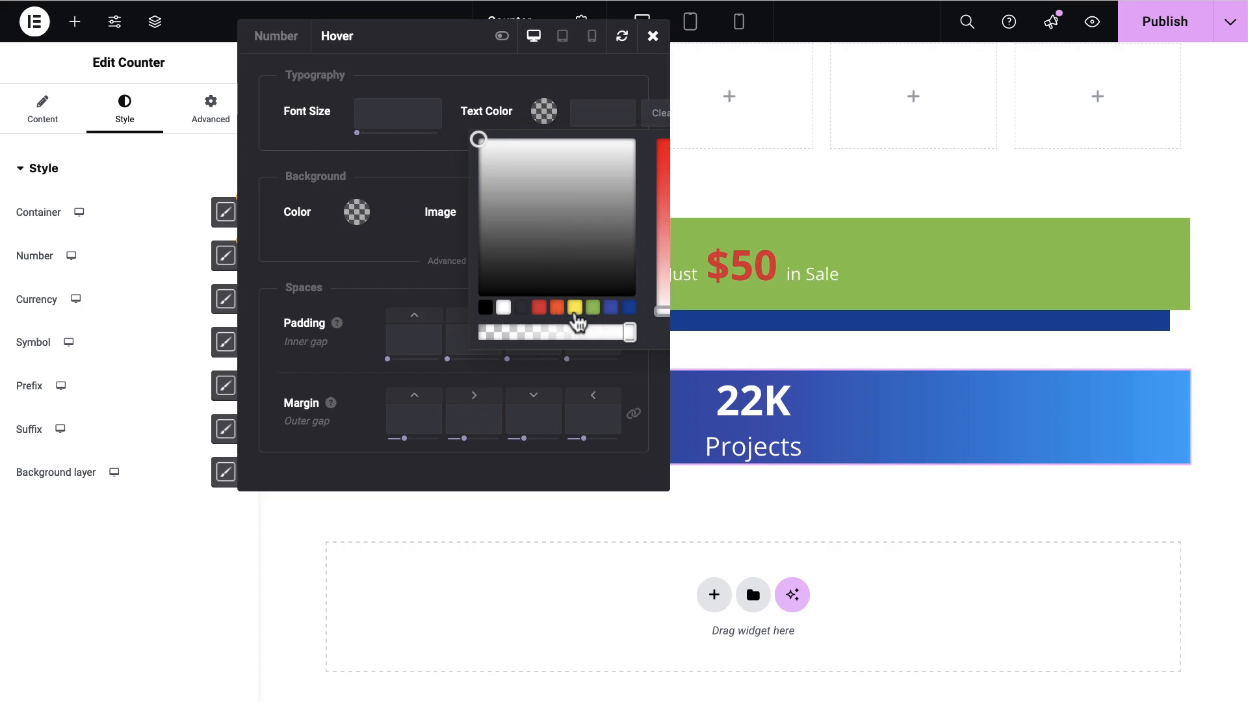
{"action": "left_click", "coordinate": [504, 307]}
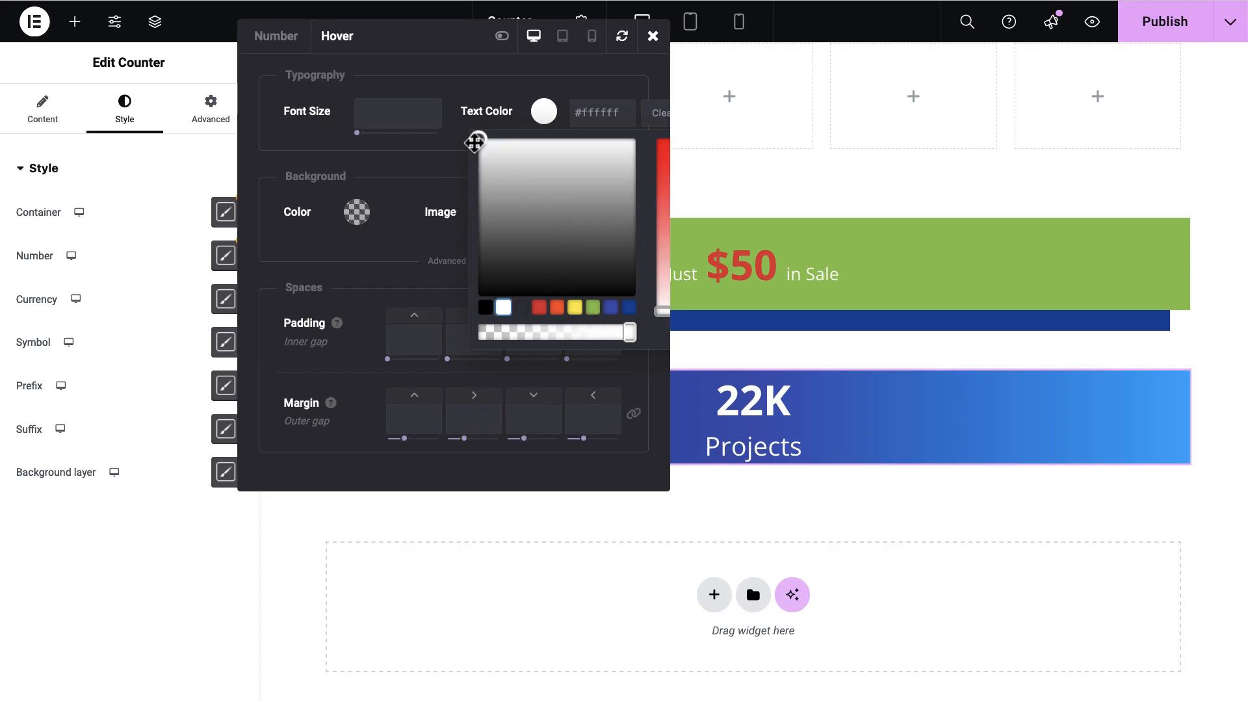
{"action": "left_click", "coordinate": [460, 200]}
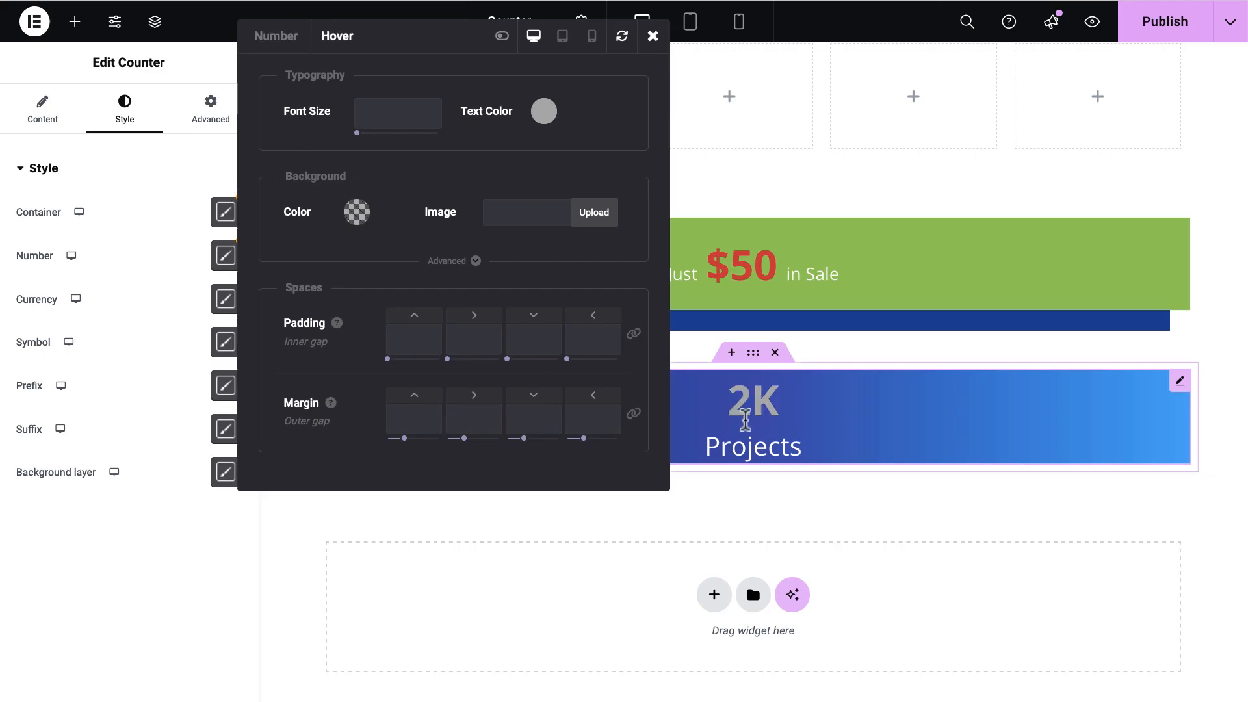
{"action": "left_click", "coordinate": [543, 111]}
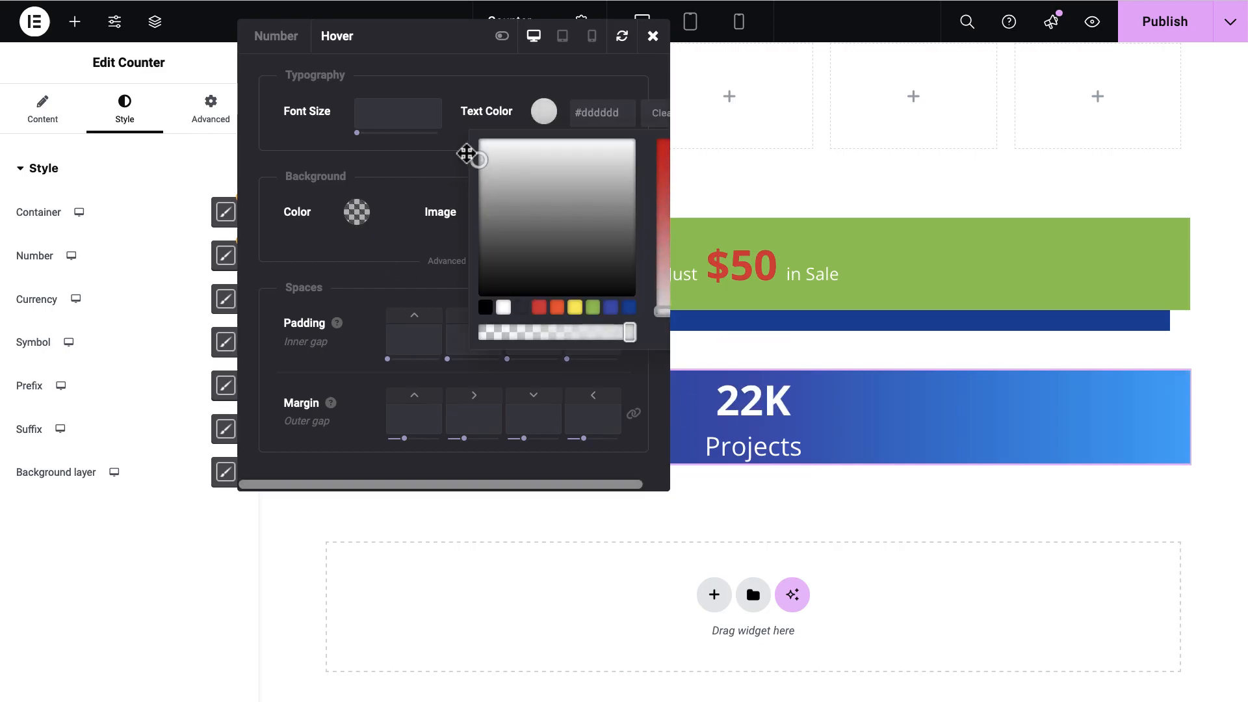
{"action": "left_click", "coordinate": [466, 154]}
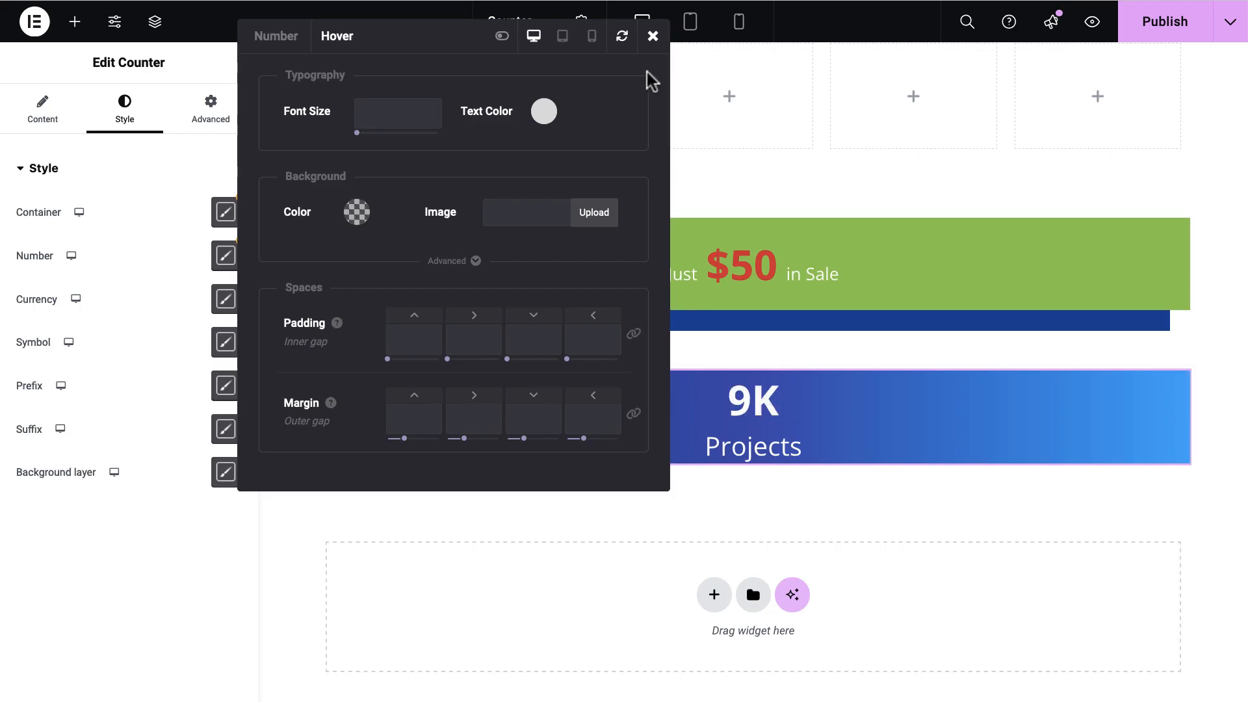
{"action": "left_click", "coordinate": [652, 37]}
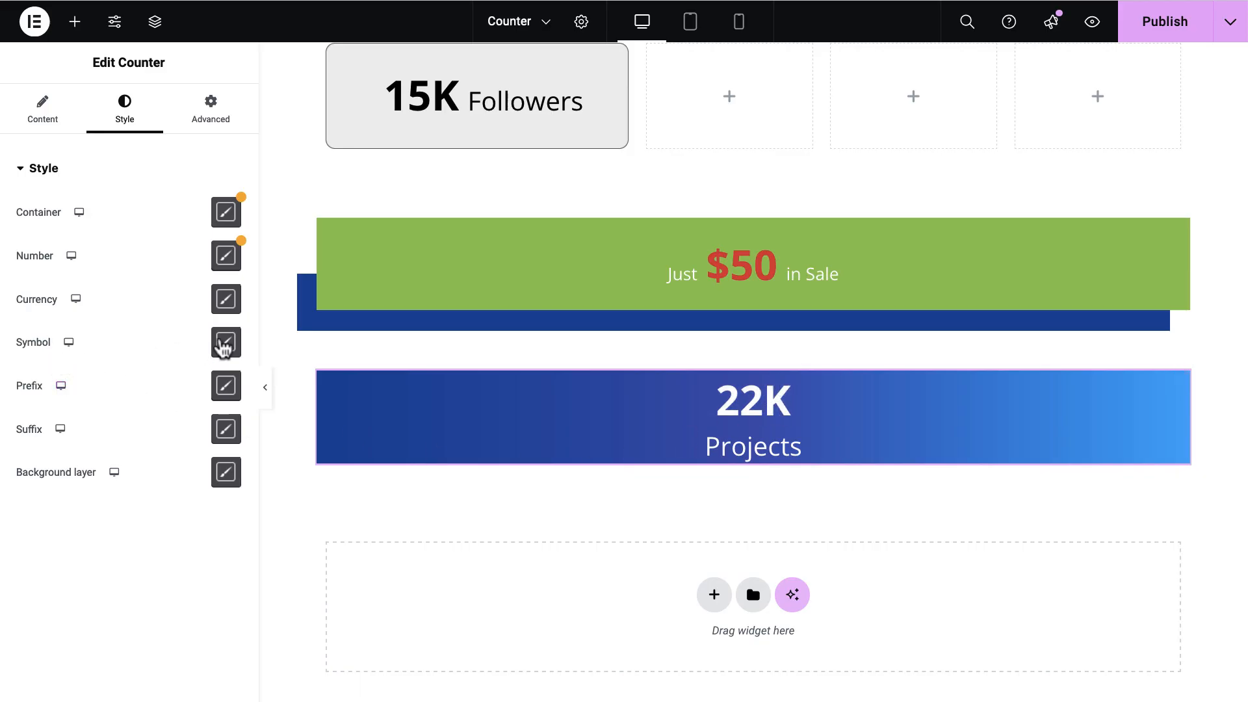
- Try red #e53935, green #8bc34a, yellow #ffeb3b and white for the K symbol's text color and settle on a light grey
{"action": "left_click", "coordinate": [223, 344]}
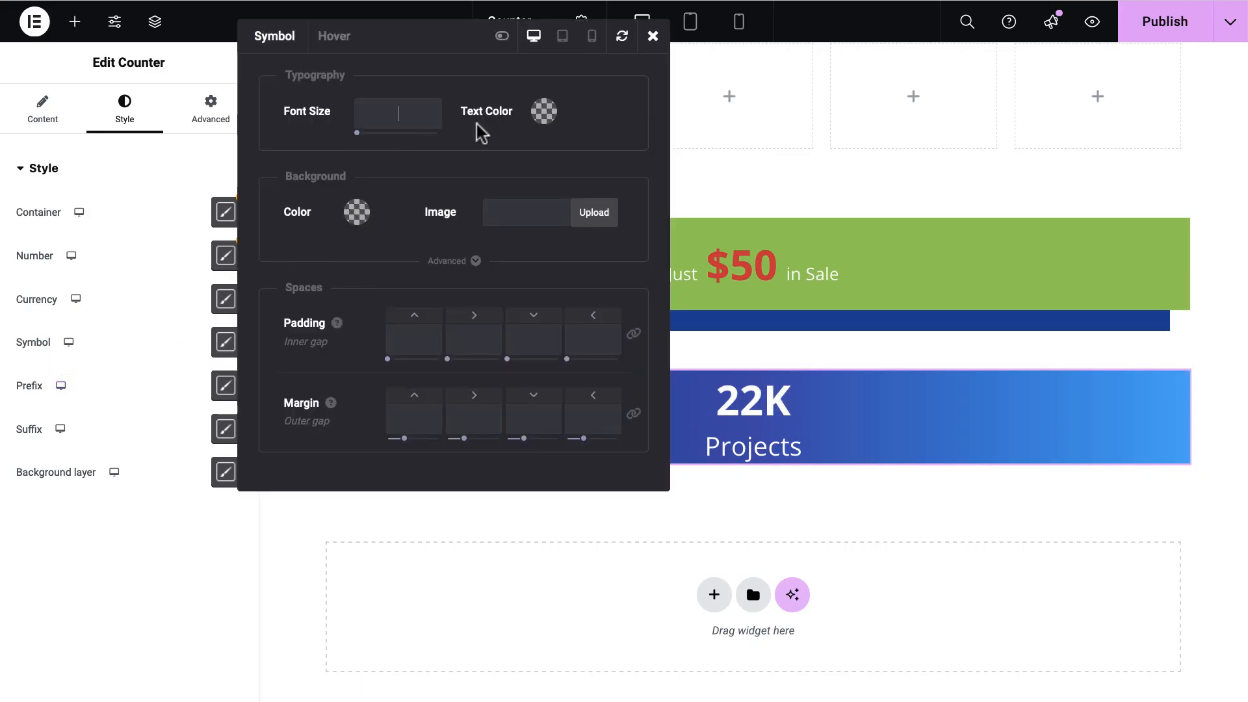
{"action": "left_click", "coordinate": [545, 112]}
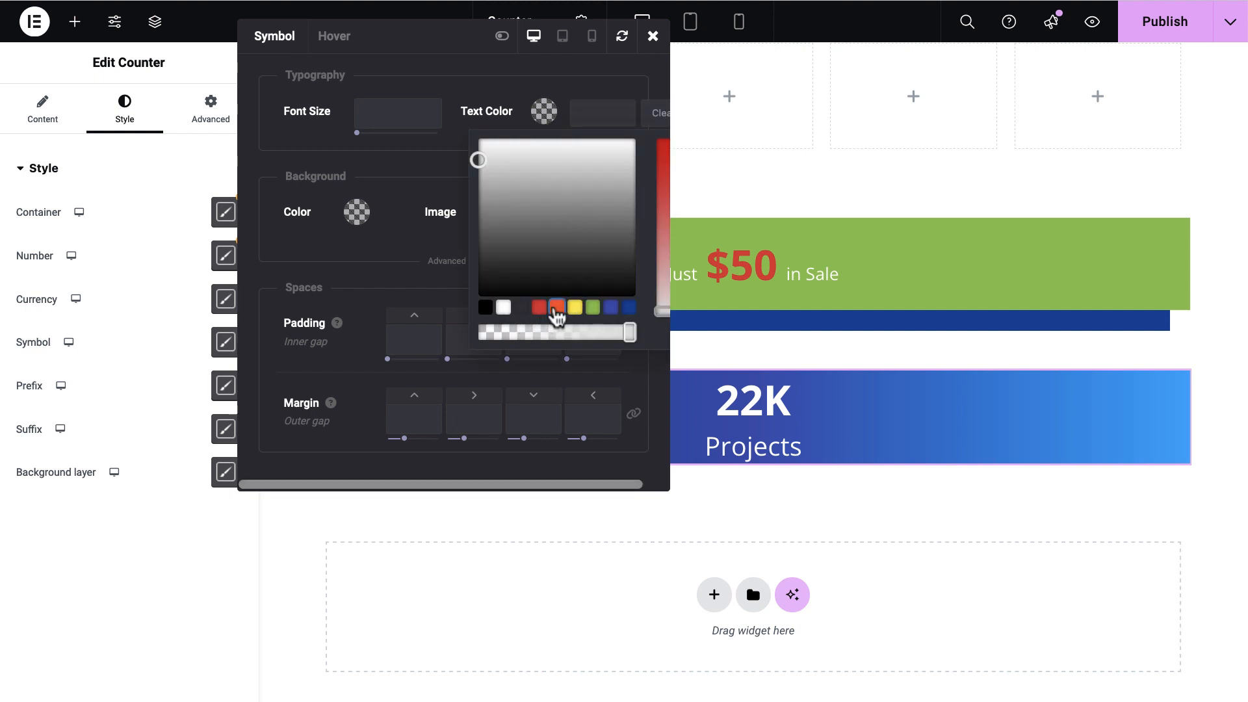
{"action": "left_click", "coordinate": [556, 308]}
{"action": "left_click", "coordinate": [540, 308]}
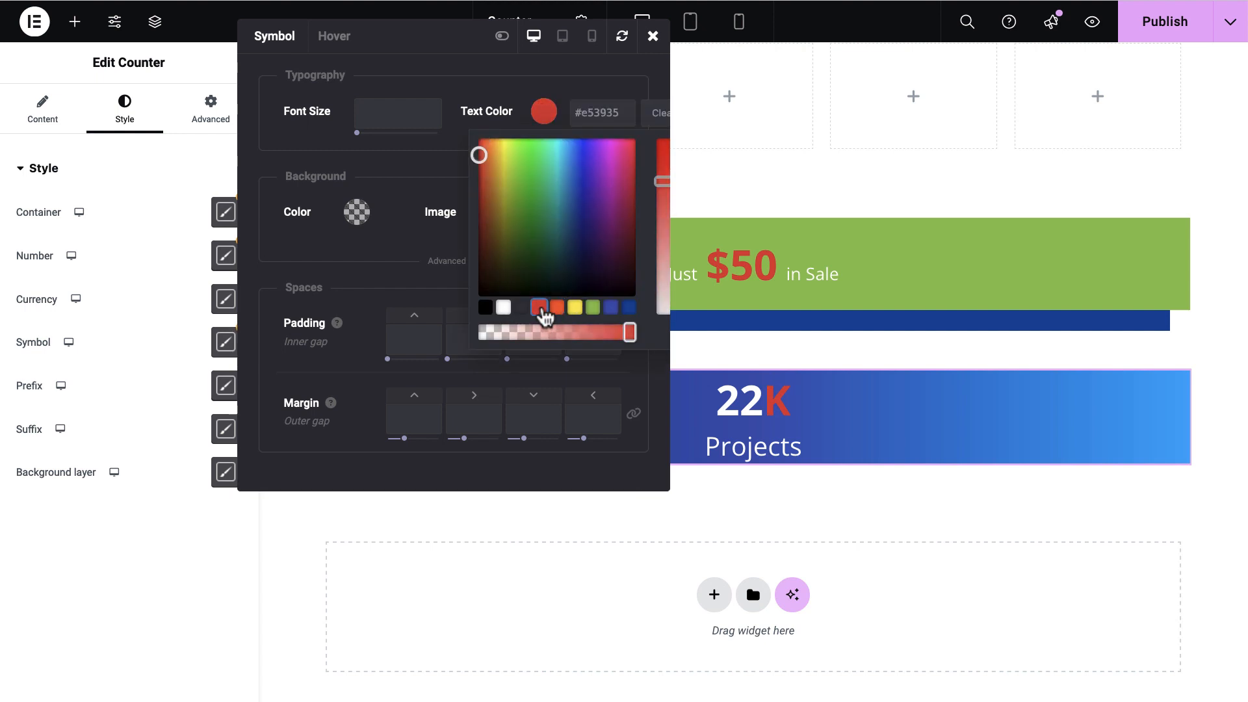
{"action": "left_click", "coordinate": [593, 308]}
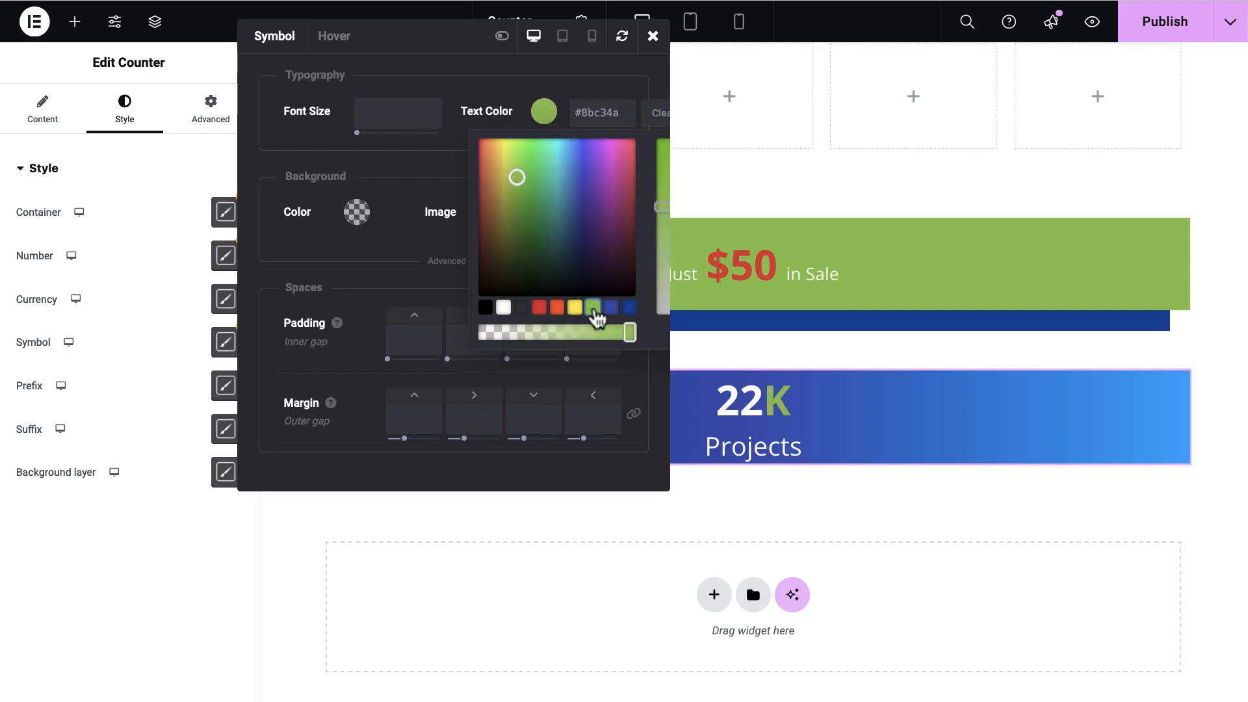
{"action": "left_click", "coordinate": [575, 308]}
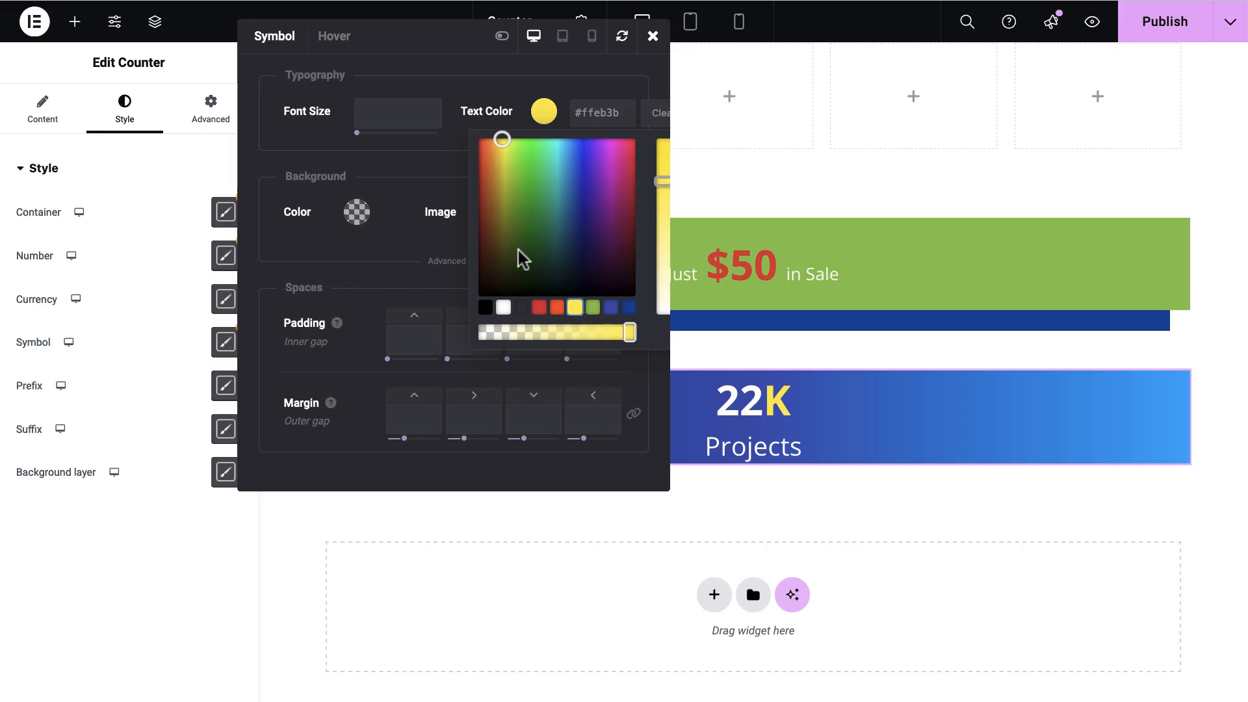
{"action": "left_click", "coordinate": [503, 308]}
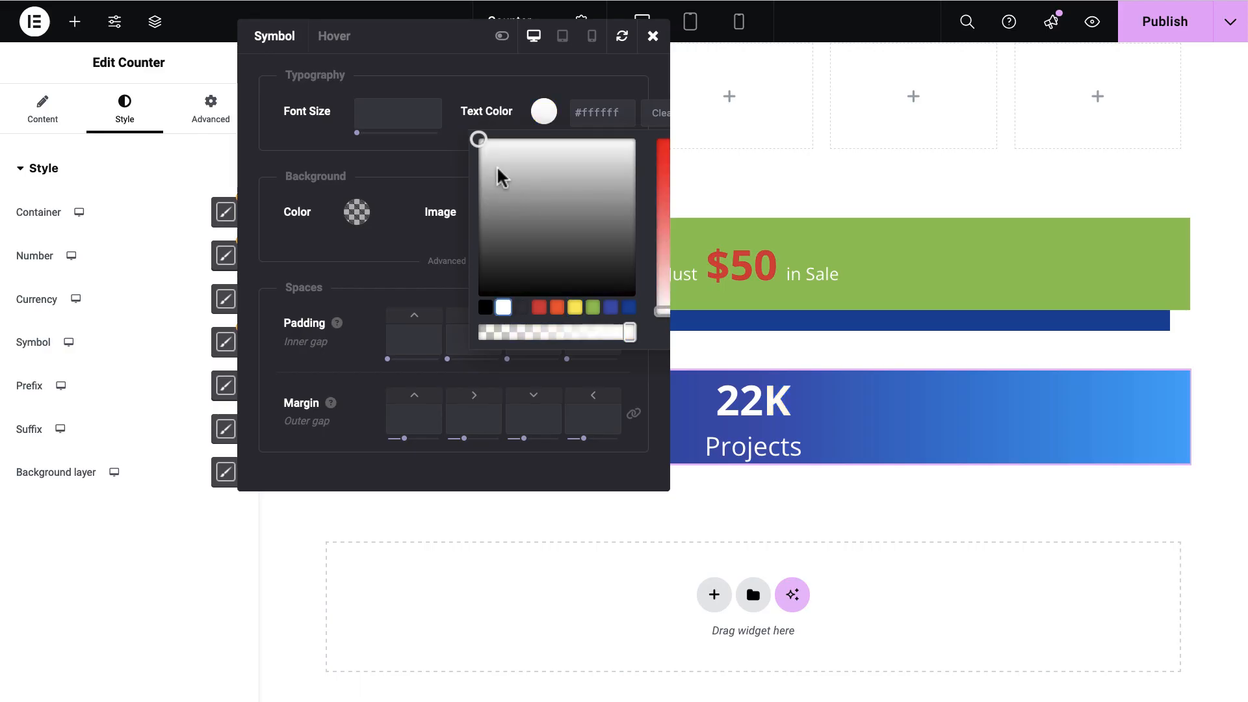
{"action": "left_click_drag", "start_coordinate": [477, 141], "coordinate": [457, 180]}
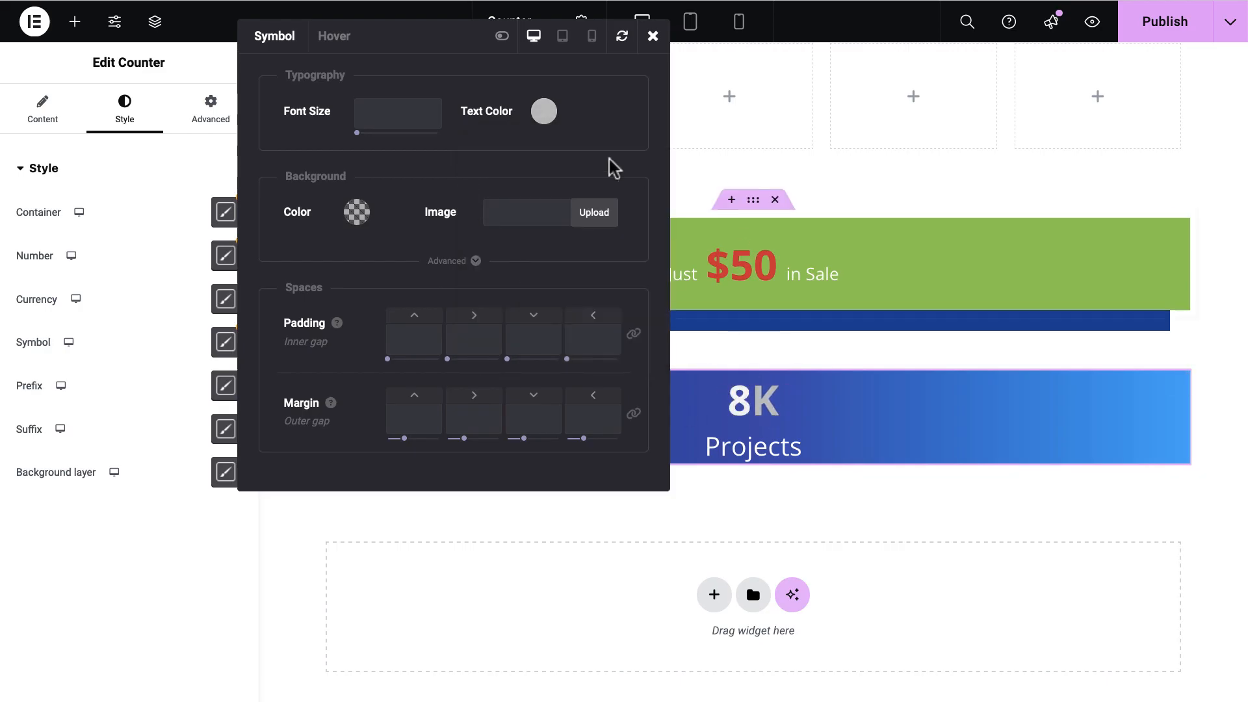
- Set the K symbol's font size to 20px, try a 23px right margin, clear it and close the style settings
{"action": "left_click", "coordinate": [392, 110]}
{"action": "type", "text": "14"}
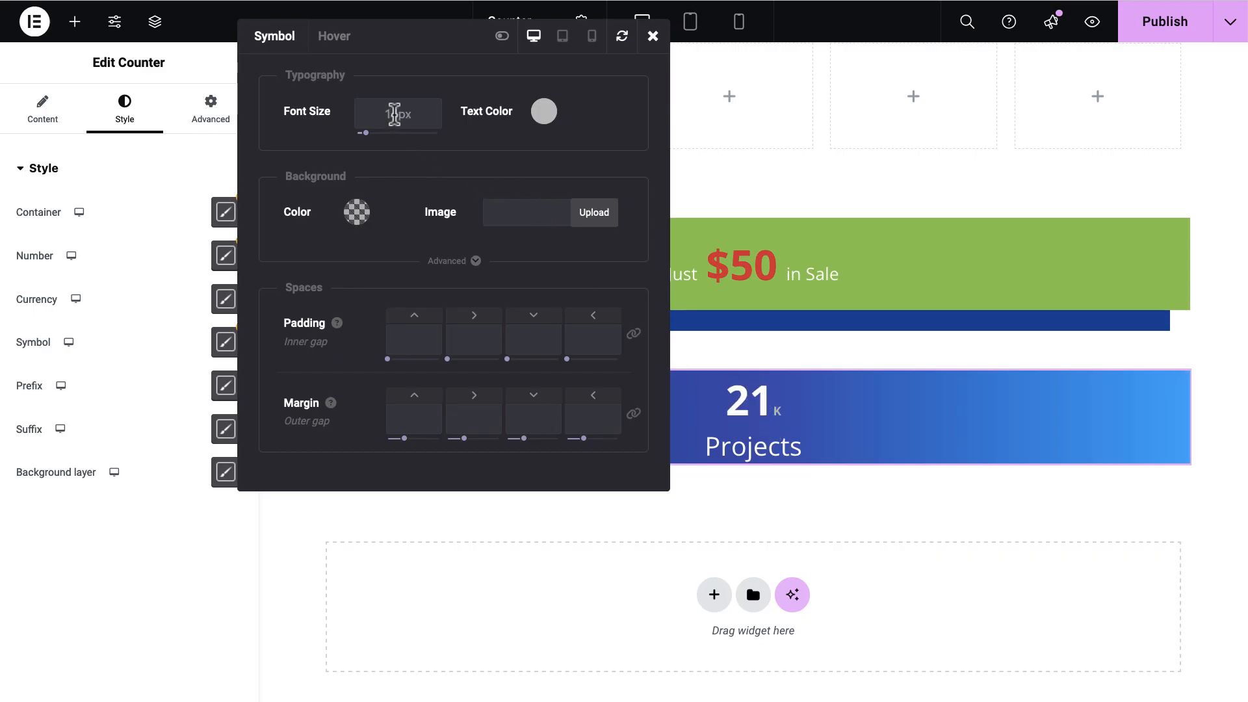
{"action": "type", "text": "20"}
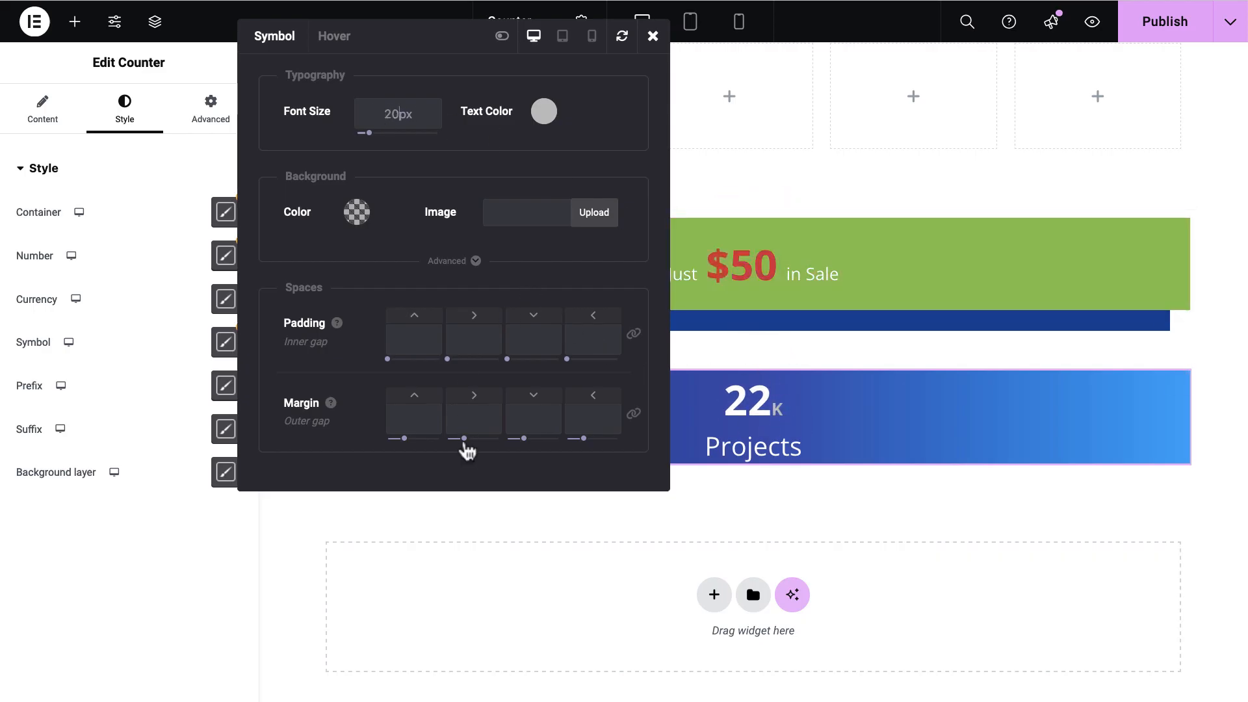
{"action": "left_click_drag", "start_coordinate": [465, 444], "coordinate": [498, 420]}
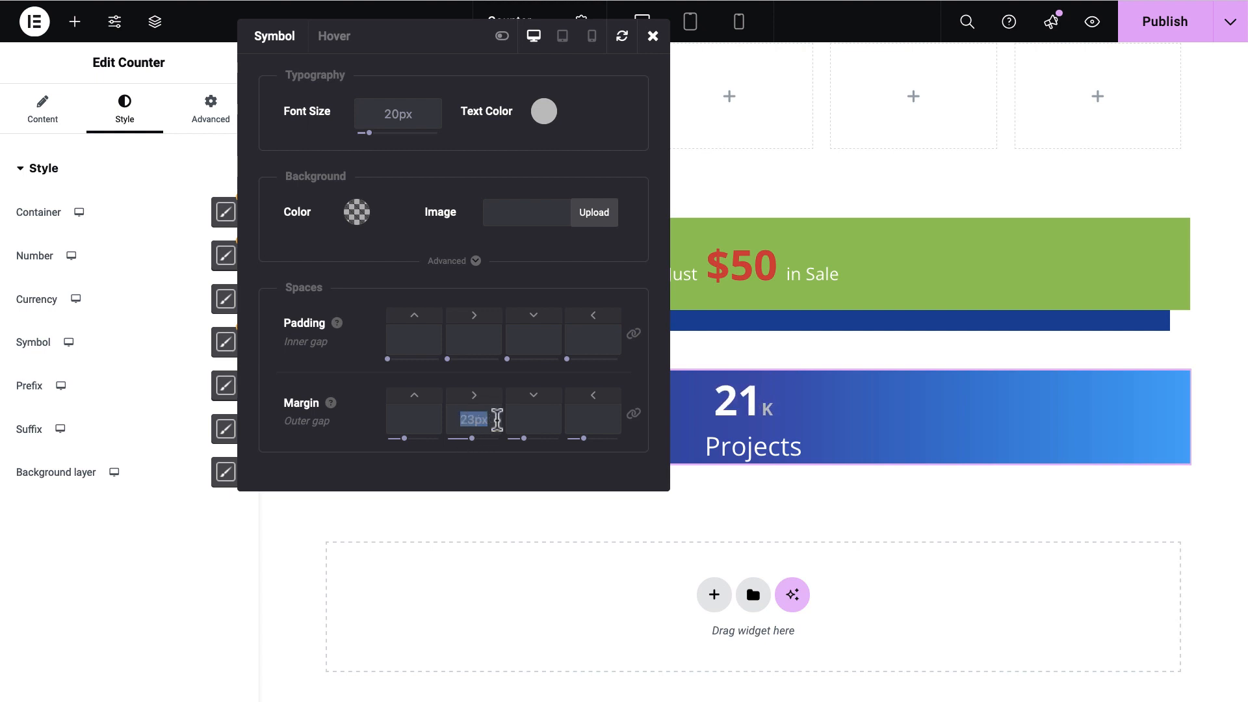
{"action": "key", "text": "BackSpace"}
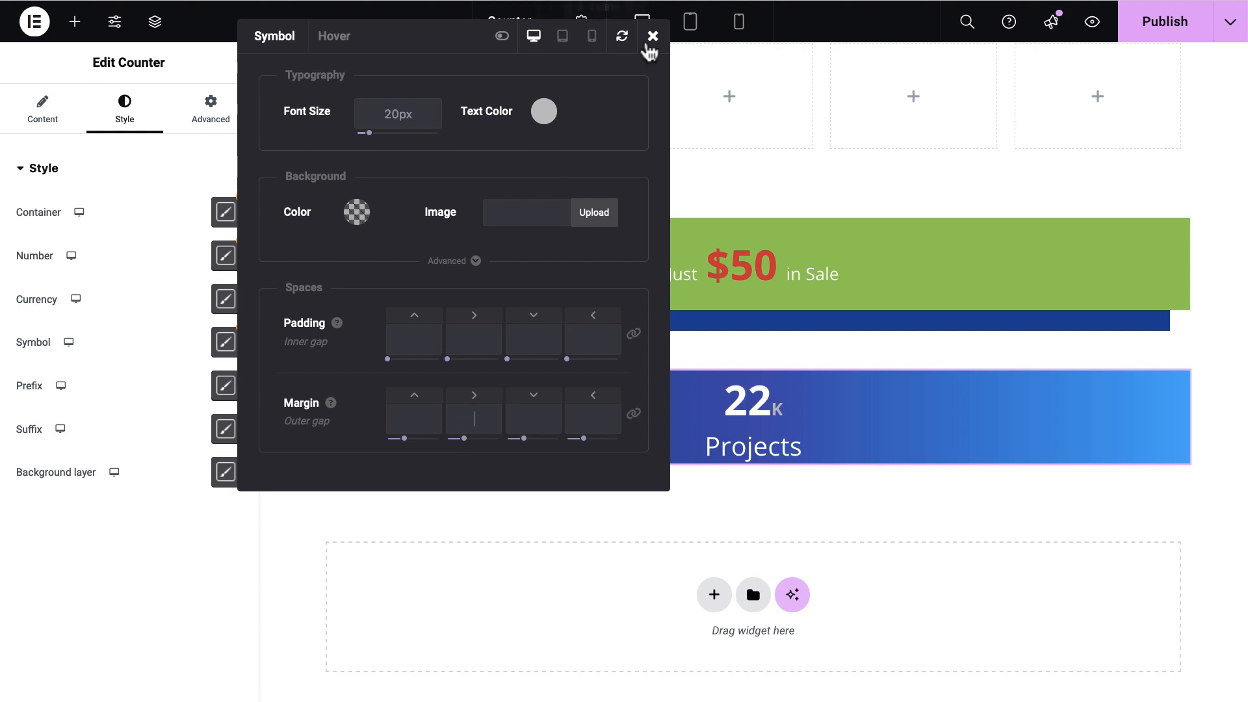
{"action": "left_click", "coordinate": [652, 37]}
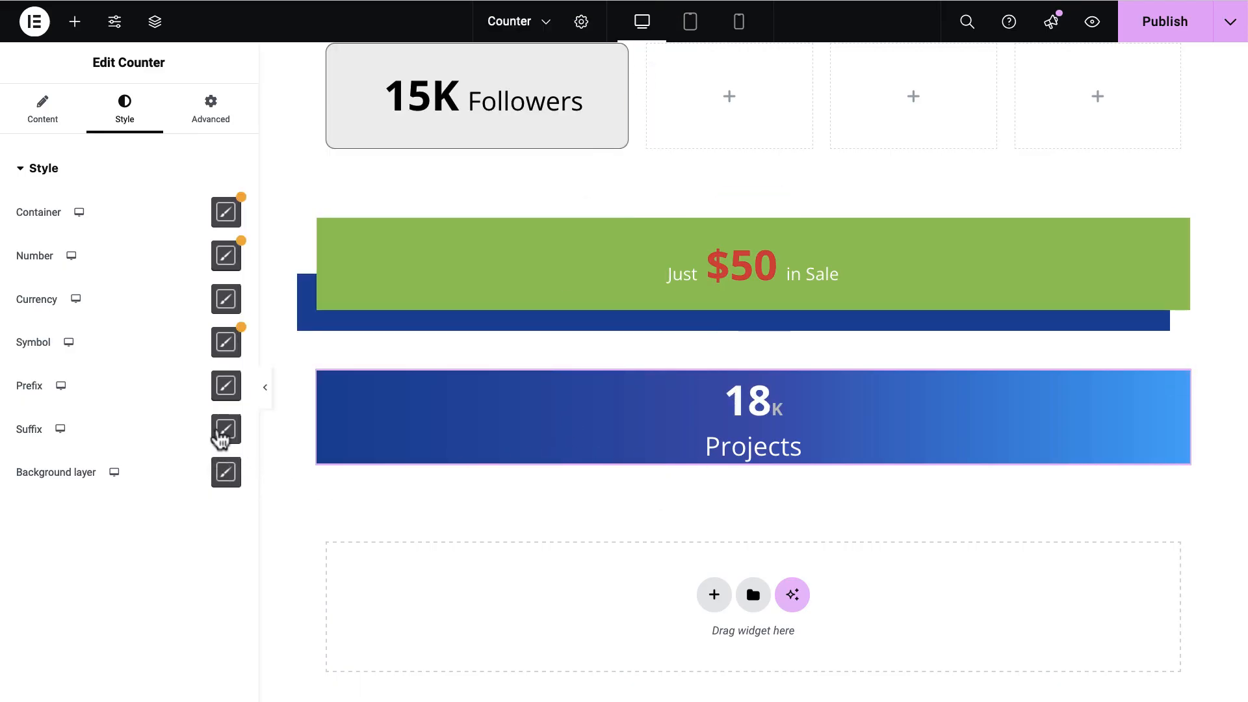
- Set the Projects counter's suffix text color to a light grey near #c4c4c4 and close its style settings
{"action": "left_click", "coordinate": [225, 429]}
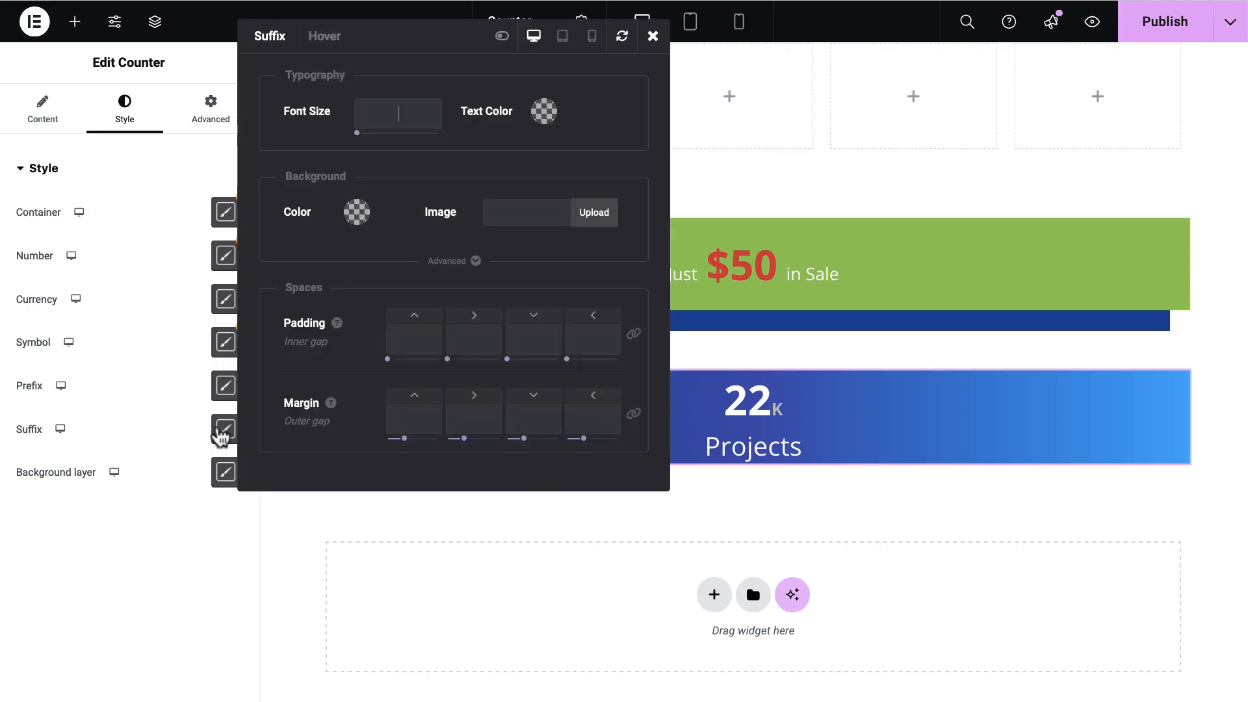
{"action": "left_click", "coordinate": [544, 112]}
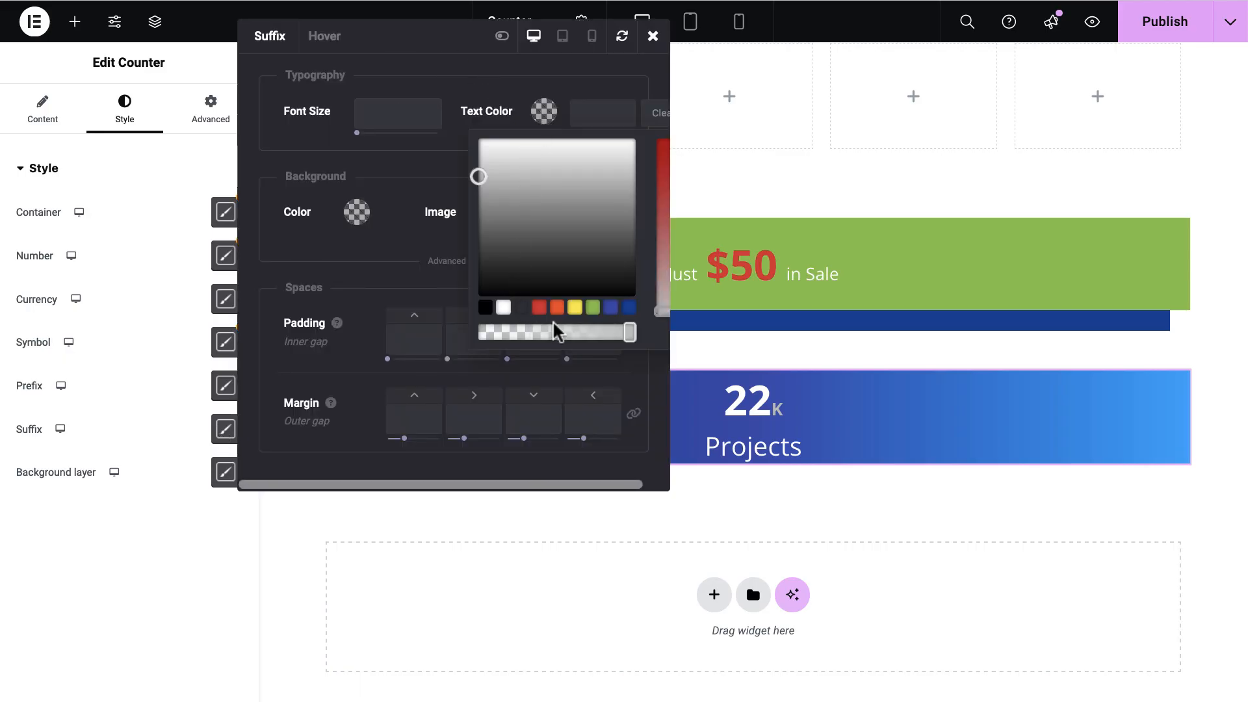
{"action": "left_click", "coordinate": [576, 308]}
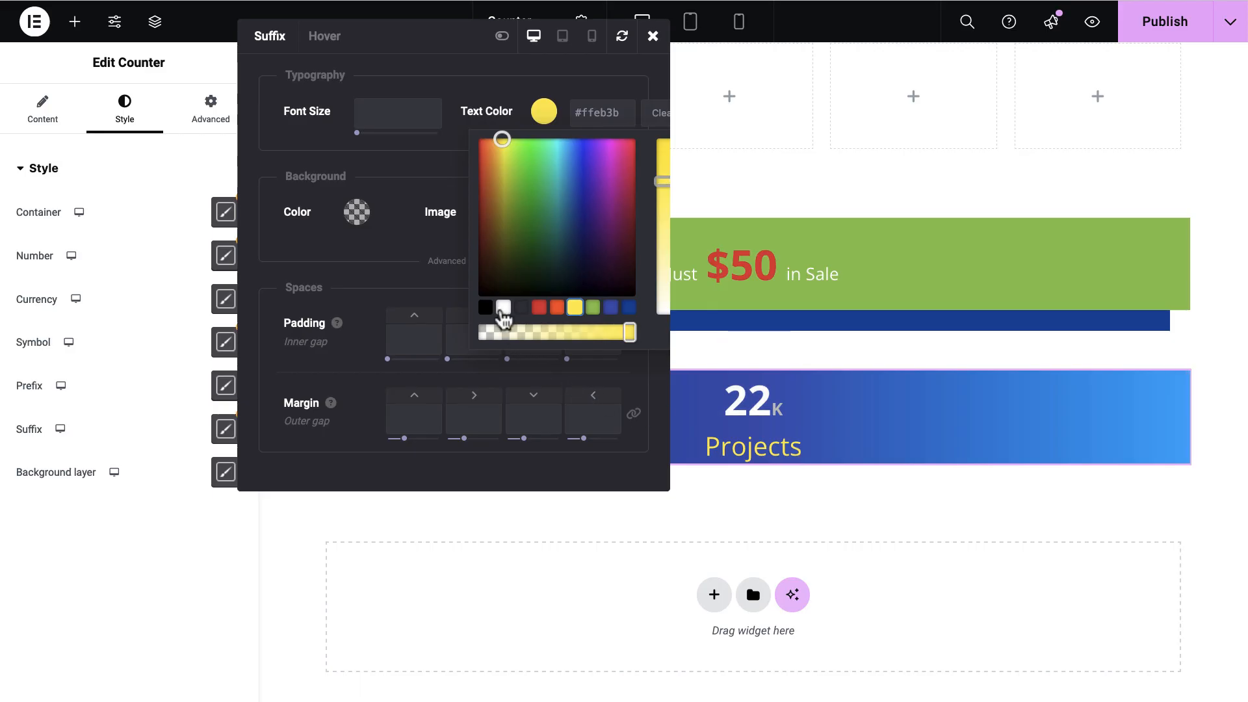
{"action": "left_click", "coordinate": [504, 308]}
{"action": "left_click_drag", "start_coordinate": [480, 140], "coordinate": [455, 184]}
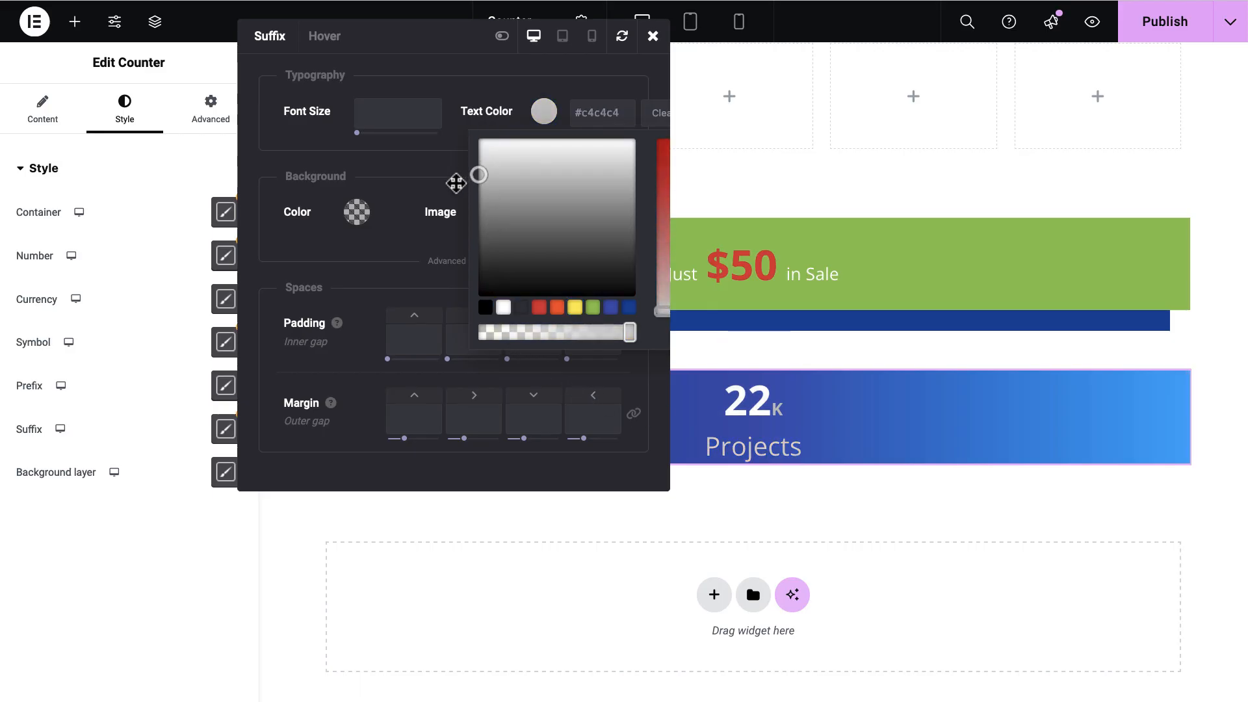
{"action": "left_click", "coordinate": [455, 183]}
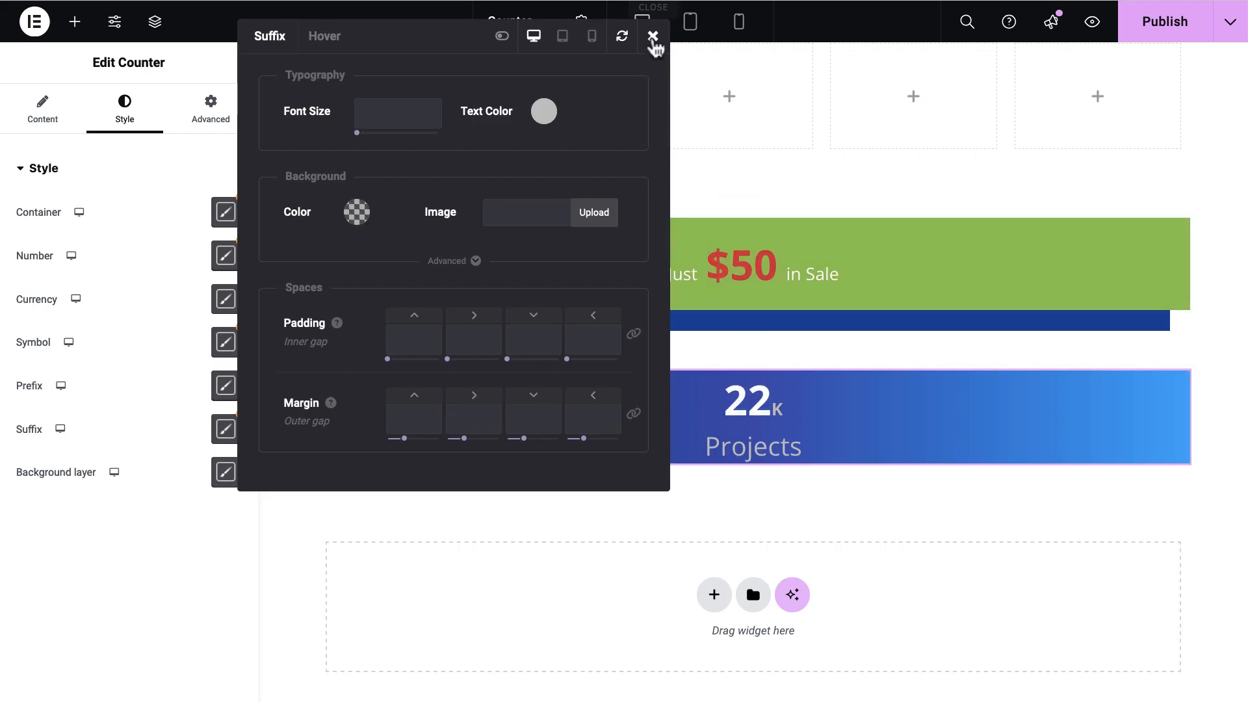
{"action": "left_click", "coordinate": [653, 36]}
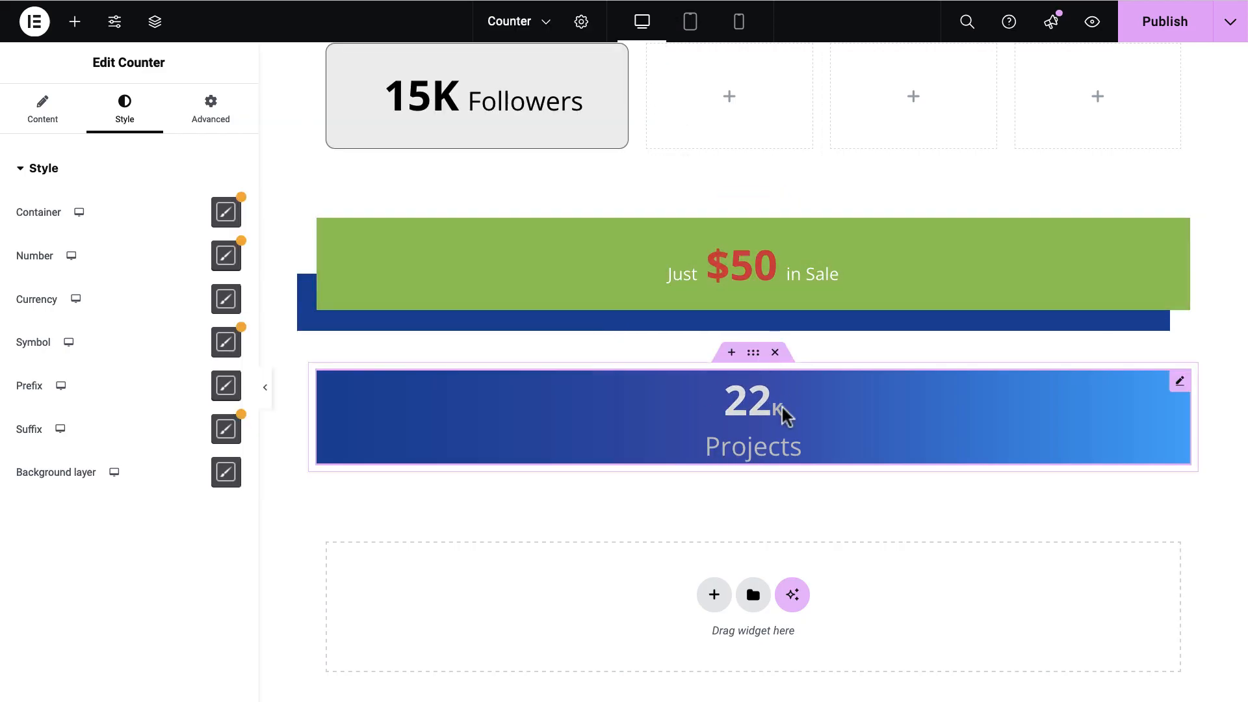
- Move the gradient Projects counter into the third column of the row containing the Followers counter
{"action": "scroll", "coordinate": [794, 435], "scroll_direction": "up", "scroll_amount": 2}
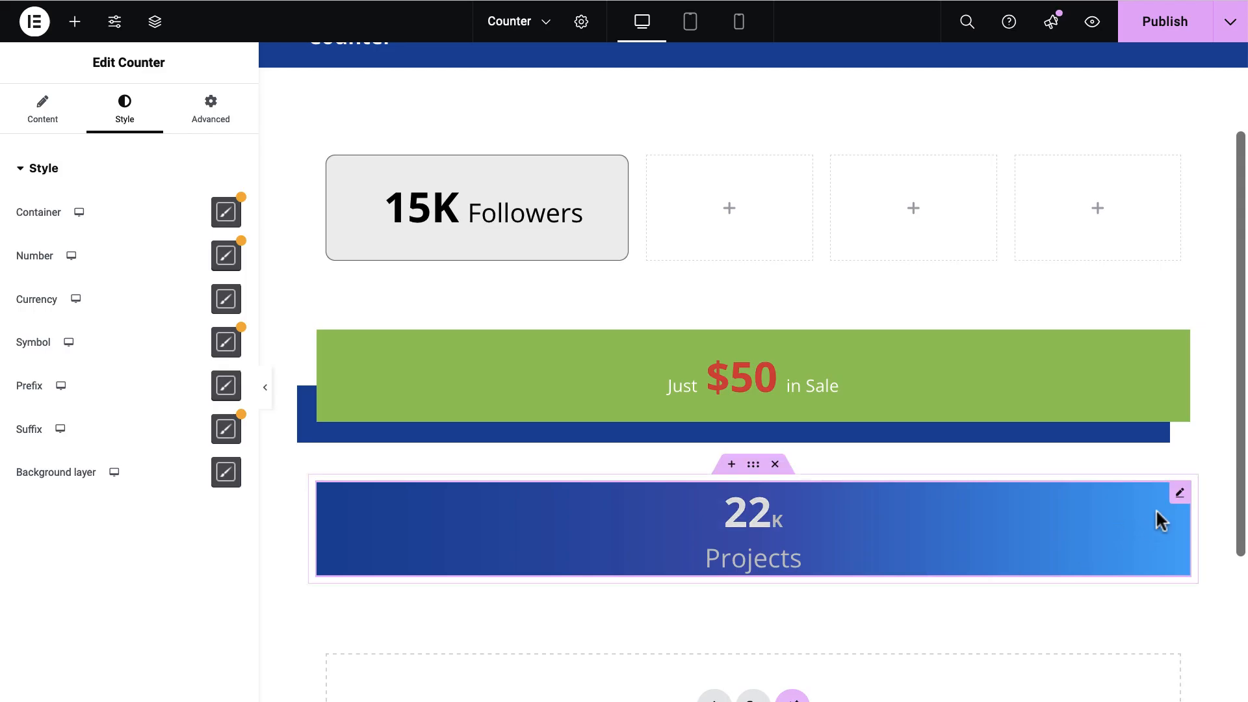
{"action": "left_click_drag", "start_coordinate": [1182, 500], "coordinate": [939, 254]}
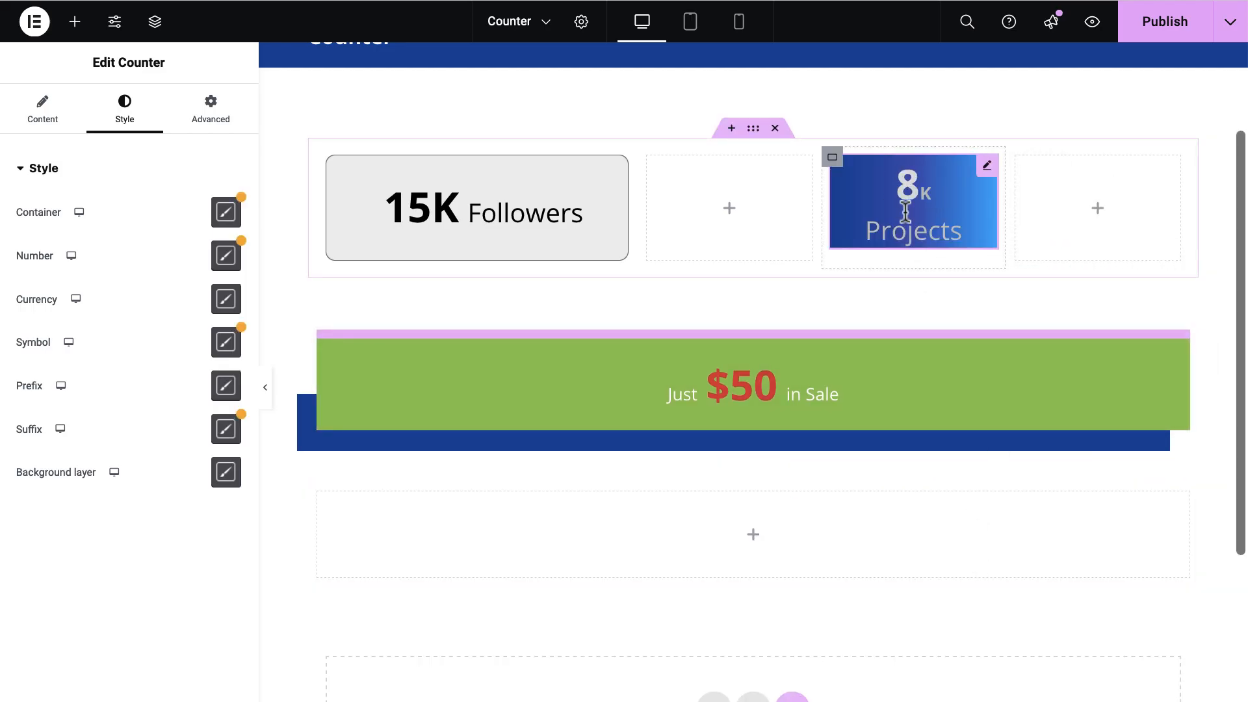
- Set the Projects counter container's padding to 25px top and bottom and 10px right and left, and close its style settings
{"action": "left_click", "coordinate": [225, 212]}
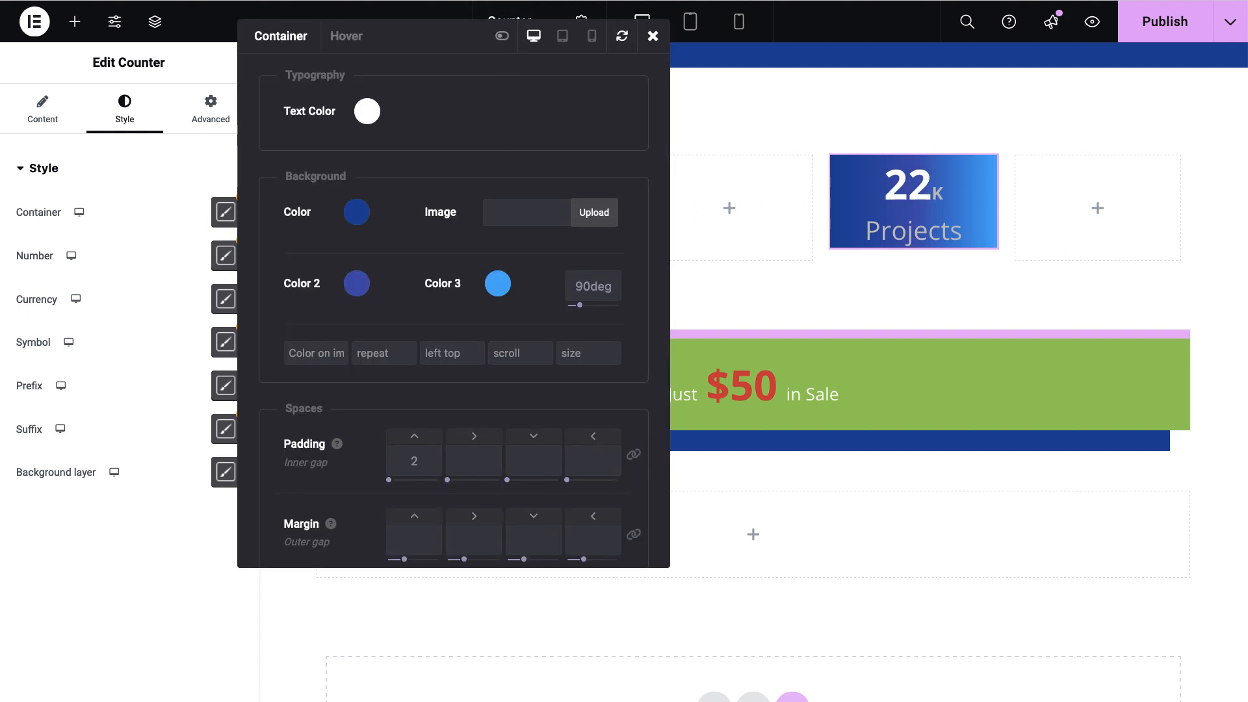
{"action": "left_click", "coordinate": [530, 459]}
{"action": "type", "text": "25"}
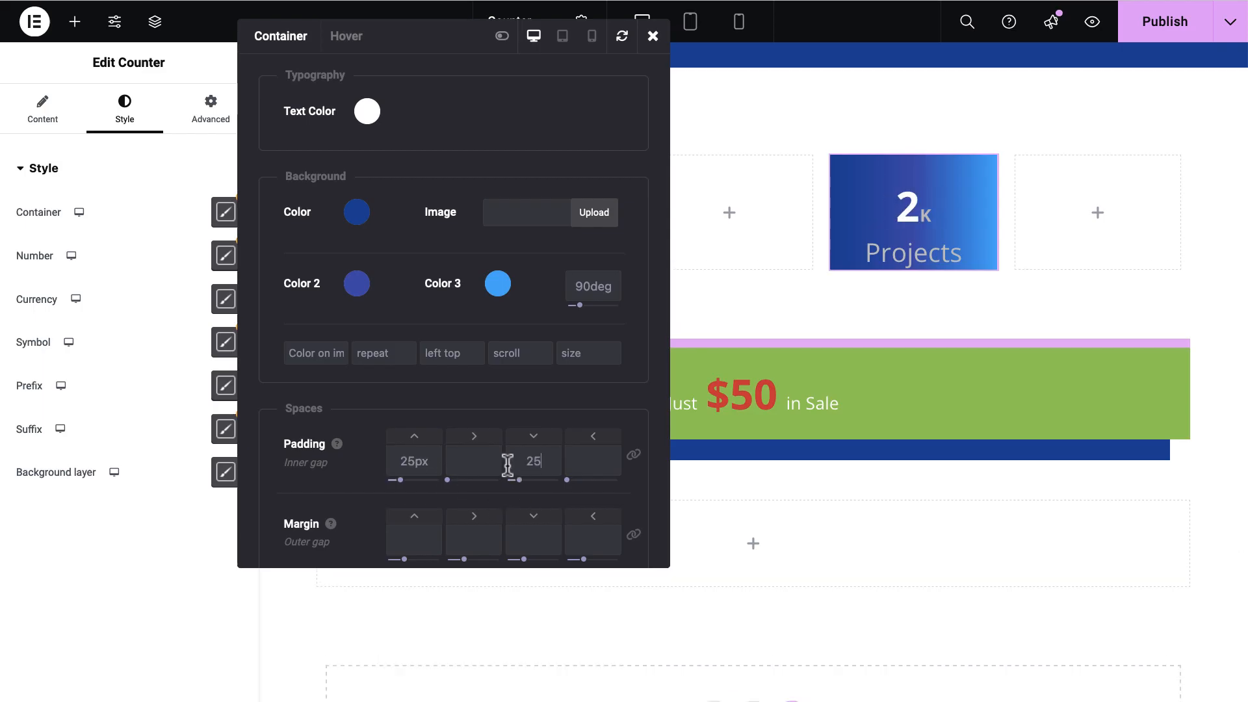
{"action": "type", "text": "10"}
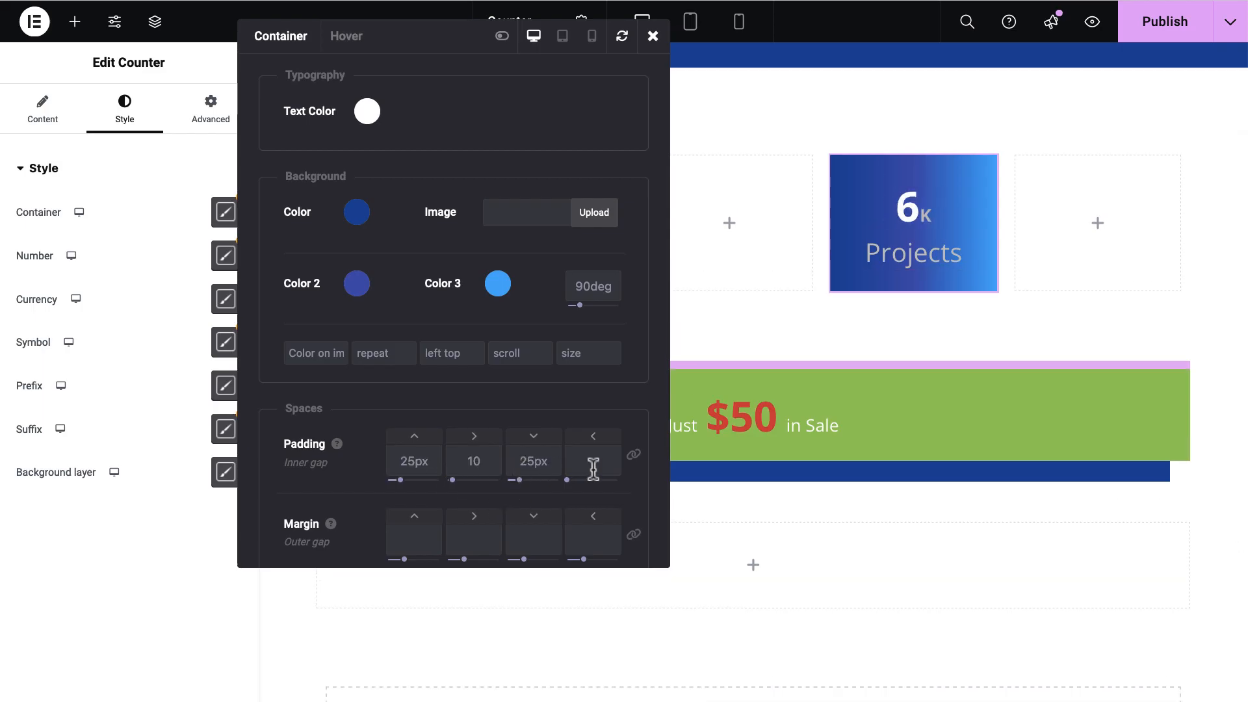
{"action": "left_click", "coordinate": [593, 467]}
{"action": "type", "text": "10"}
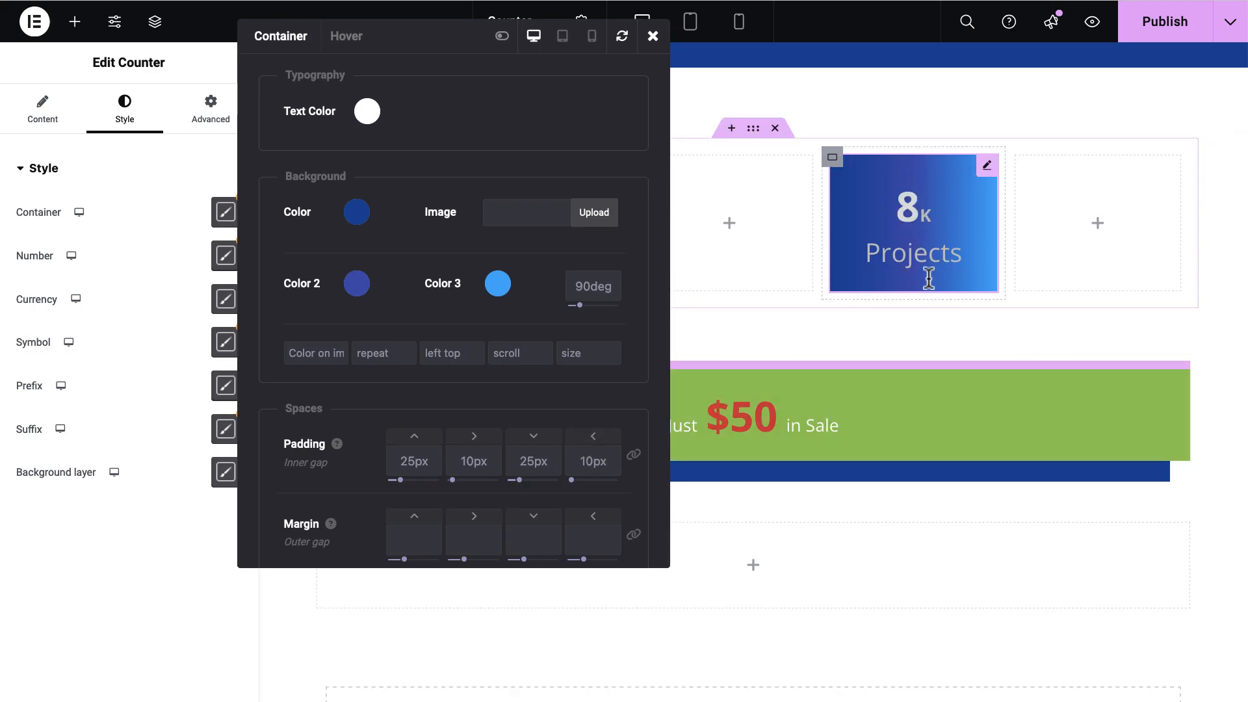
{"action": "left_click", "coordinate": [653, 36]}
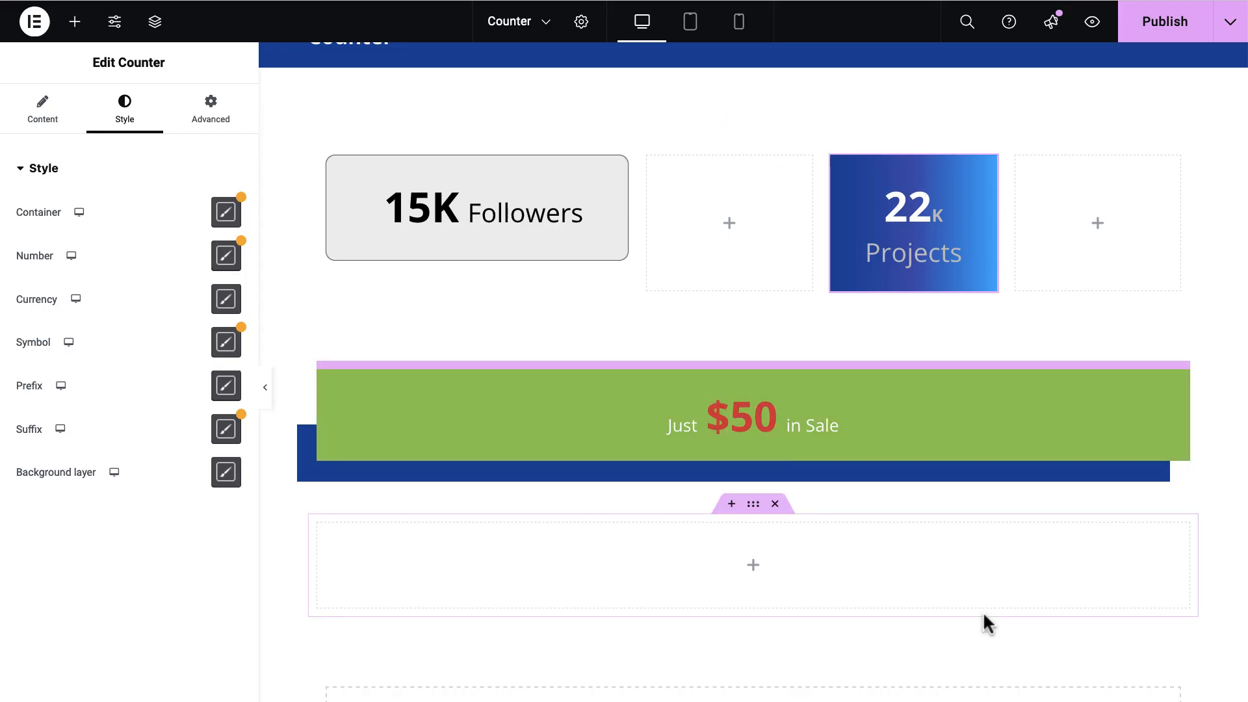
- Stay in the editor instead of reloading, publish the Counter page and switch to its live view
{"action": "key", "text": "super+r"}
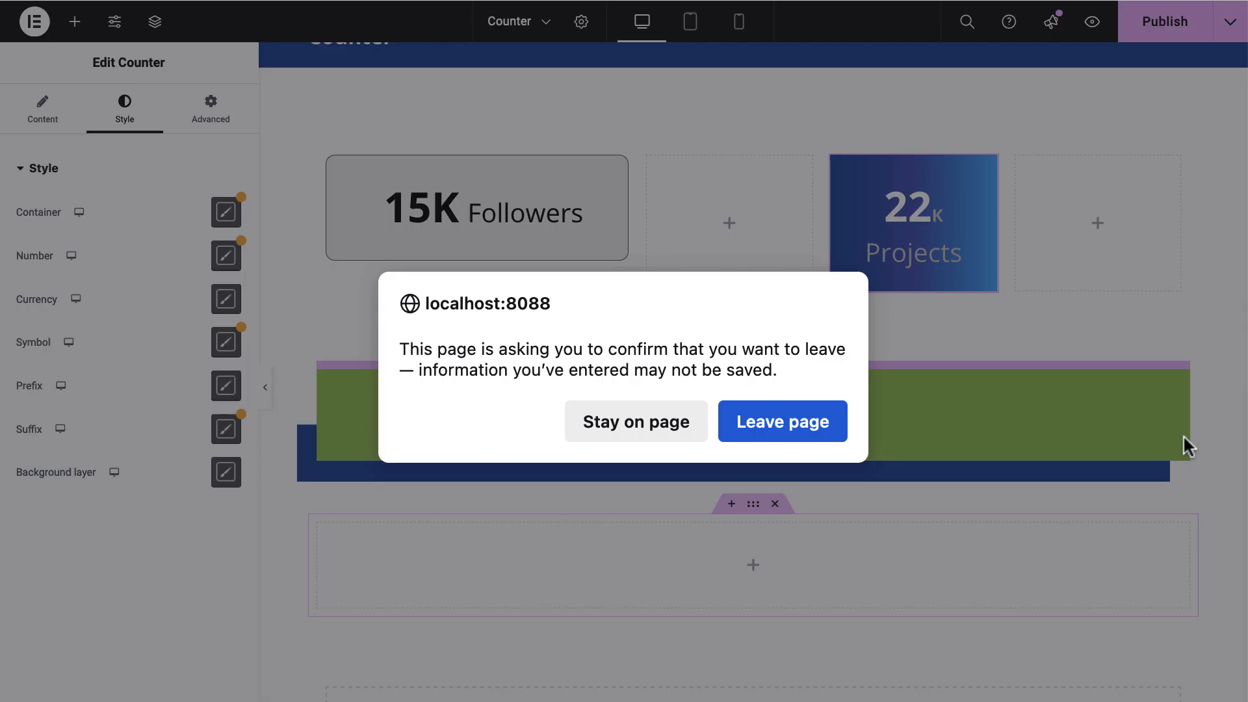
{"action": "left_click", "coordinate": [669, 428]}
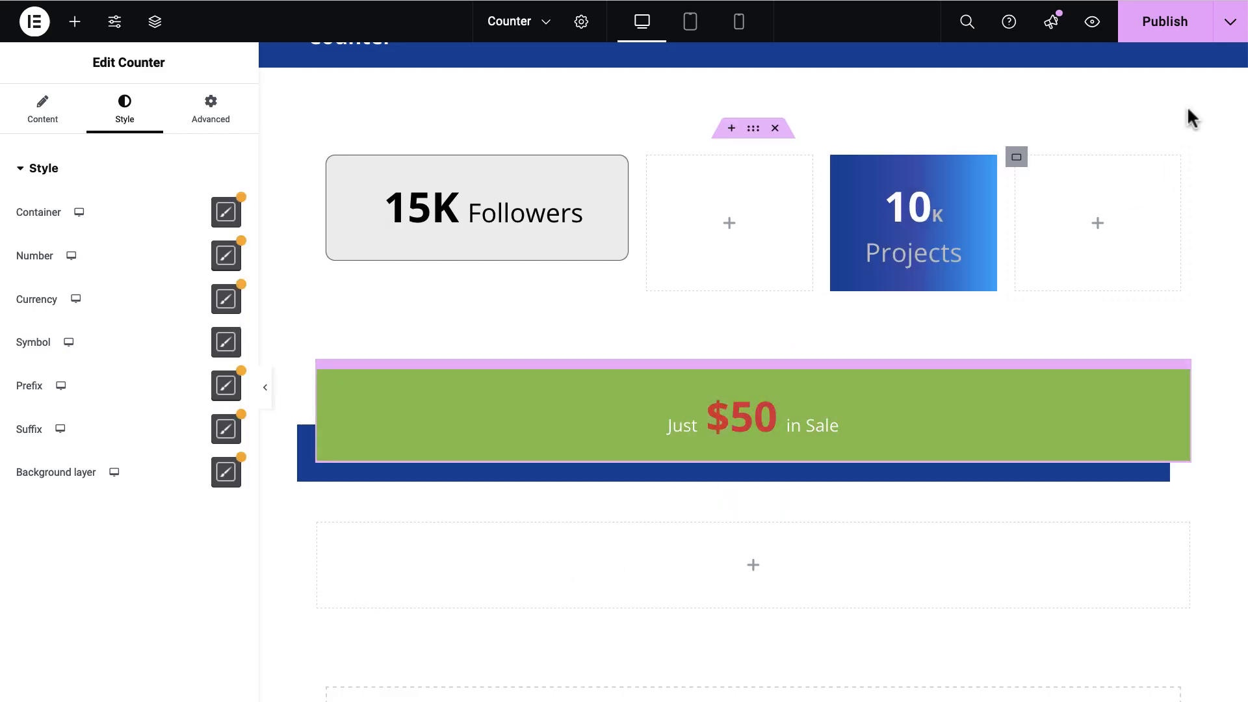
{"action": "left_click", "coordinate": [1161, 24]}
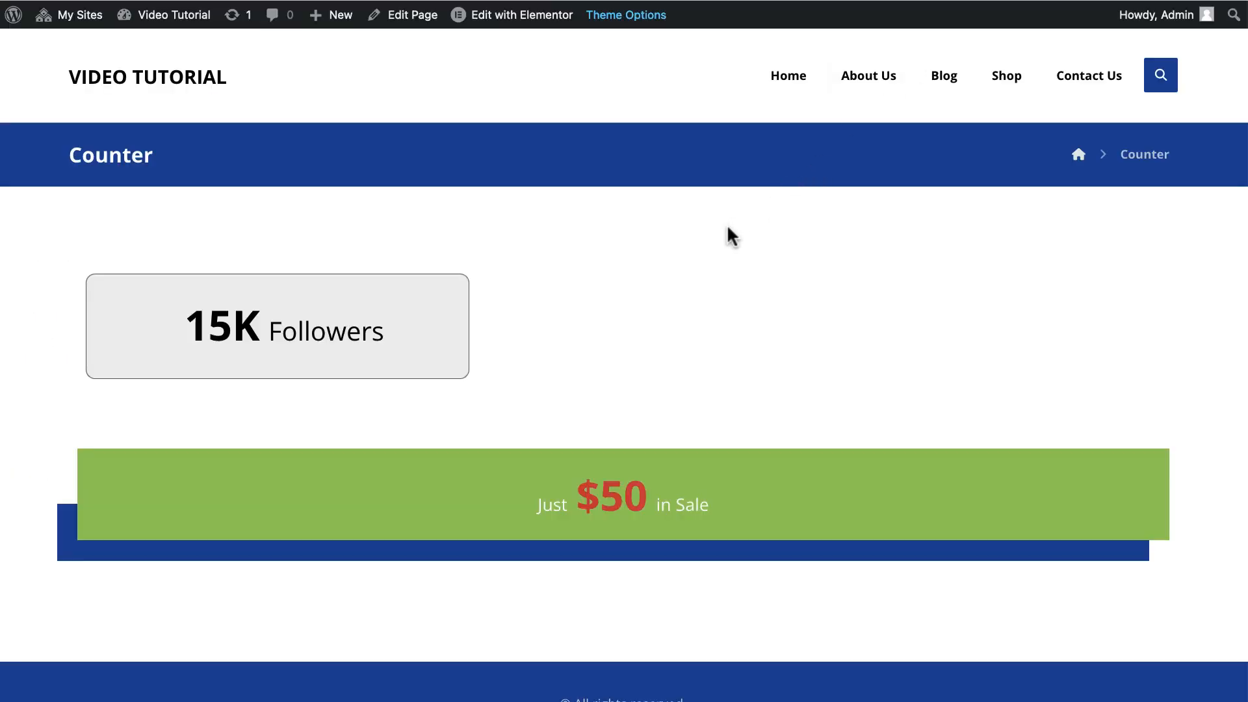
{"action": "right_click", "coordinate": [727, 224]}
{"action": "left_click", "coordinate": [1035, 307]}
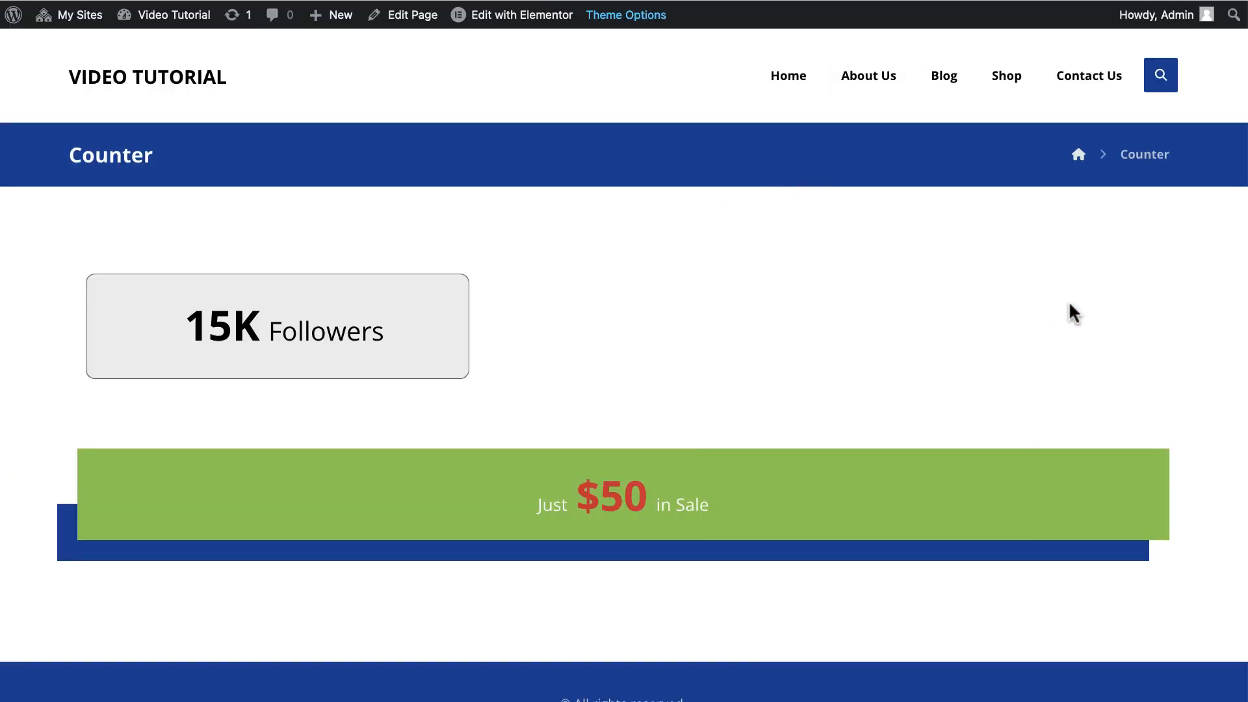